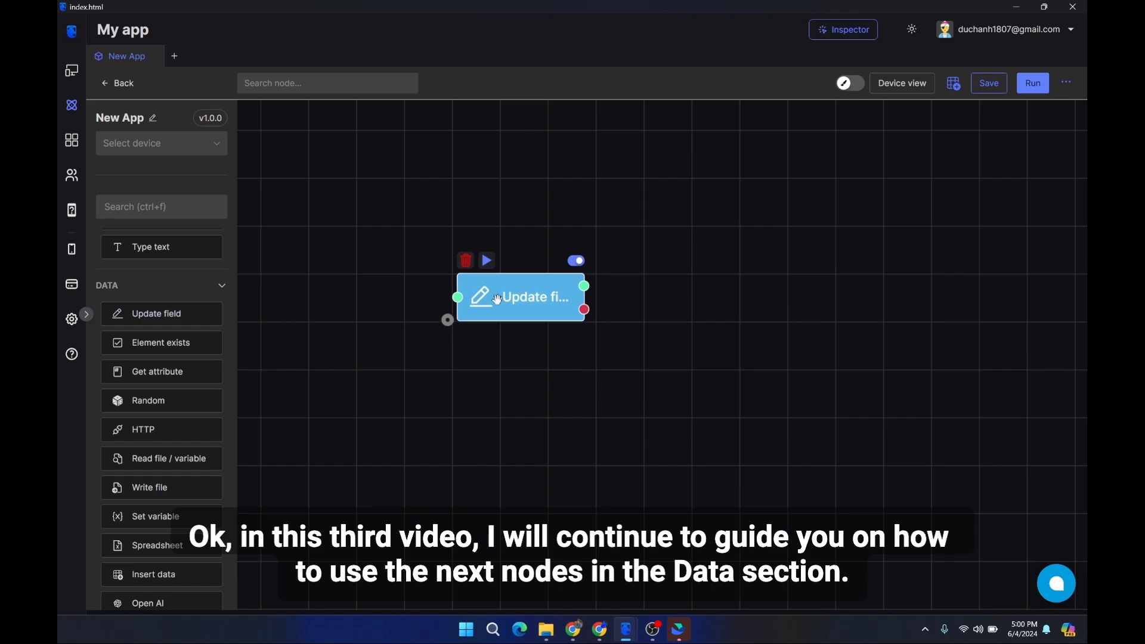
Step: Check the Update field node's options and save New App while leaving its editor
double_click(497, 300)
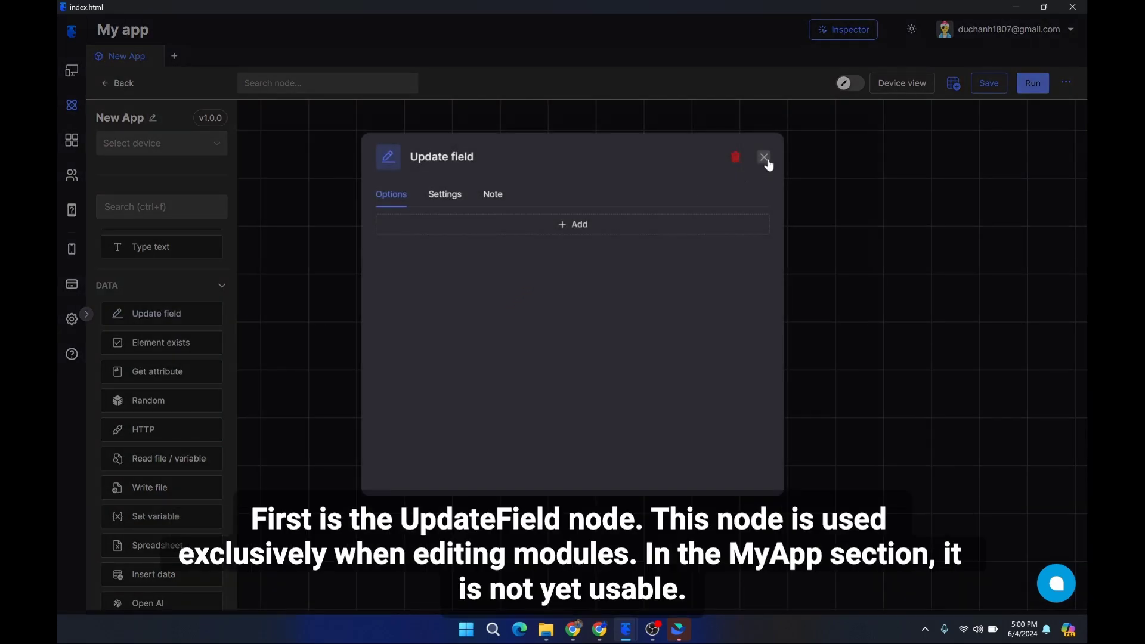
click(764, 158)
click(118, 84)
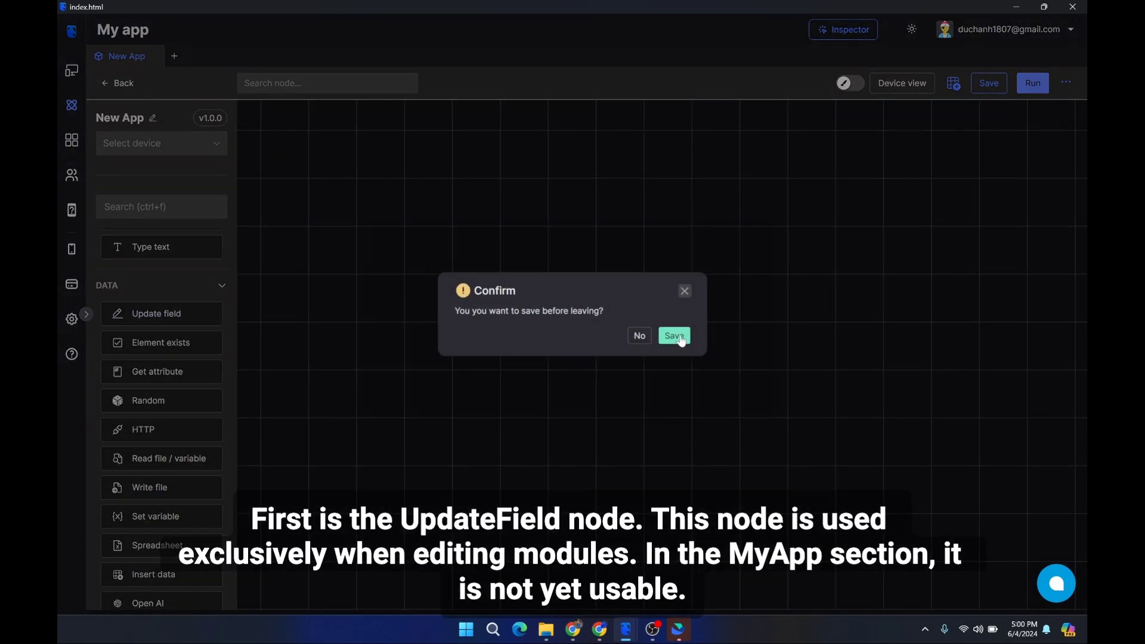
click(681, 337)
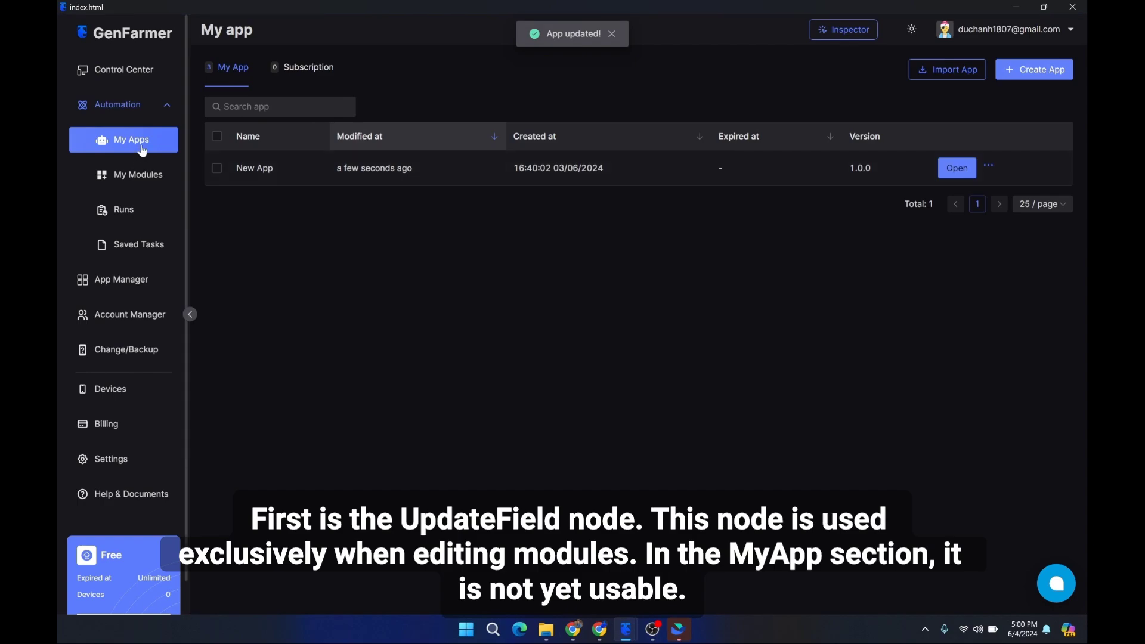
Step: Examine the Account Manager's file import and the formats offered for adding accounts
click(146, 174)
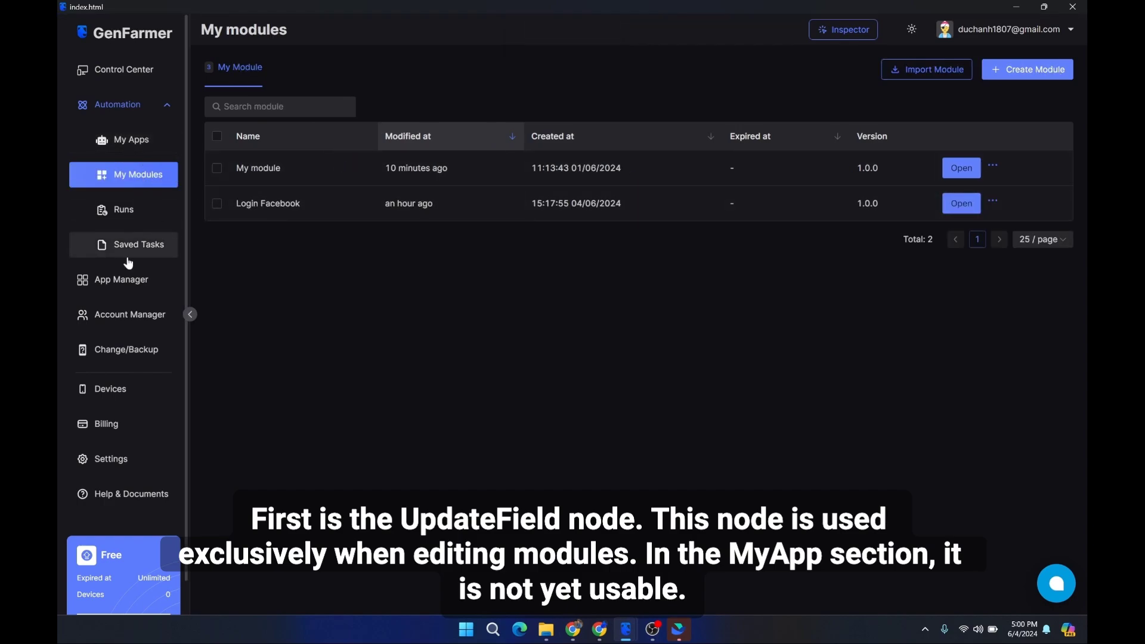
click(138, 322)
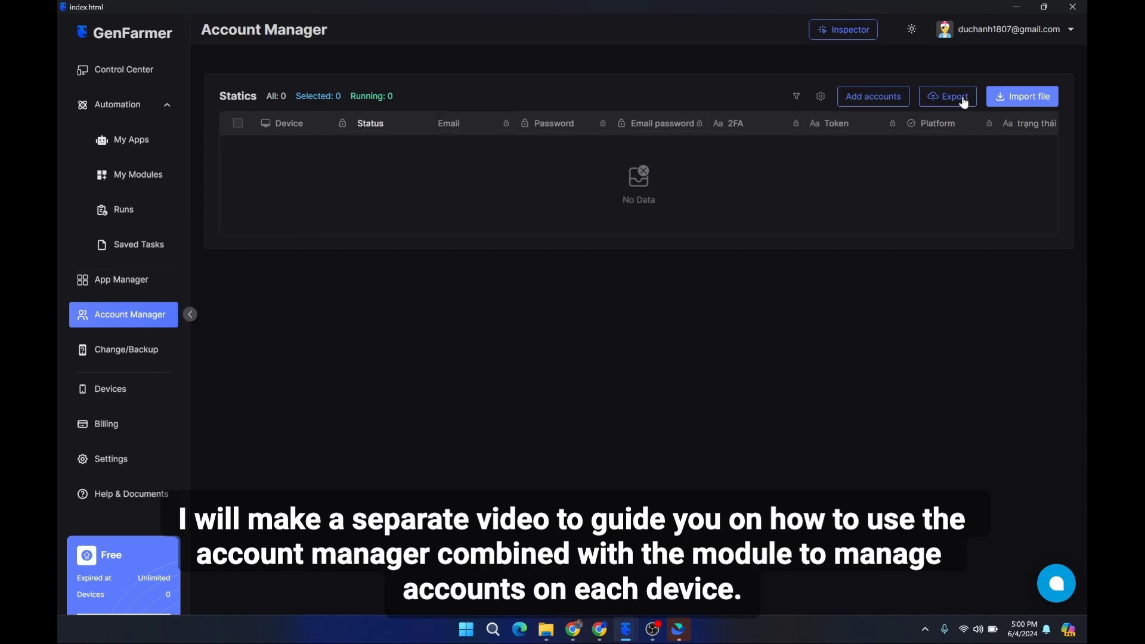
click(1012, 102)
click(711, 254)
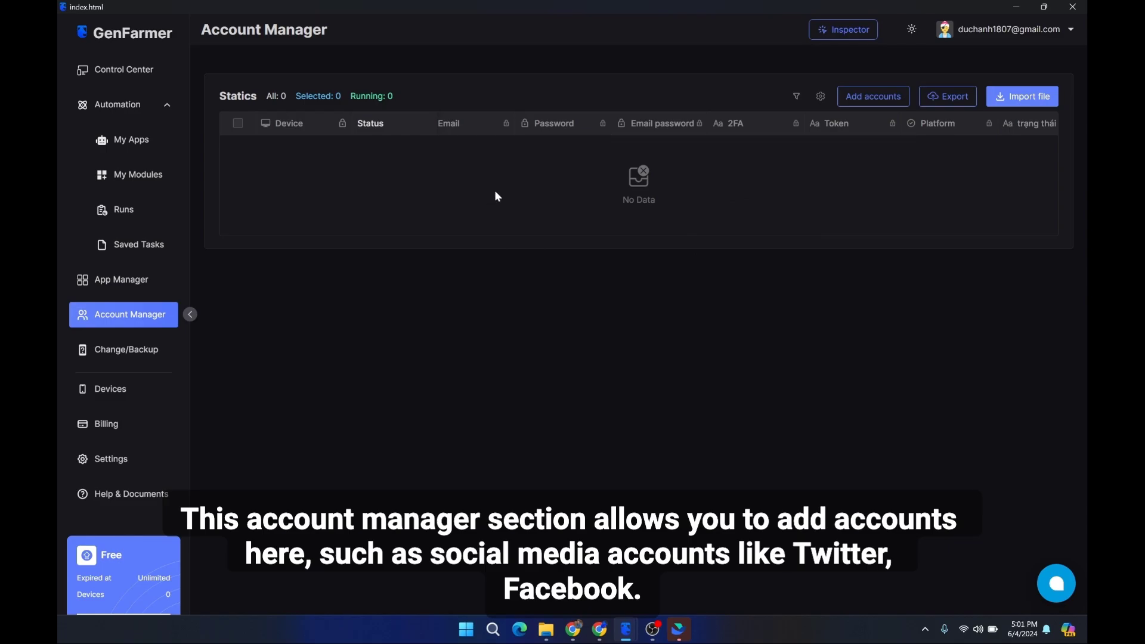
click(868, 96)
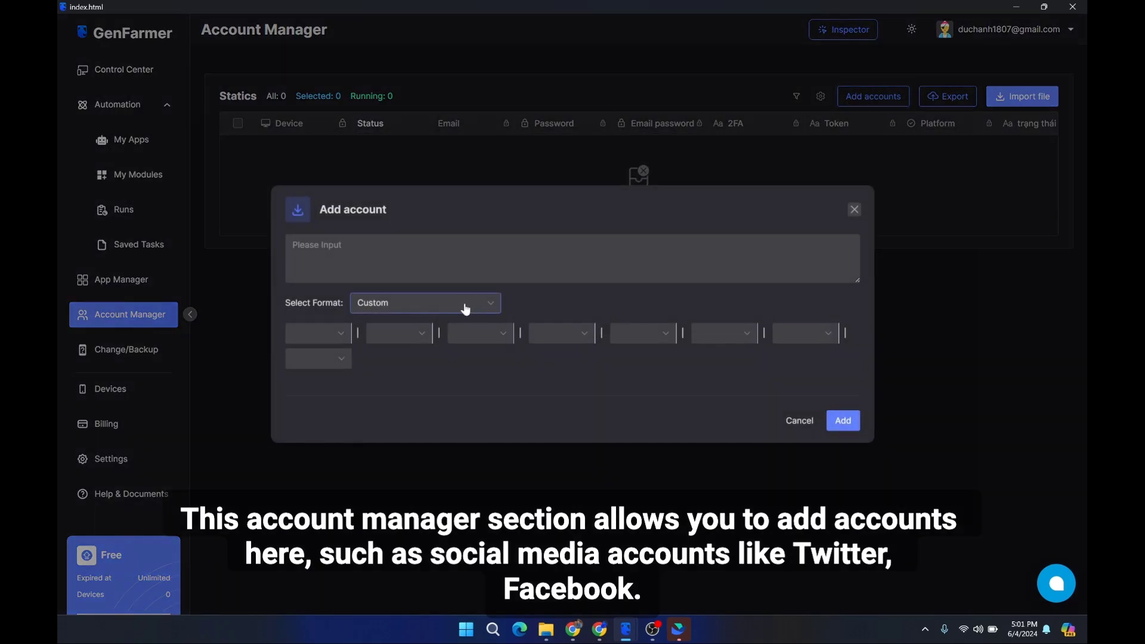
click(466, 308)
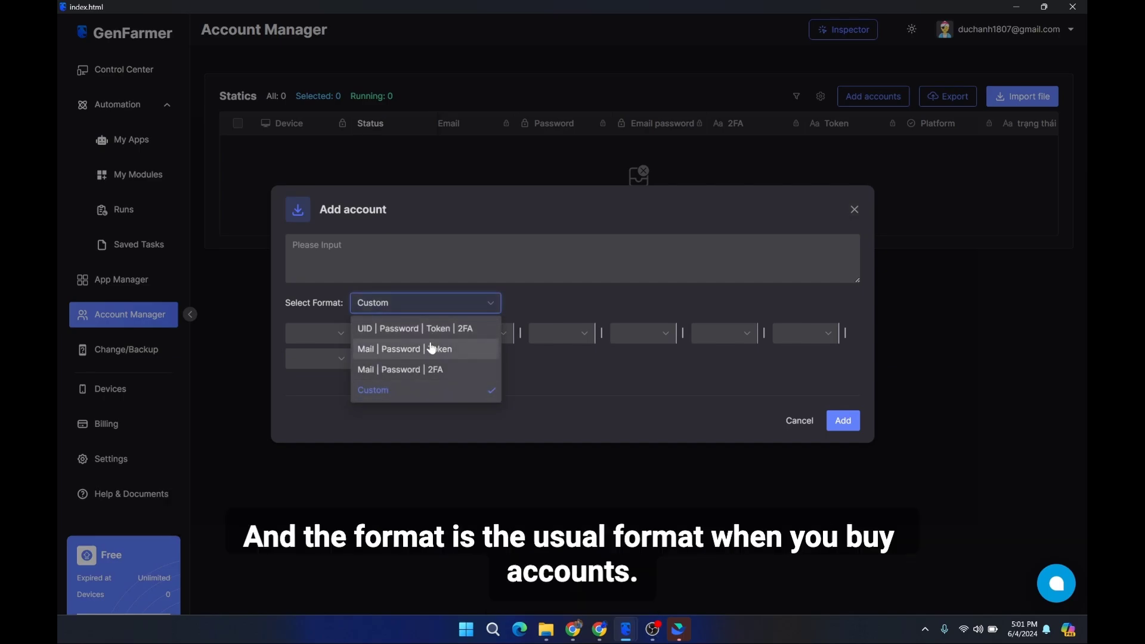
click(854, 210)
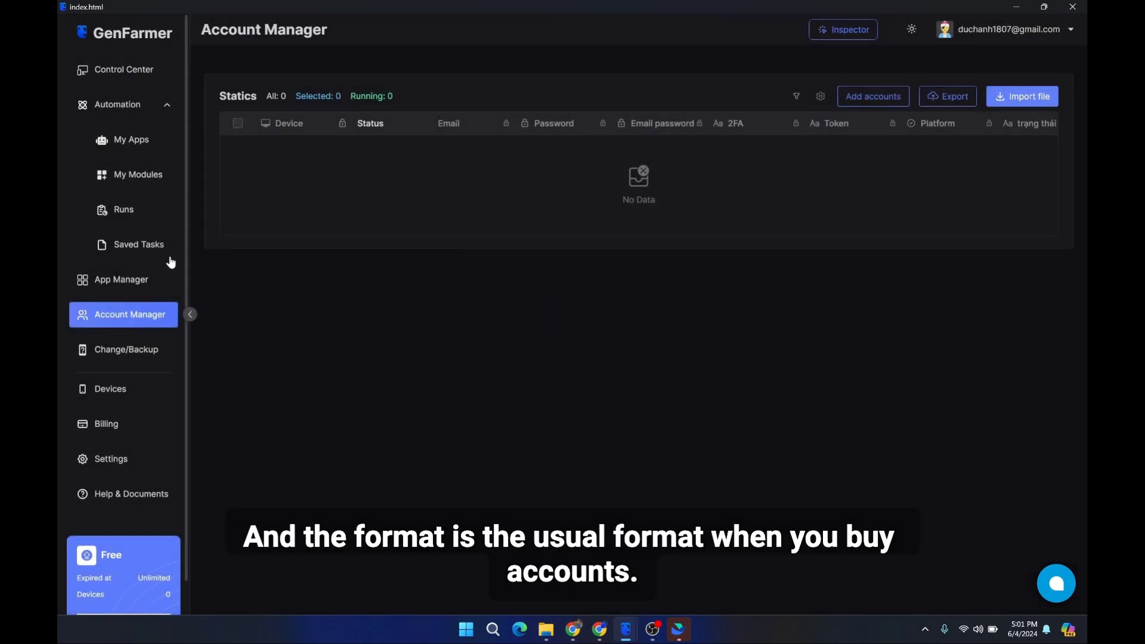
Step: Open My module and examine which account fields its Update field node can update
click(165, 178)
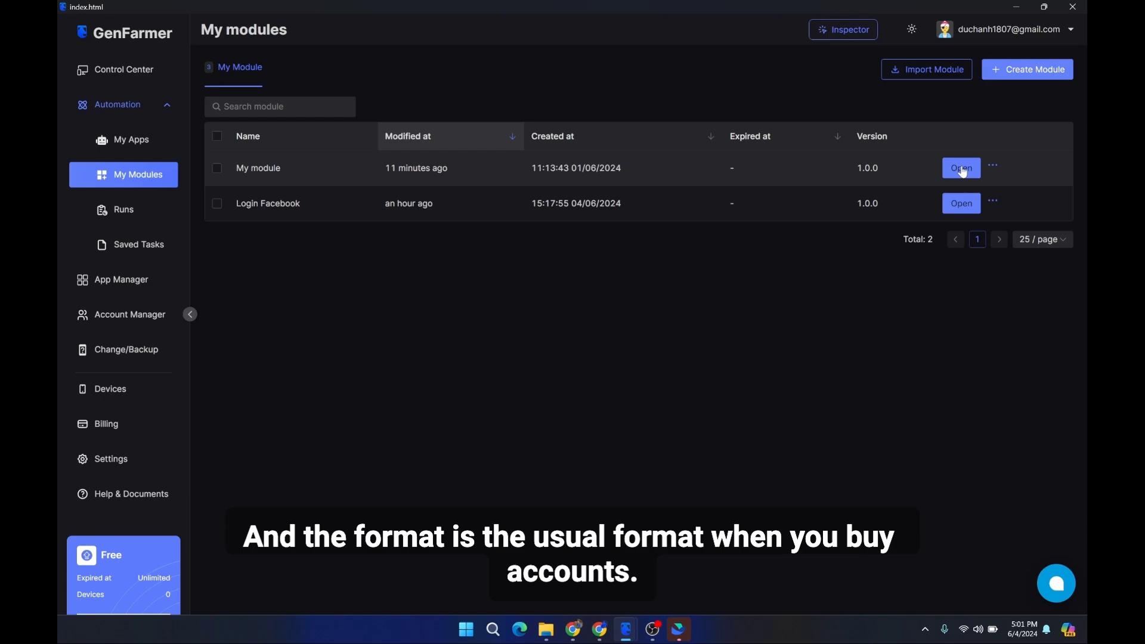
click(962, 169)
drag(567, 455, 451, 363)
drag(713, 242, 525, 305)
scroll(525, 305, up, 5)
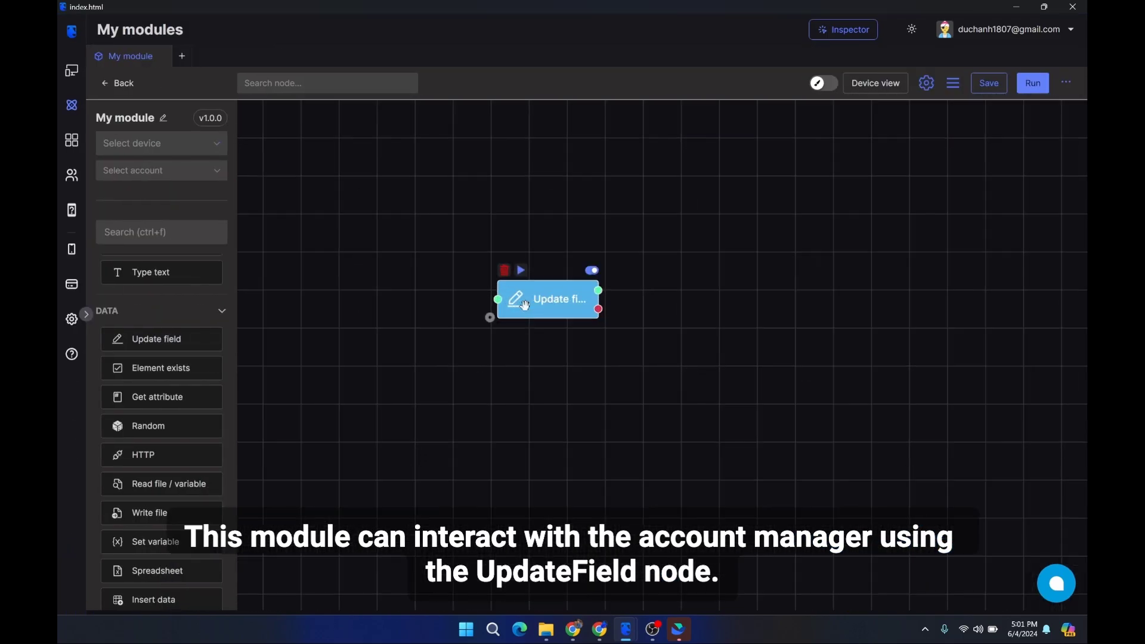
double_click(525, 305)
click(445, 224)
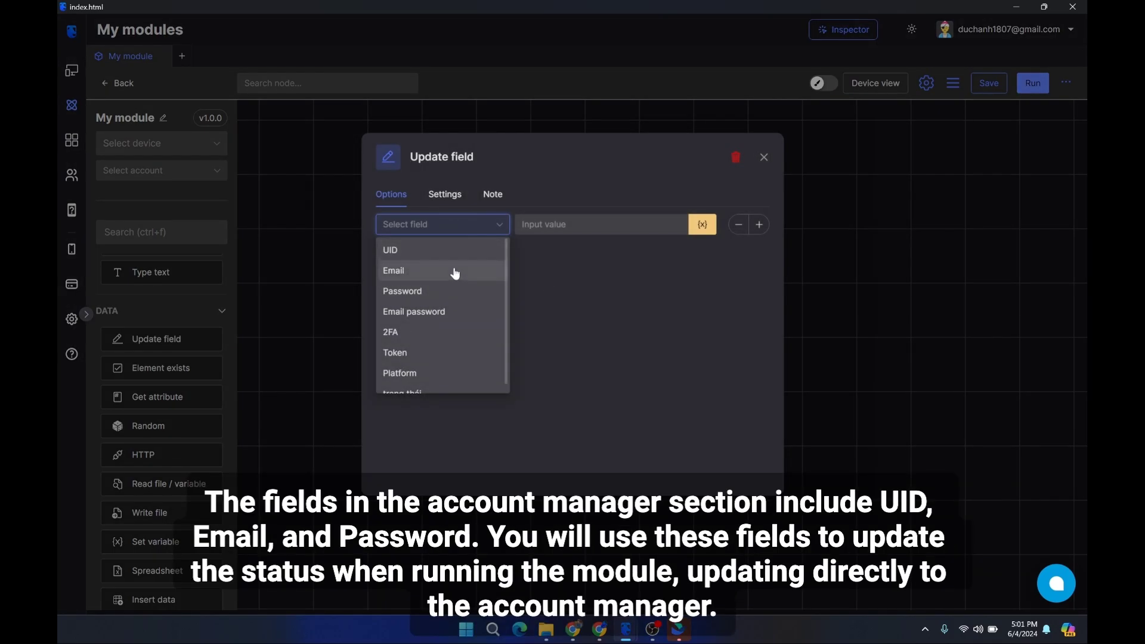
scroll(454, 280, down, 1)
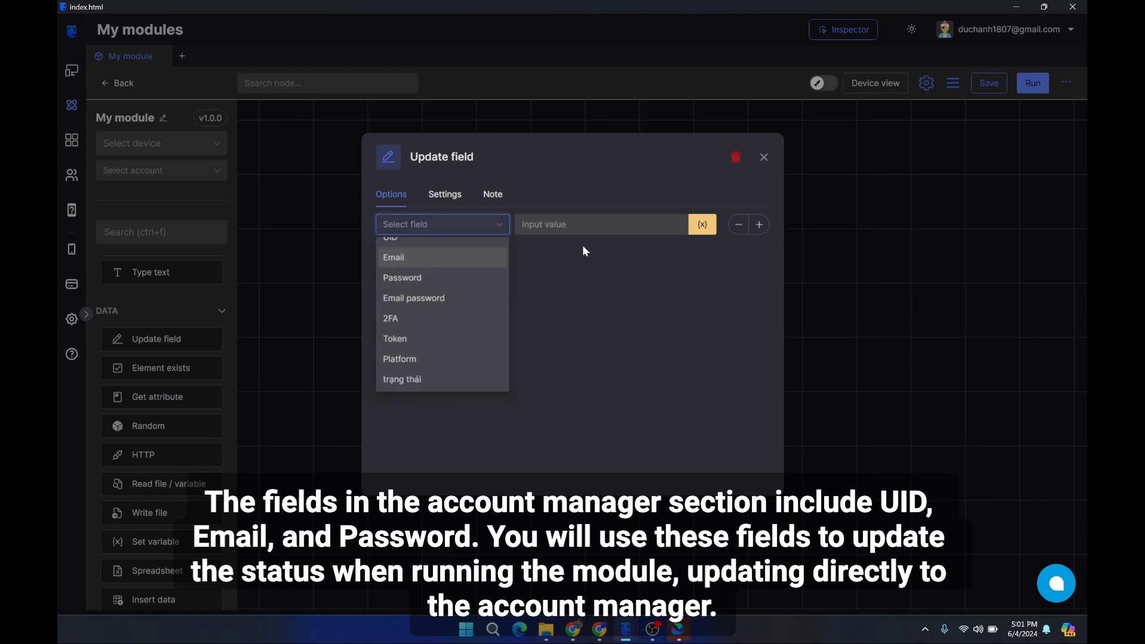
click(764, 157)
click(763, 157)
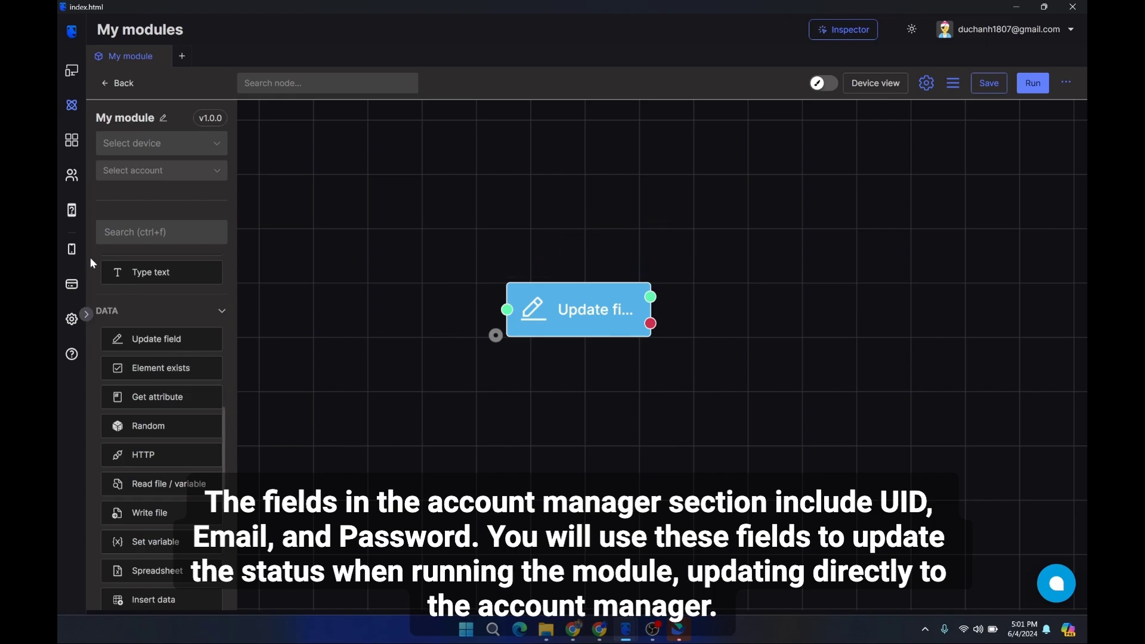
Step: Save My module on leaving it and examine the Account Manager's table columns, including trạng thái and Password
click(72, 175)
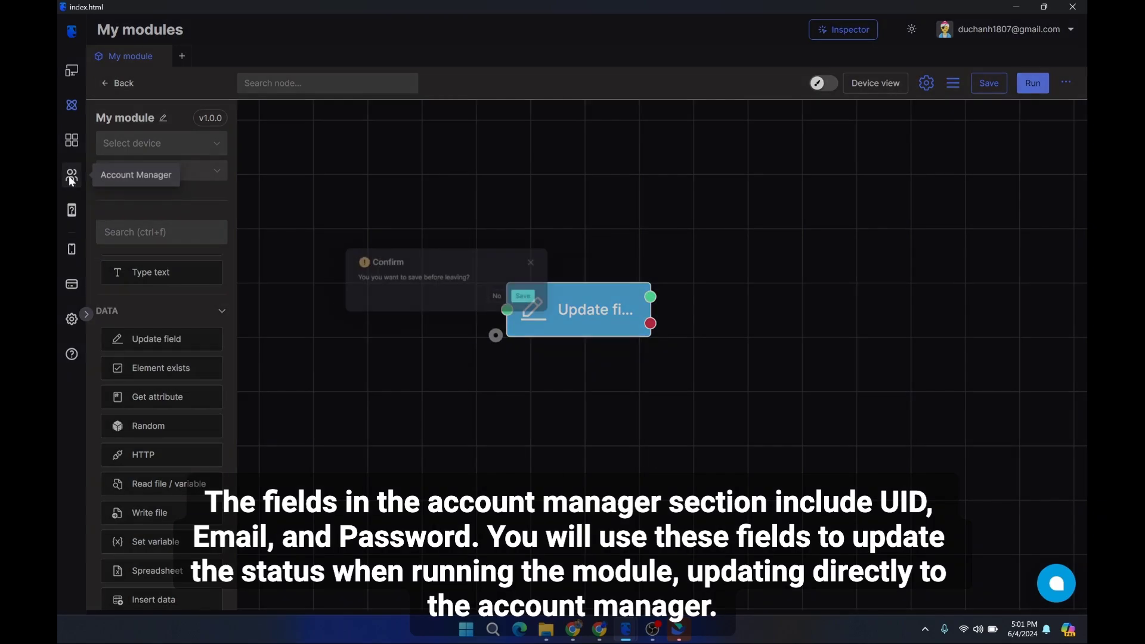
click(661, 338)
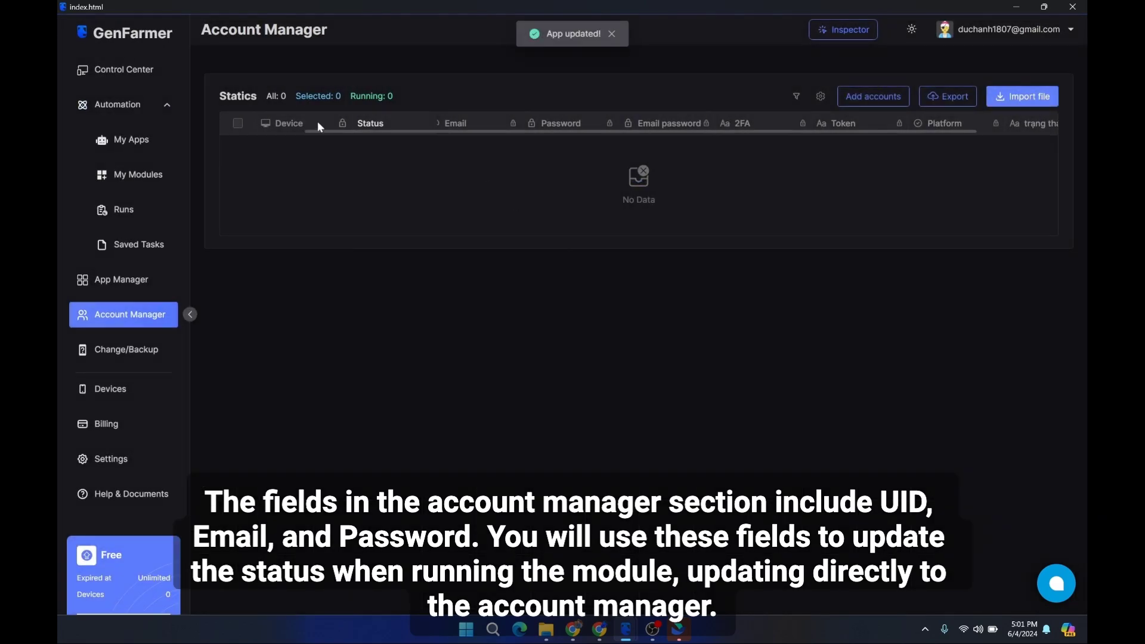
drag(275, 123, 567, 123)
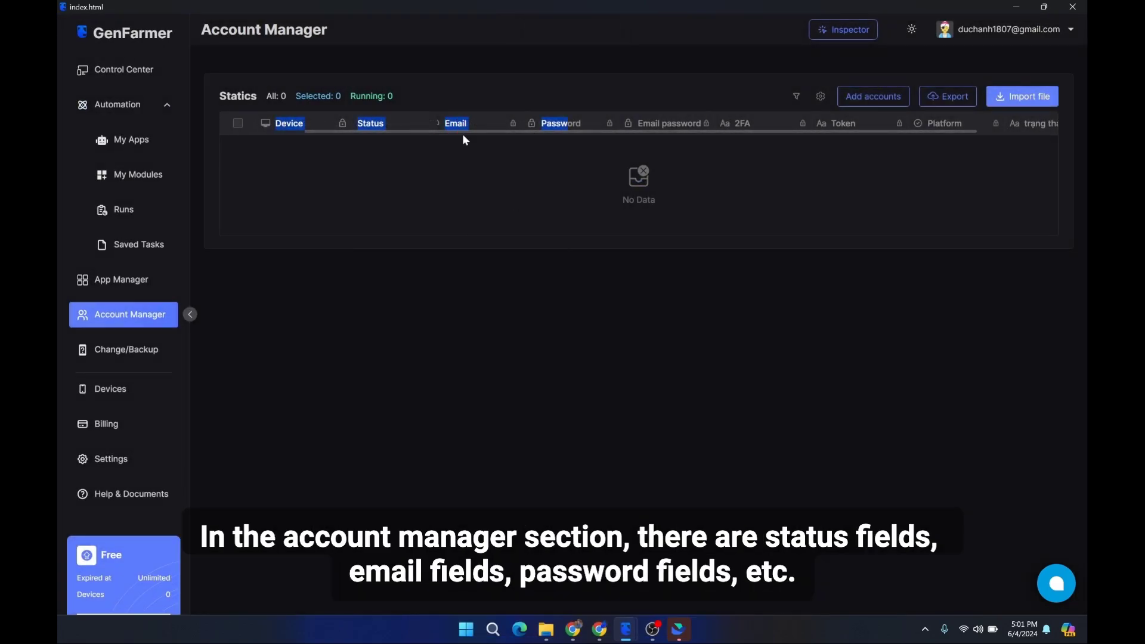
drag(513, 131, 920, 123)
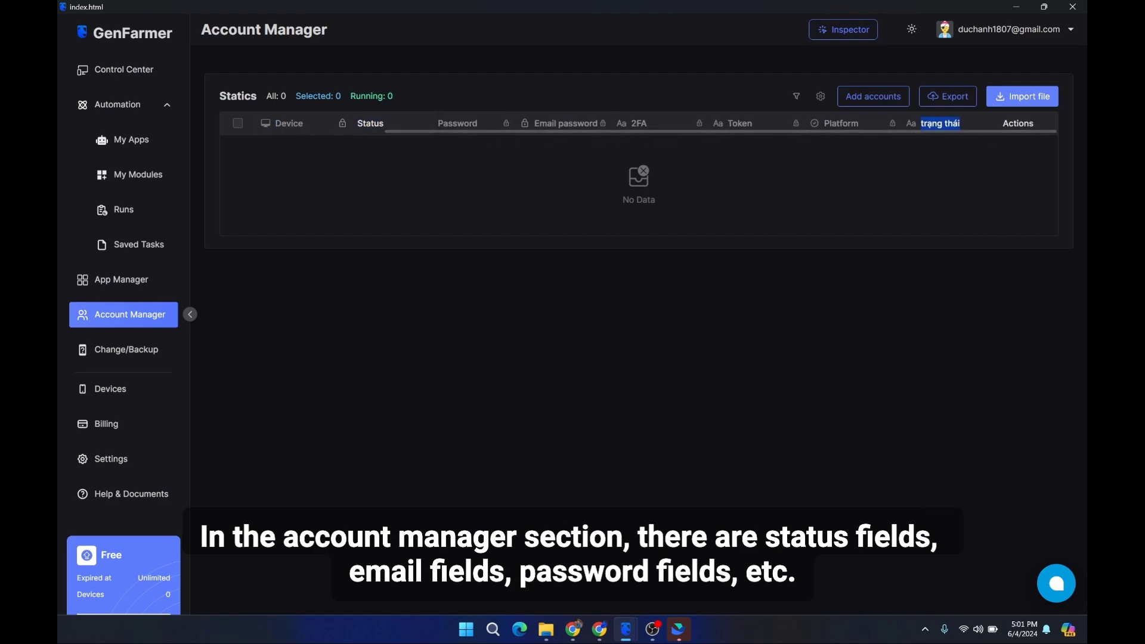
click(937, 162)
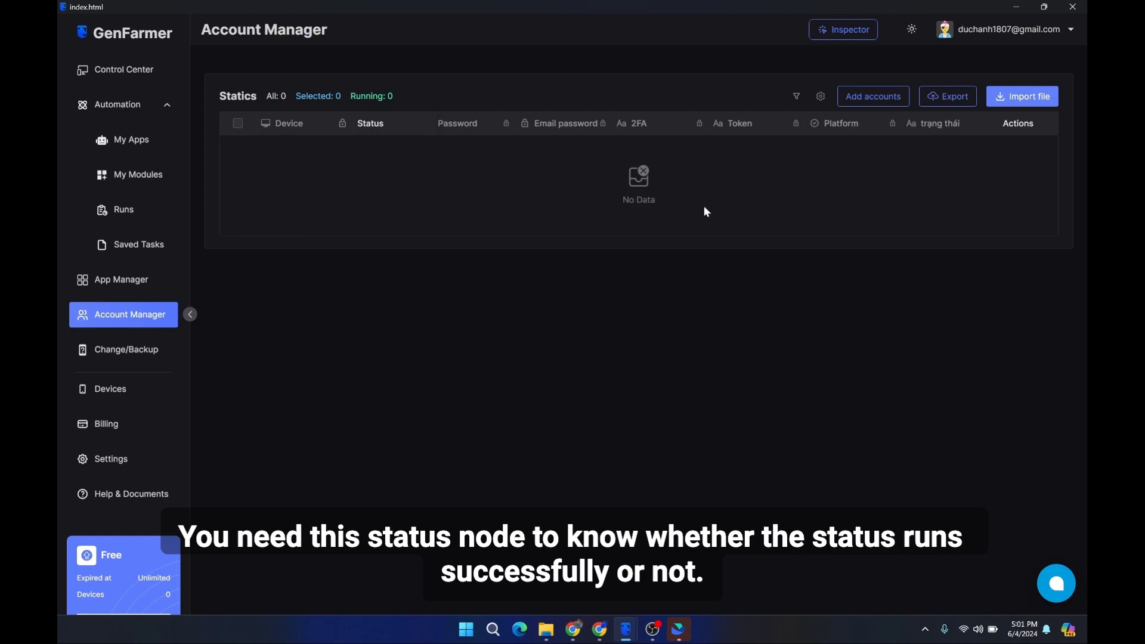
double_click(458, 122)
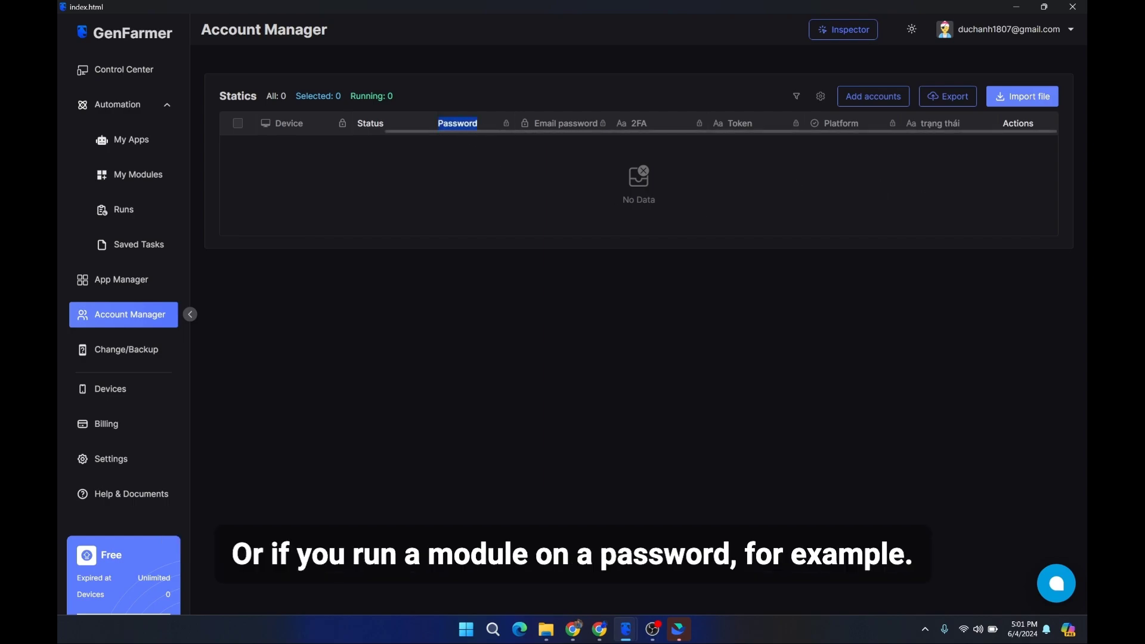
click(485, 168)
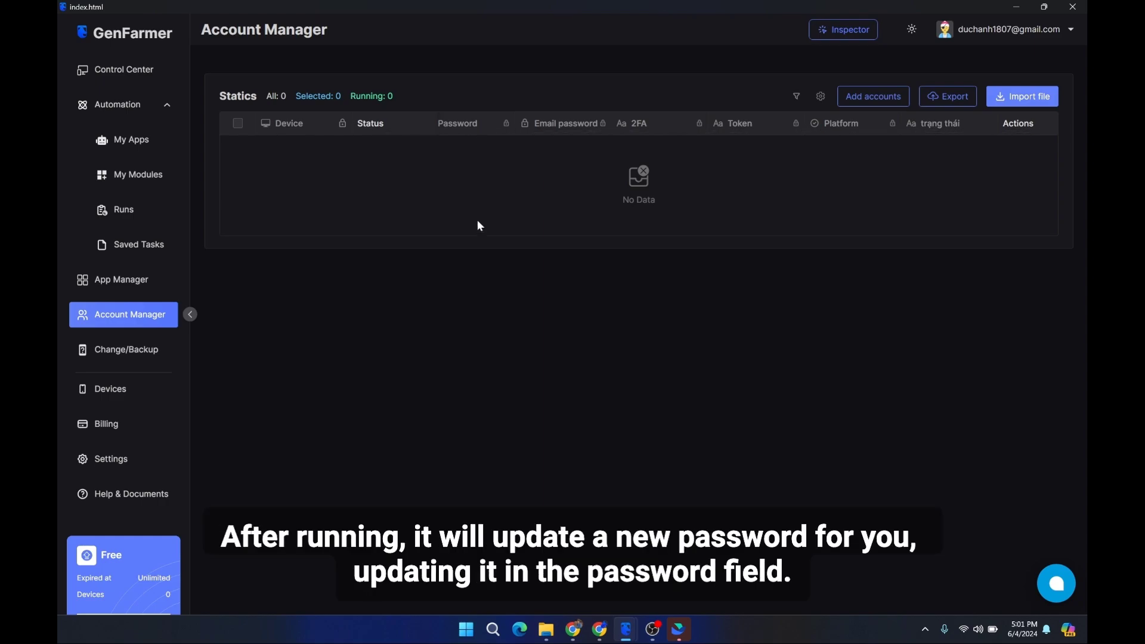
Step: Open New App from My Apps and delete one of its Update field nodes
click(167, 140)
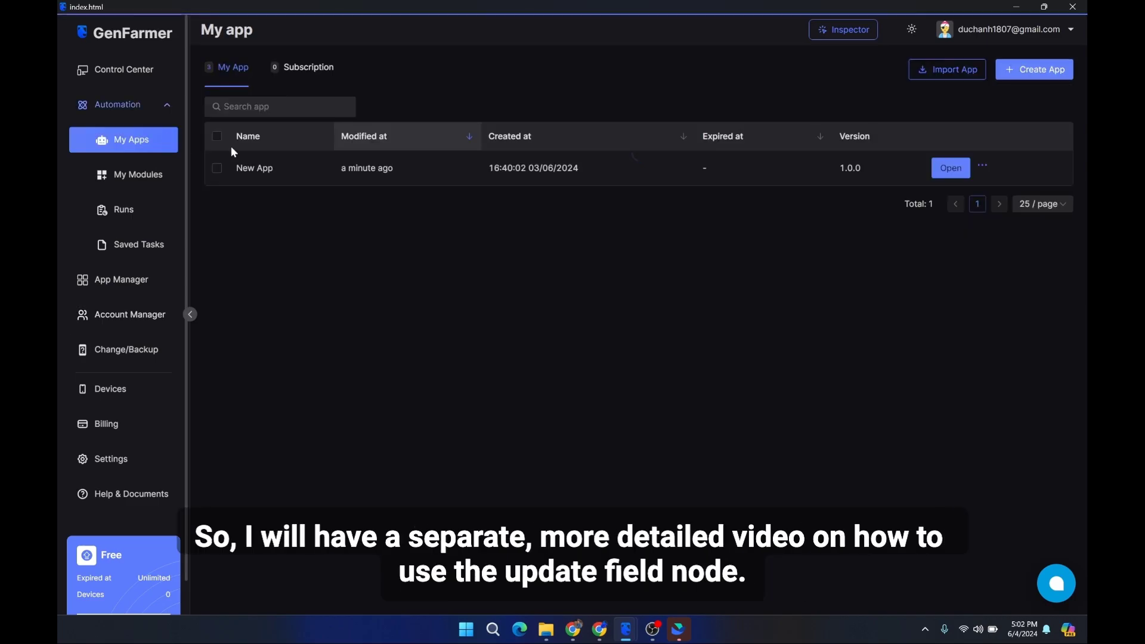
click(944, 169)
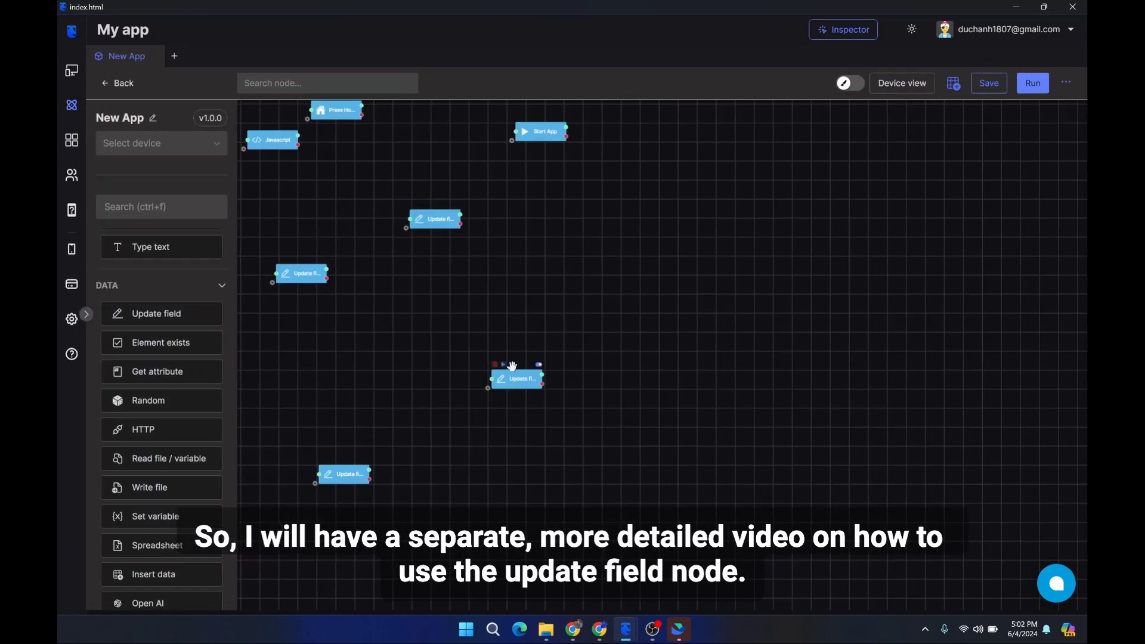
scroll(511, 365, up, 5)
drag(500, 375, 427, 230)
drag(476, 345, 541, 338)
drag(509, 244, 426, 265)
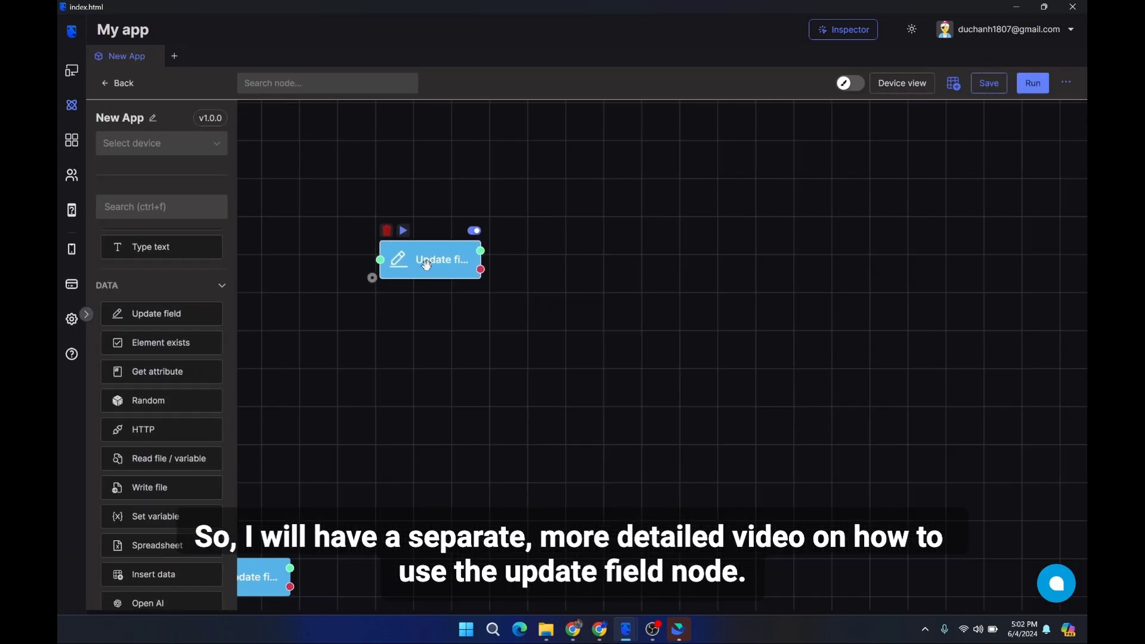
click(386, 230)
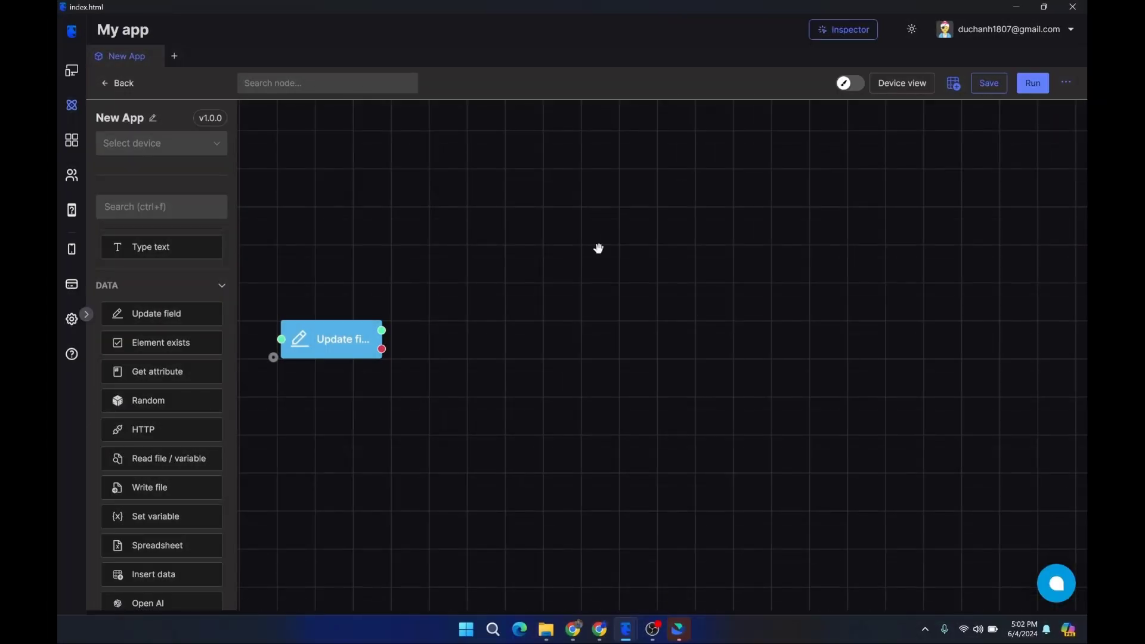
Step: Add an Element exists node to an empty area of the canvas and check its XPath and timeout options
drag(559, 364, 641, 405)
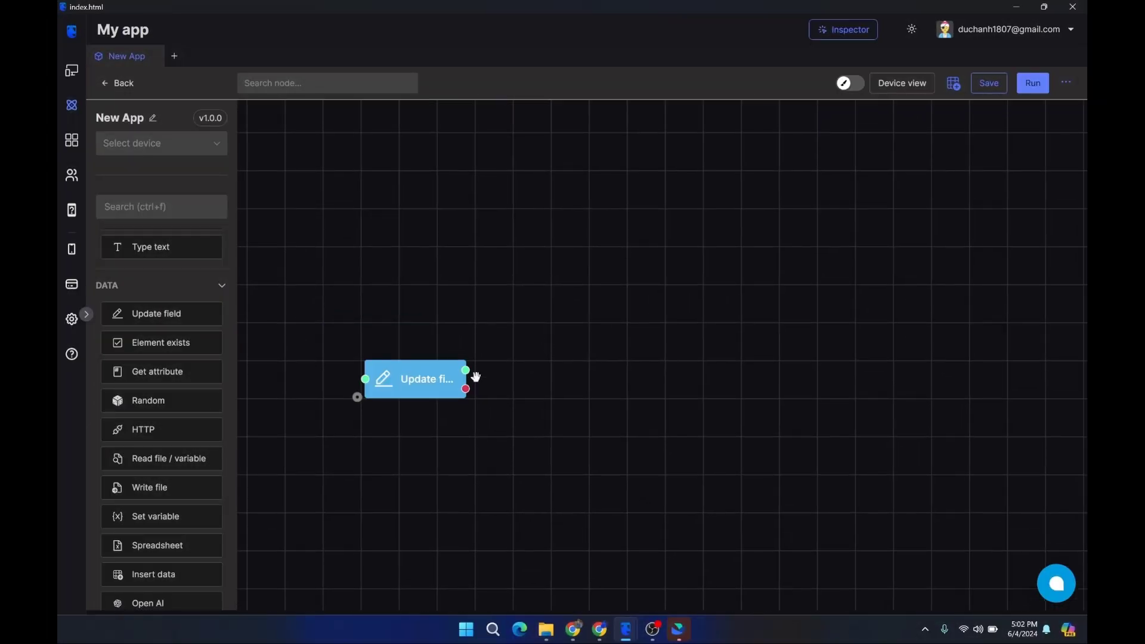
drag(451, 380, 369, 284)
drag(692, 388, 466, 288)
drag(187, 340, 607, 244)
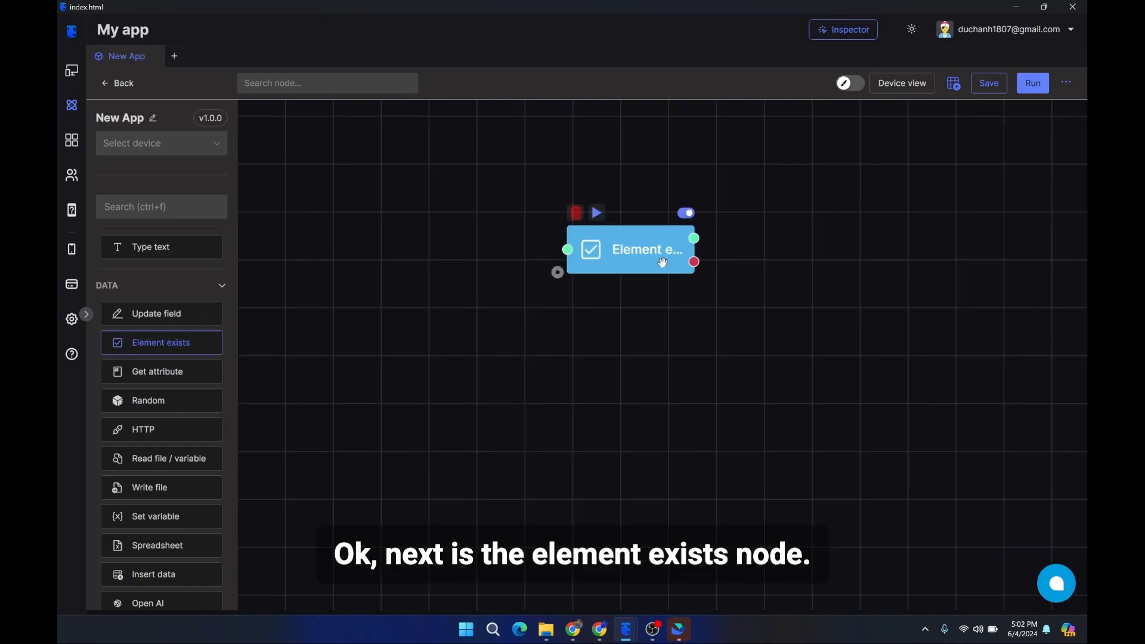
double_click(606, 368)
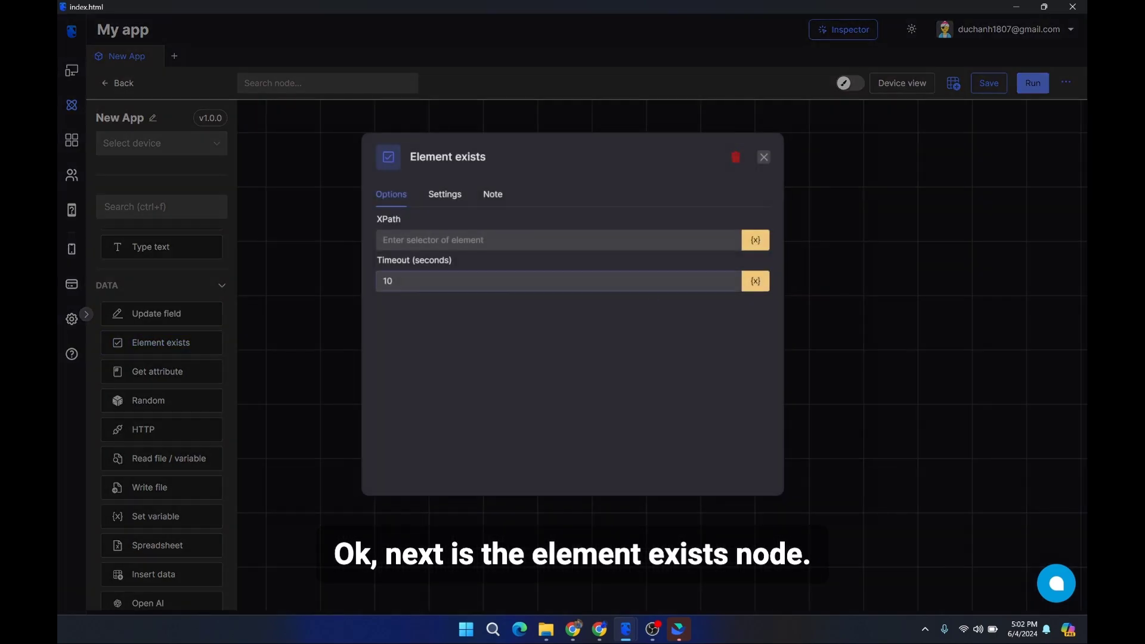
click(575, 239)
click(764, 159)
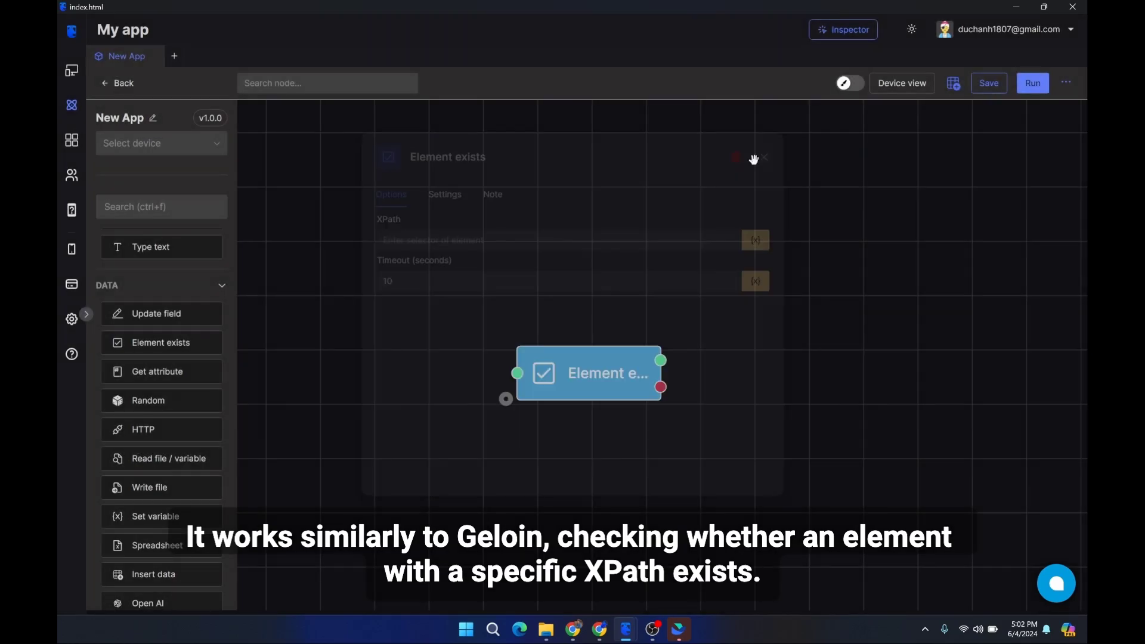
Step: Move the Inspector window clear of the editor controls and open the device view for device 1
click(637, 631)
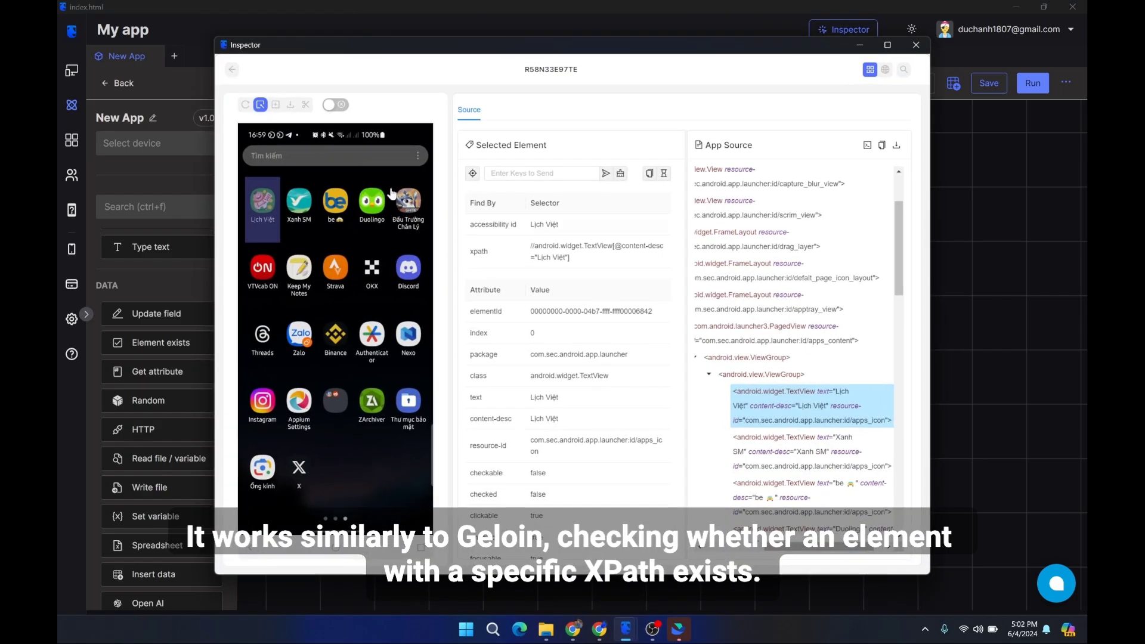
drag(480, 51, 486, 106)
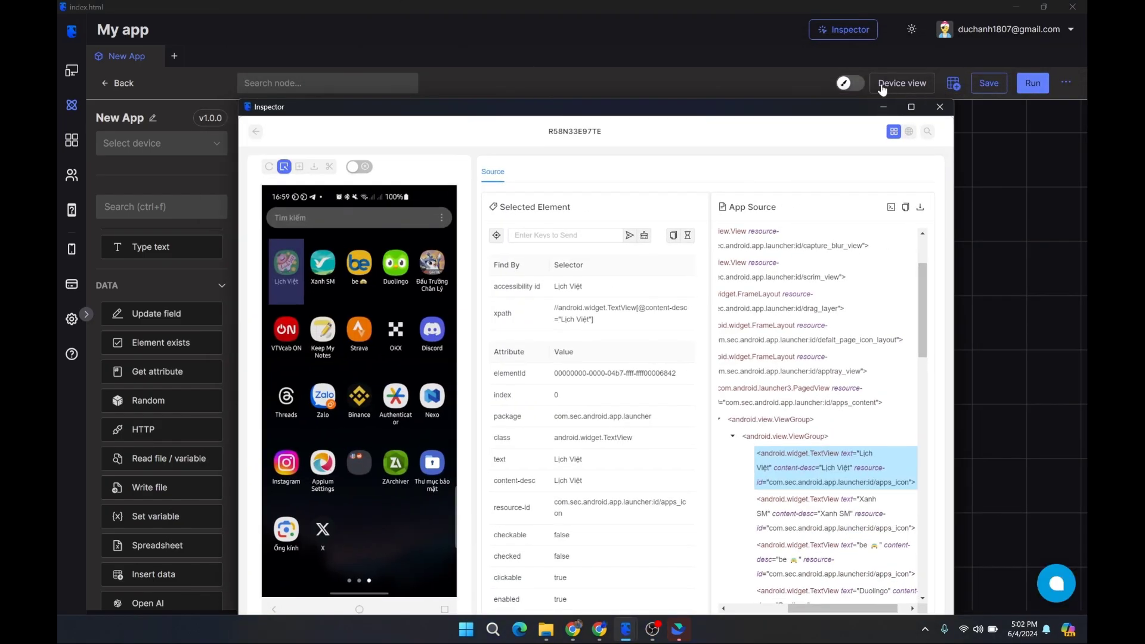
click(895, 83)
click(862, 112)
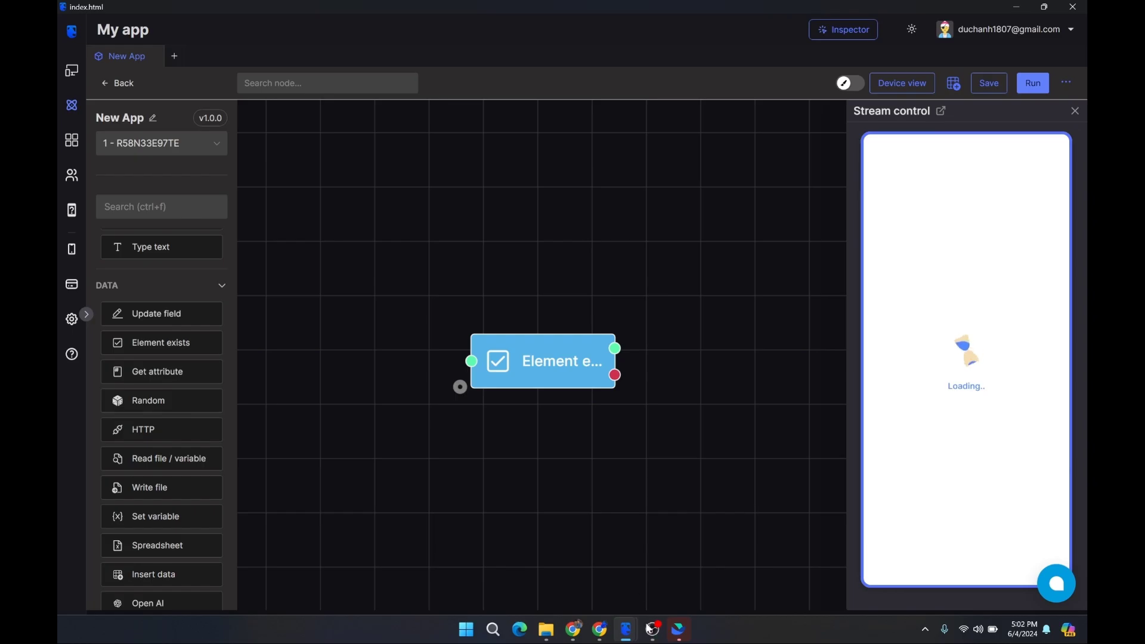
Step: Copy the XPath of the Lịch Việt app icon from the Inspector
mouse_move(625, 629)
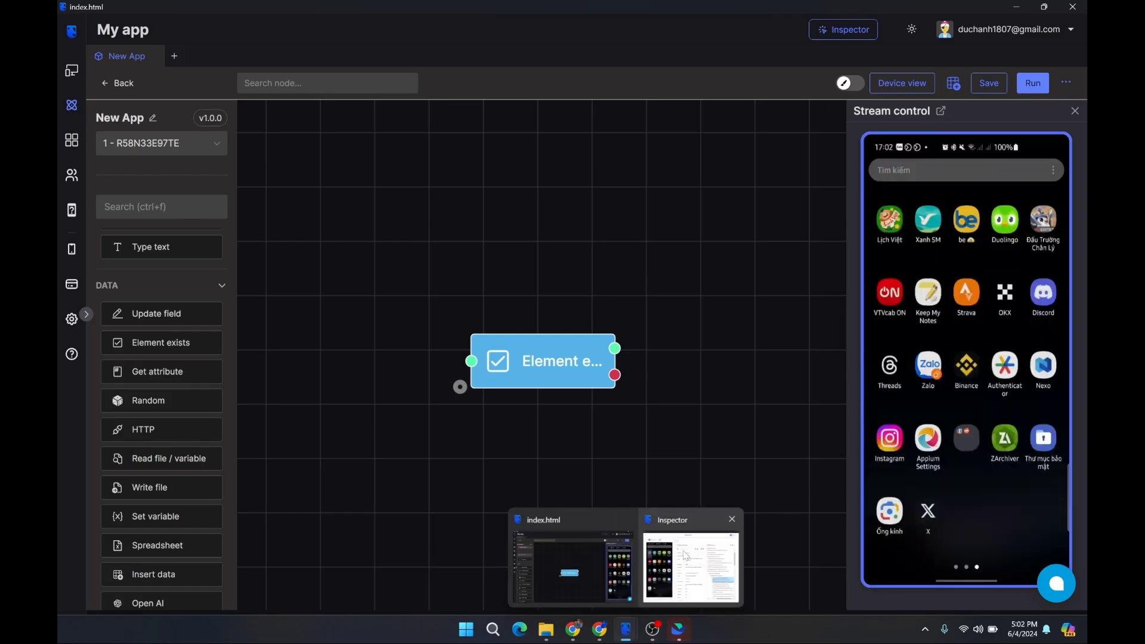
click(690, 560)
drag(513, 58, 515, 42)
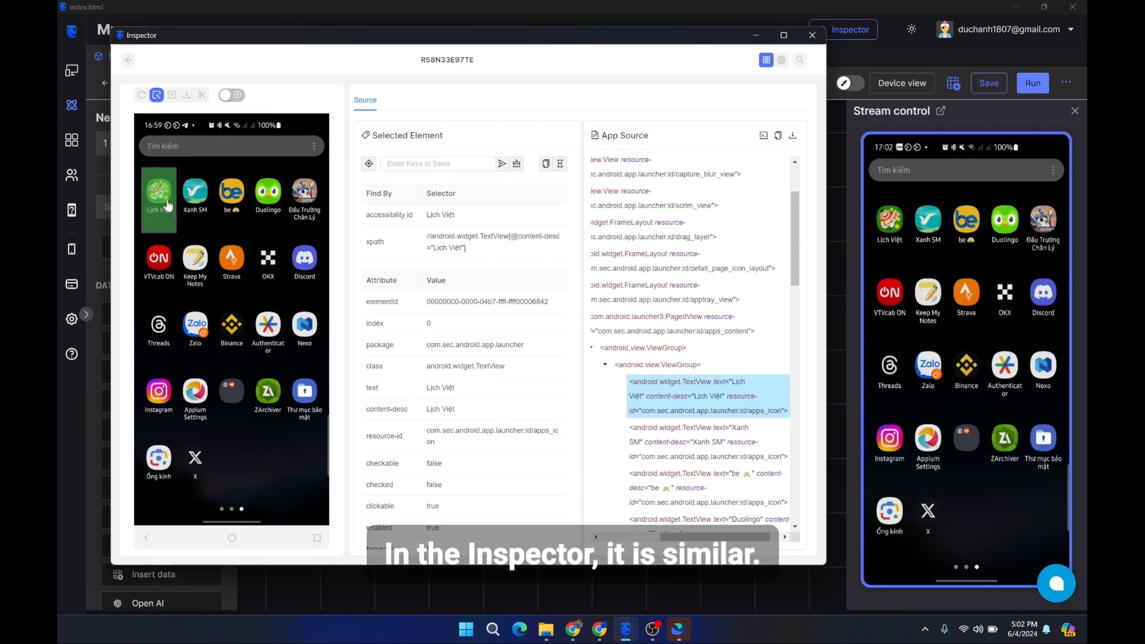
click(453, 256)
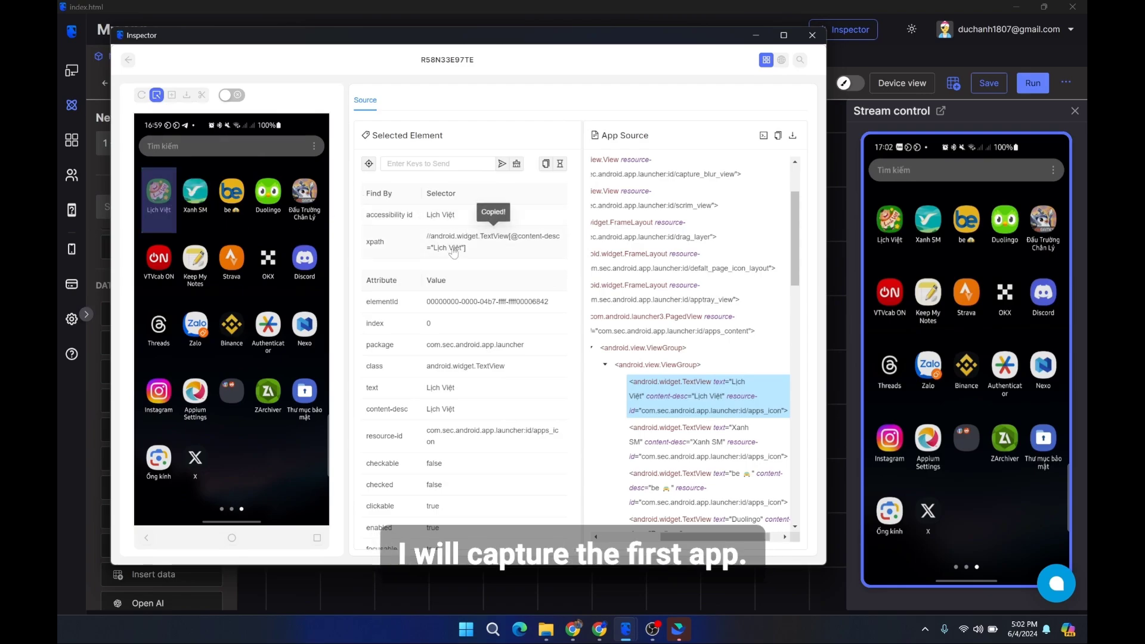
Step: Paste the copied Lịch Việt XPath into the Element exists node and set its timeout to 3 seconds
click(758, 37)
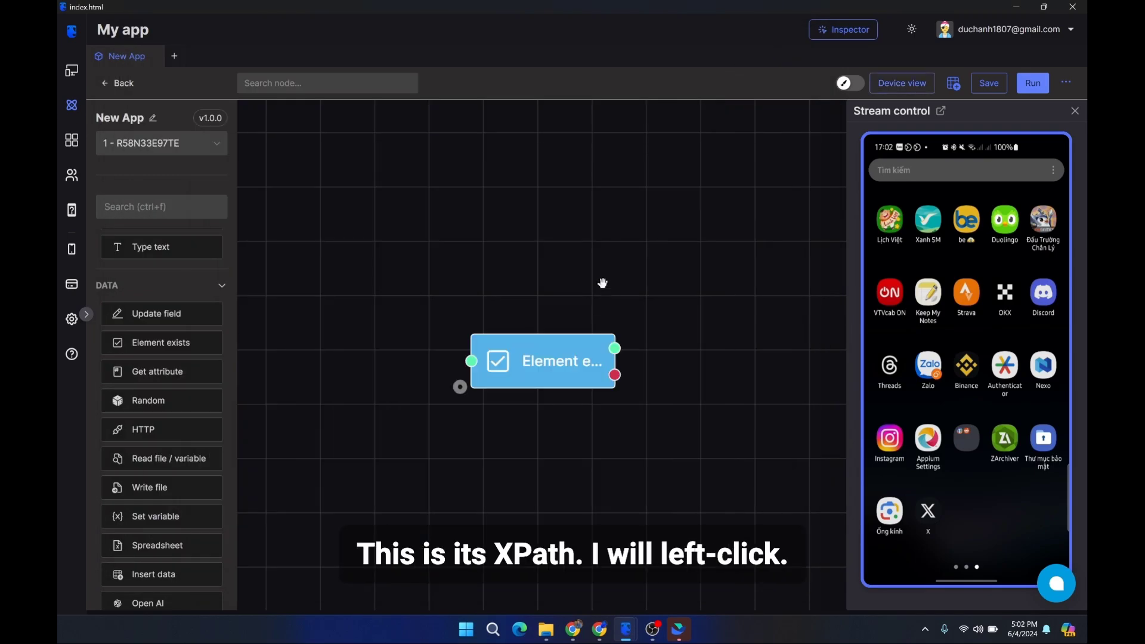
double_click(539, 361)
key(ctrl+v)
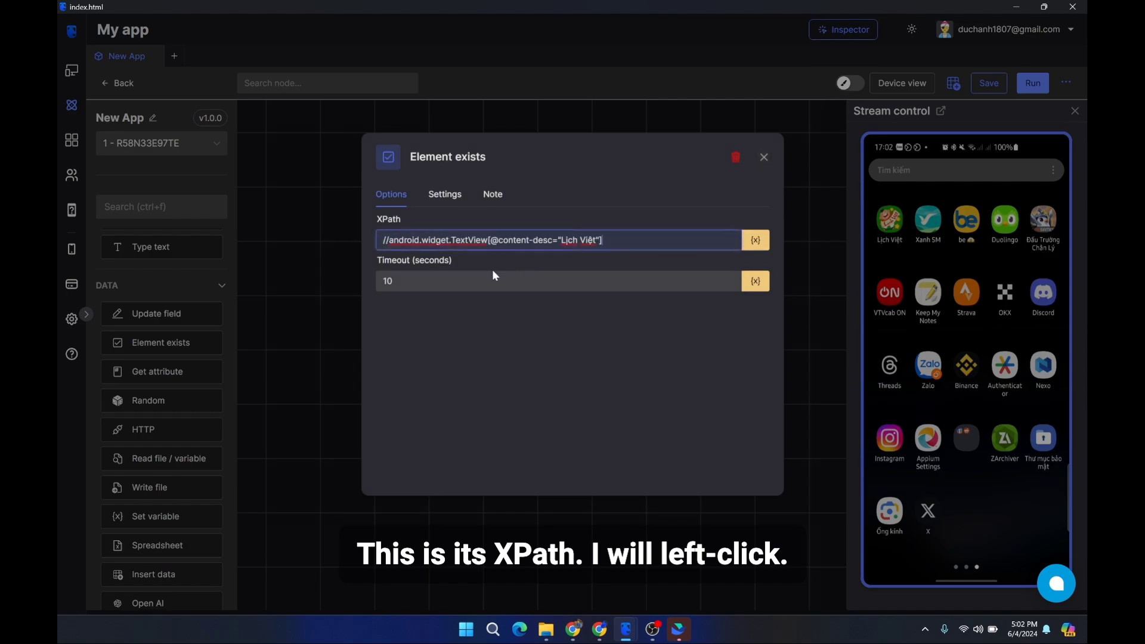
key(Tab)
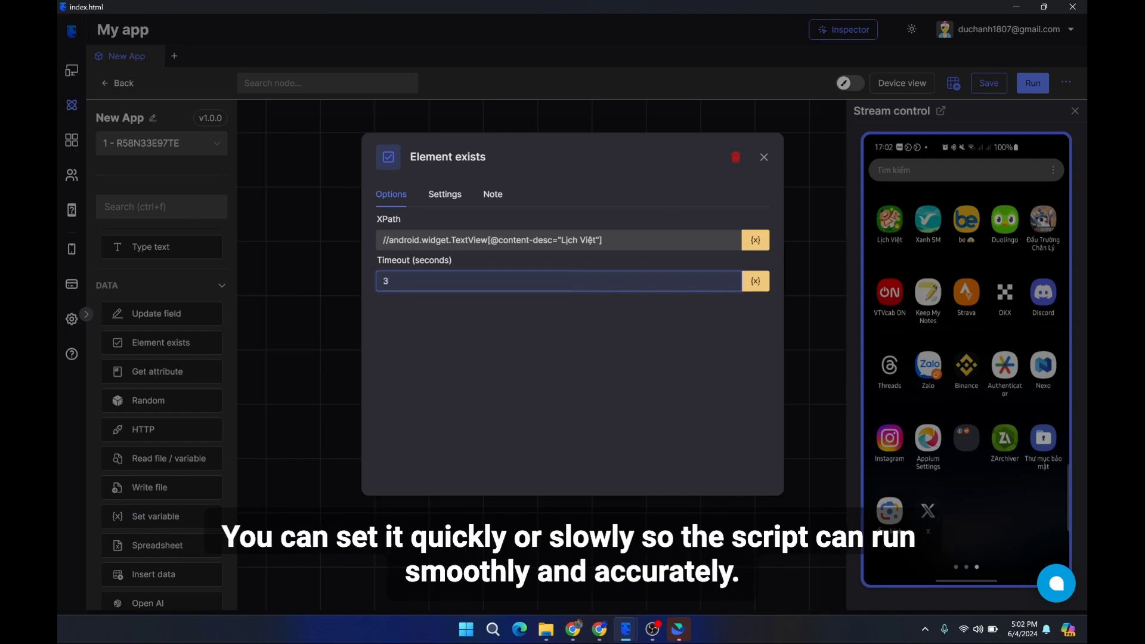
click(763, 157)
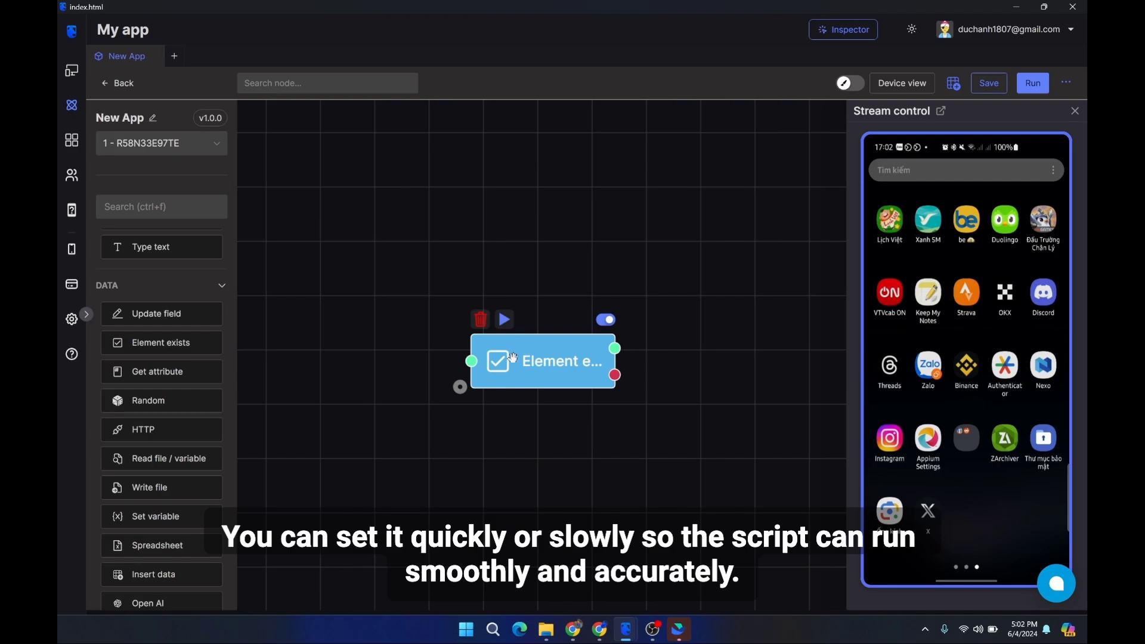
Step: Run the Element exists node on its own and close the device stream to read the full log
click(504, 319)
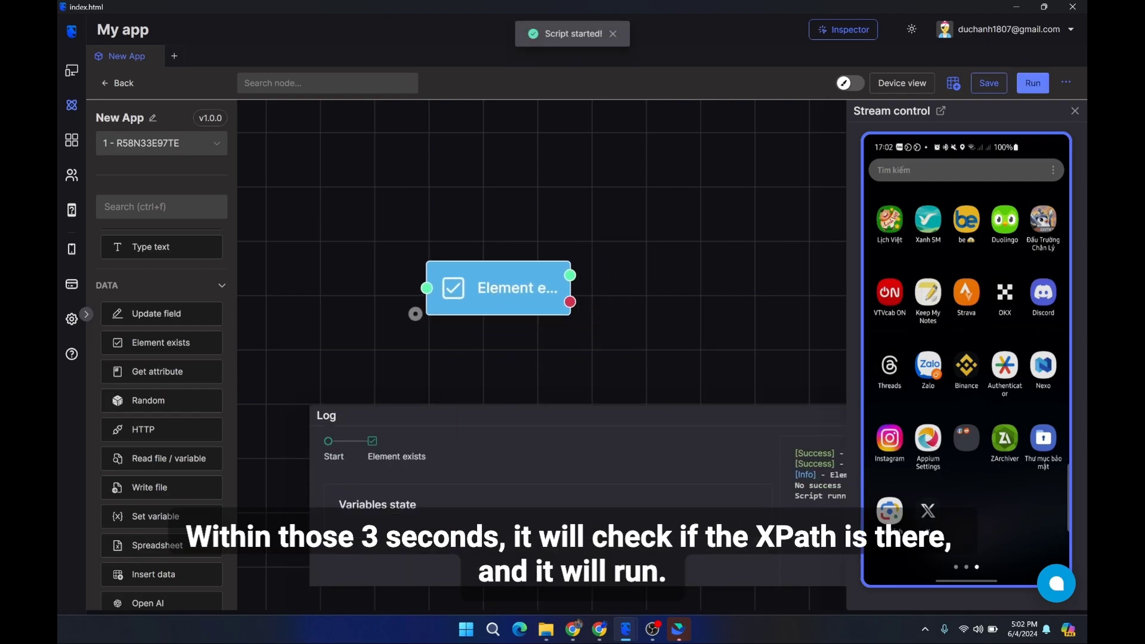
click(1075, 111)
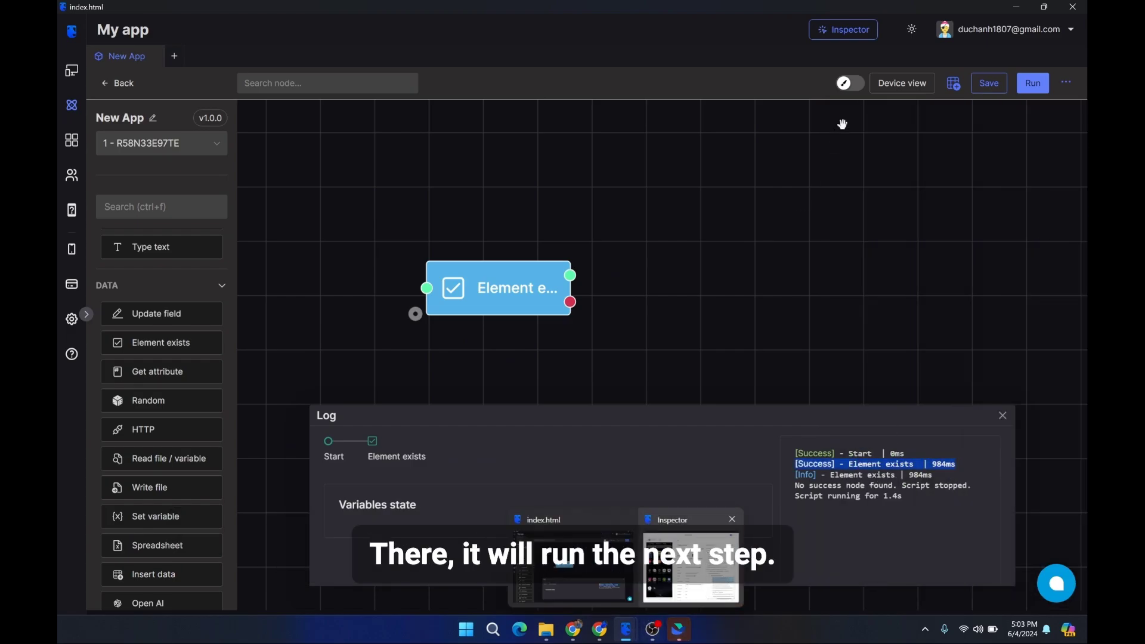
Step: Reopen the device view for device 1 and switch the phone to a different page of apps
click(903, 83)
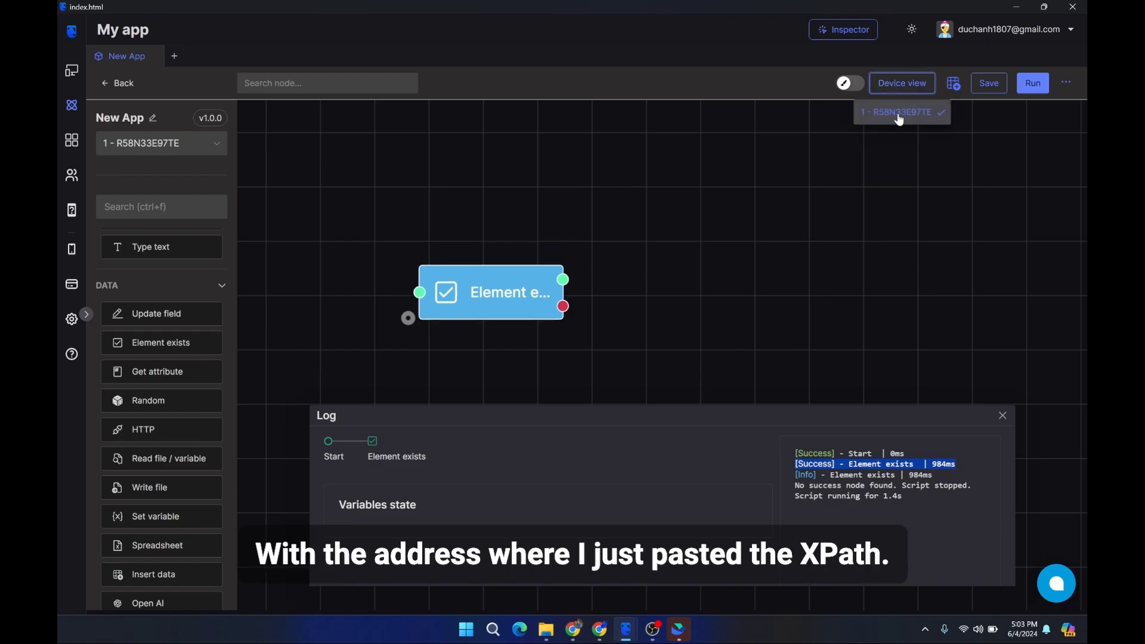
click(897, 112)
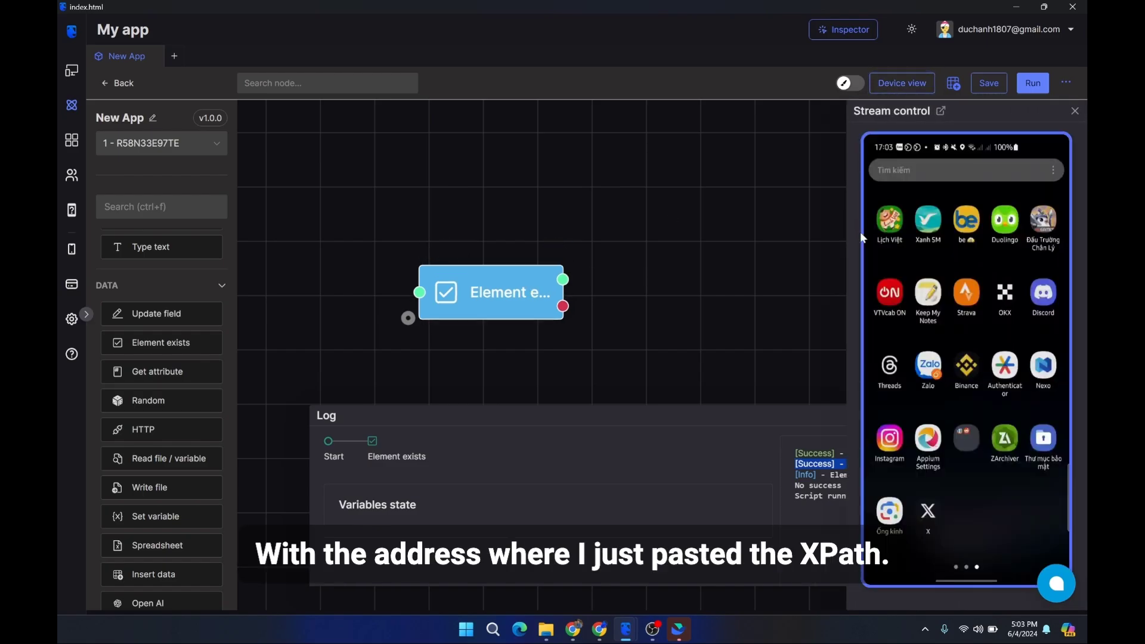
scroll(860, 233, up, 1)
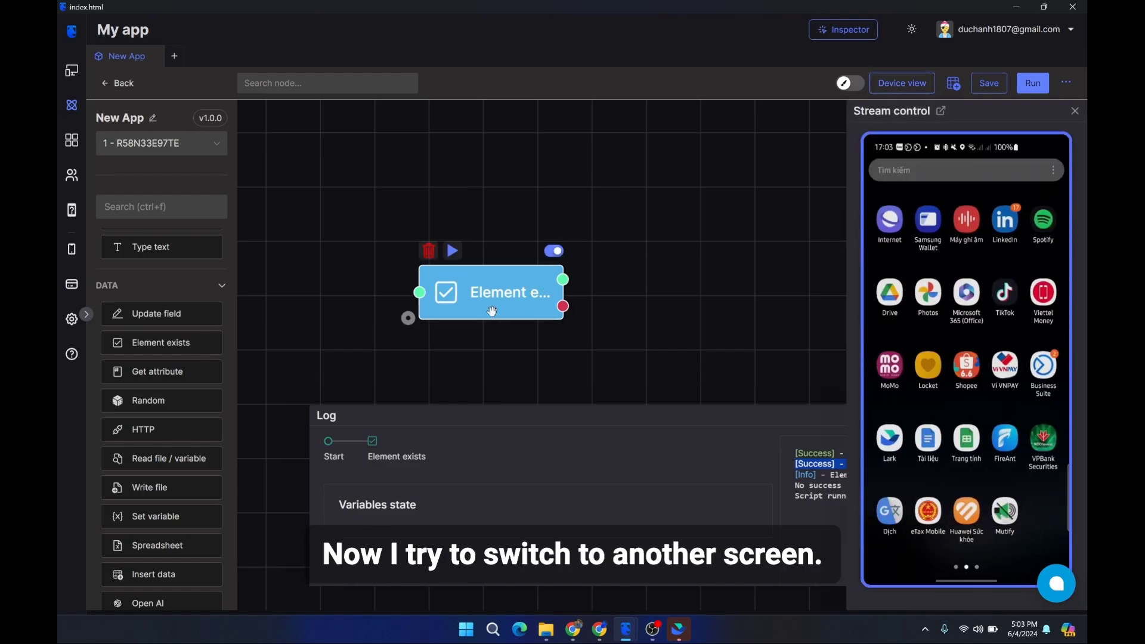
Step: Run the Element exists node again and check its result in the log with the device stream closed
drag(489, 307, 485, 335)
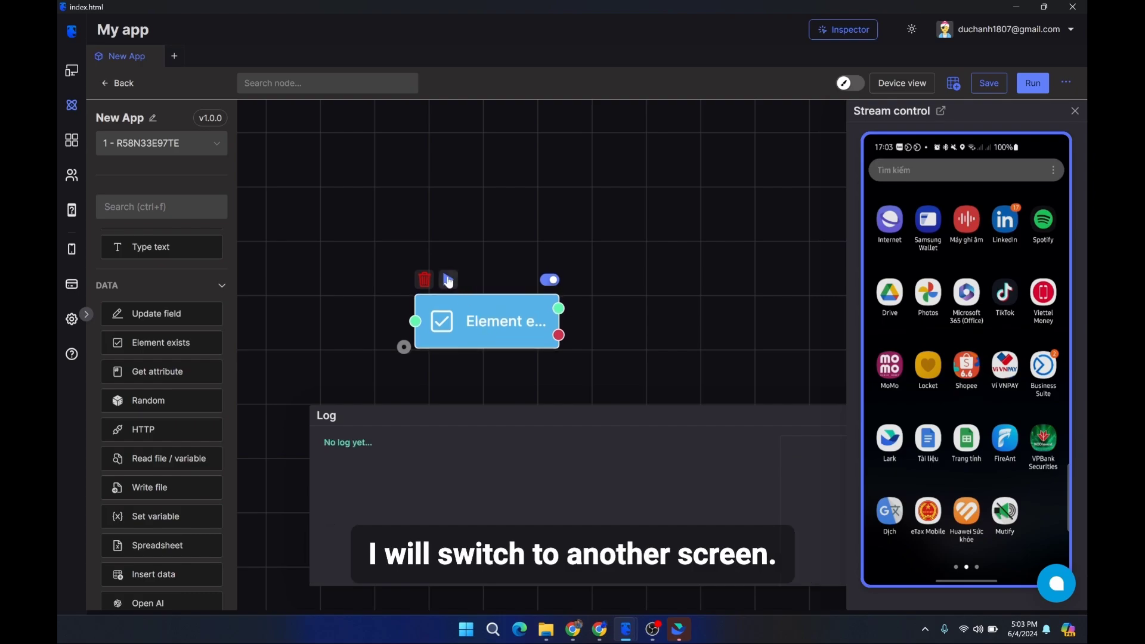
click(448, 278)
triple_click(830, 485)
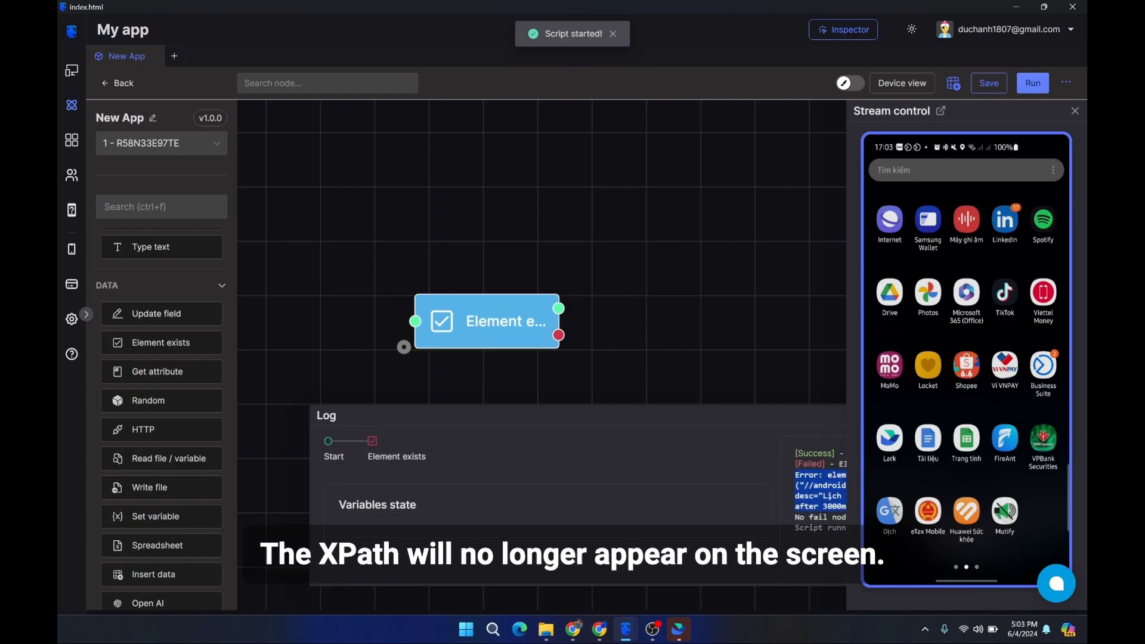
click(1074, 113)
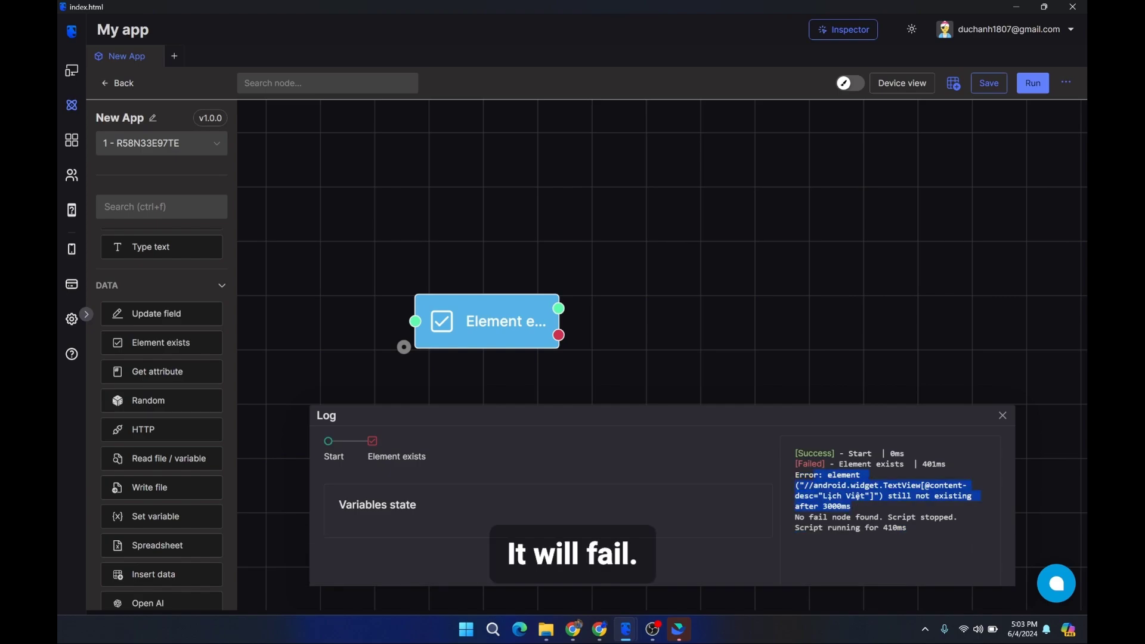
drag(486, 321, 437, 298)
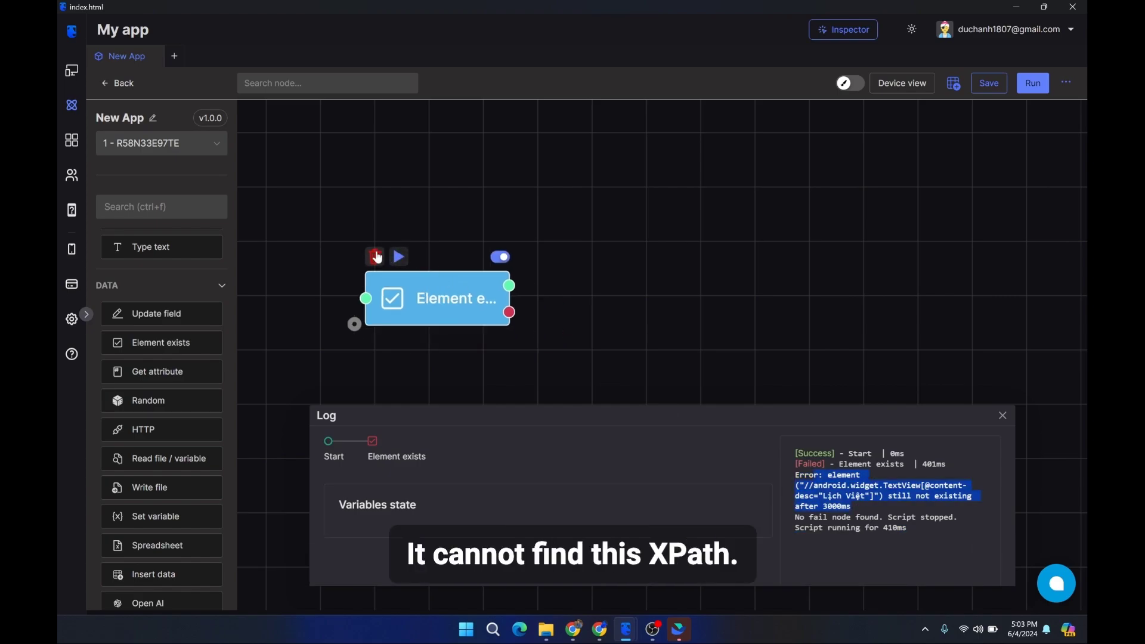
drag(377, 258, 405, 285)
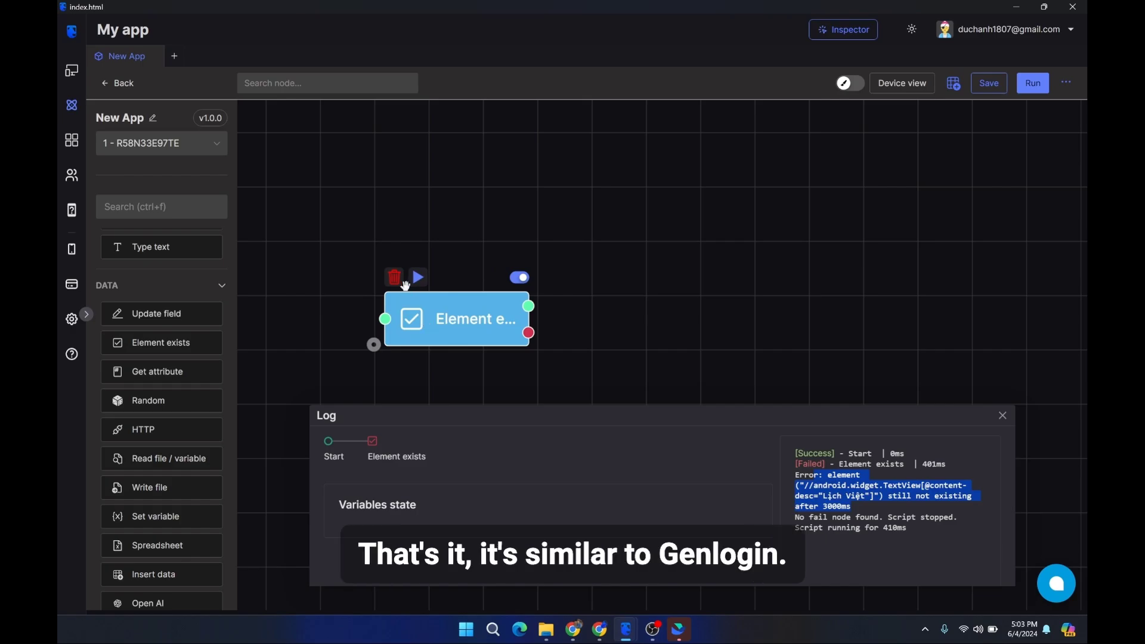
drag(470, 330, 489, 335)
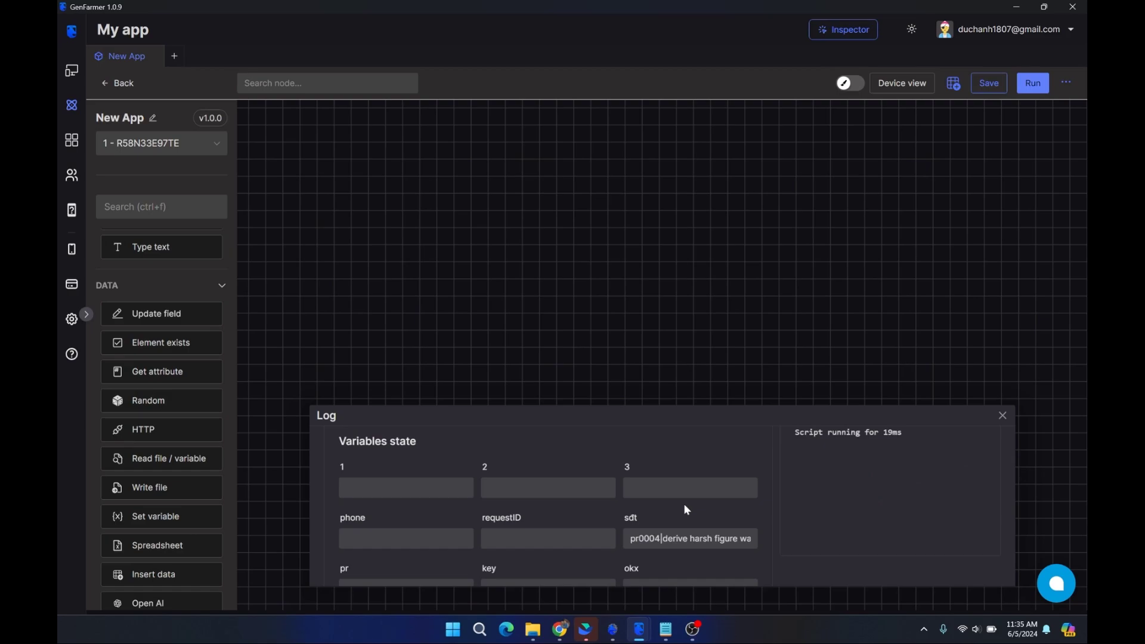
Step: Add a Get attribute node to the empty canvas and select the Photos app icon in the Inspector
drag(217, 379, 539, 260)
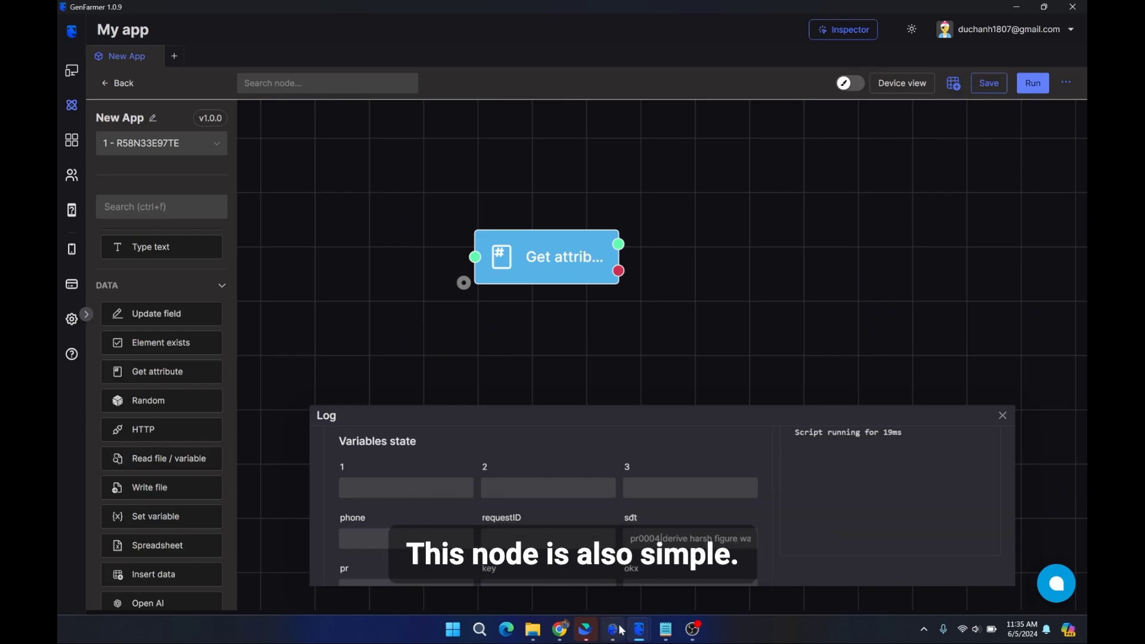
click(640, 629)
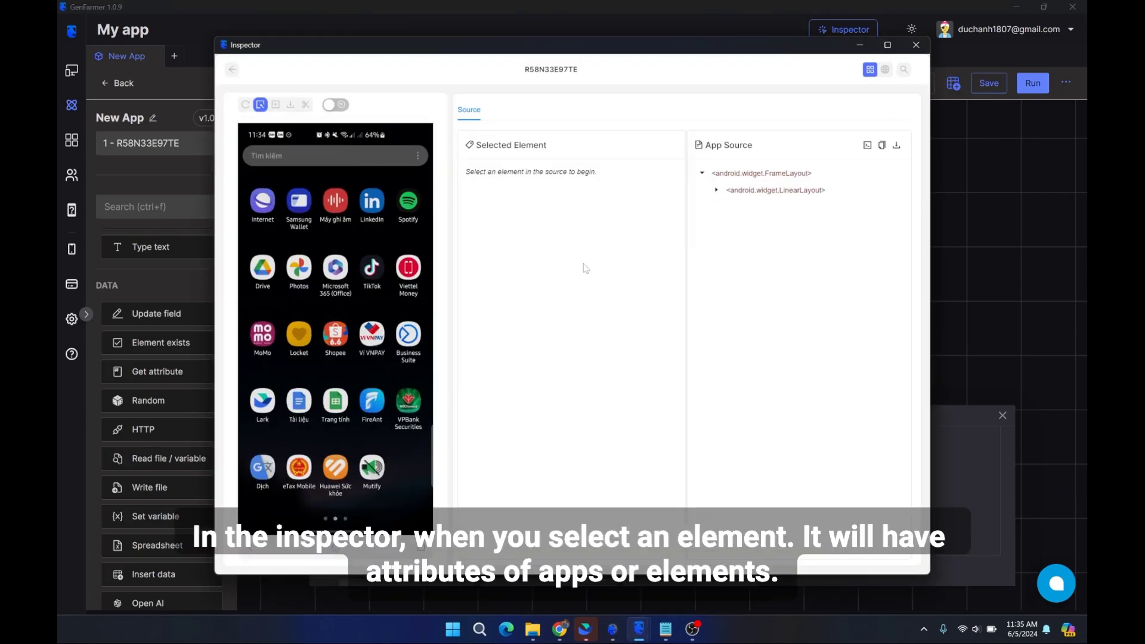
click(303, 276)
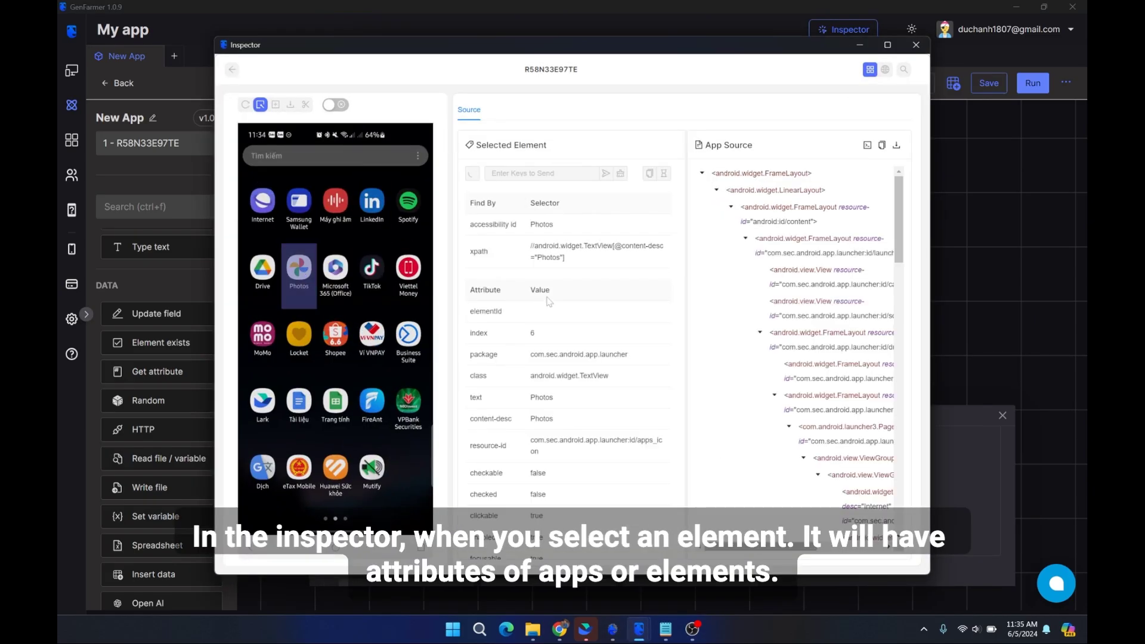
Step: Examine the attribute names and values listed for the Photos element in the Inspector
scroll(550, 302, down, 2)
drag(469, 190, 513, 194)
click(528, 200)
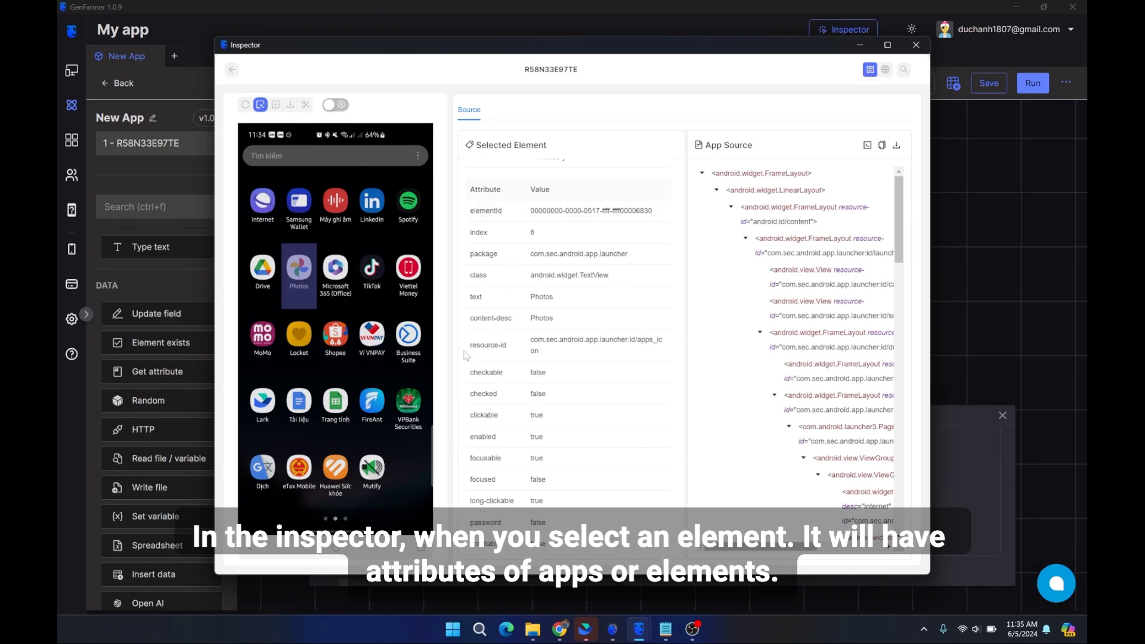
scroll(492, 340, down, 2)
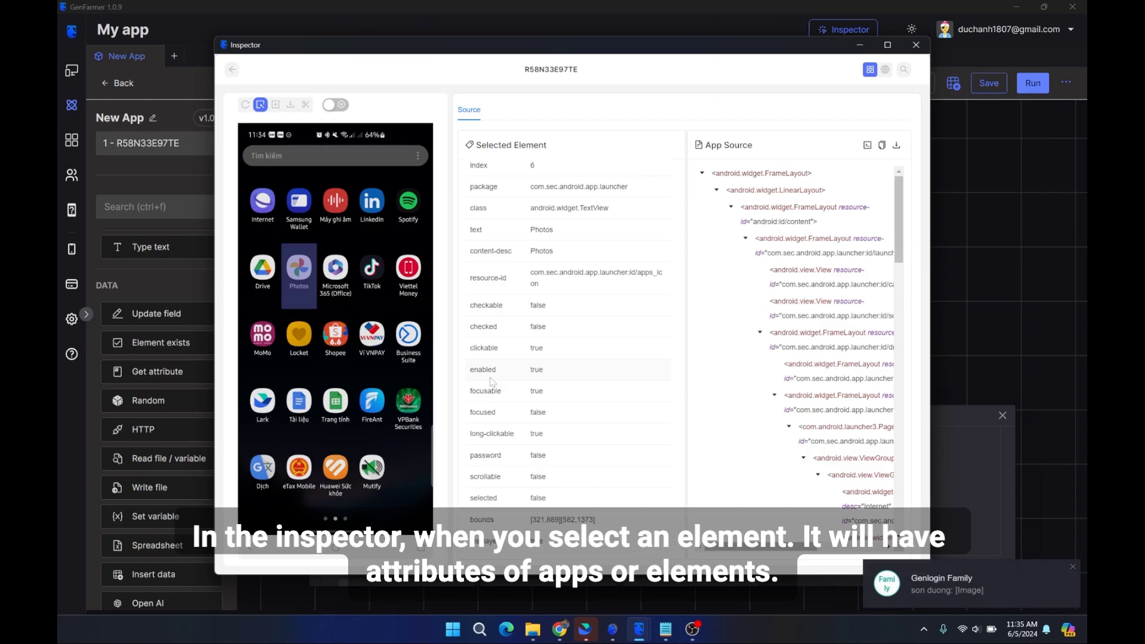
click(1071, 568)
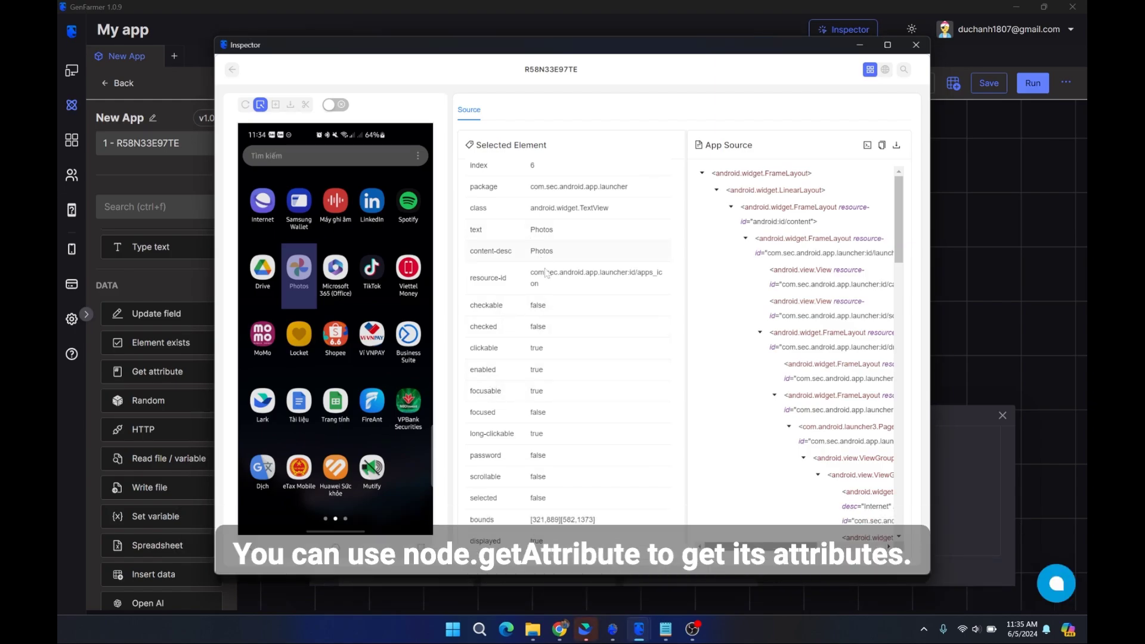
scroll(546, 336, up, 2)
double_click(482, 352)
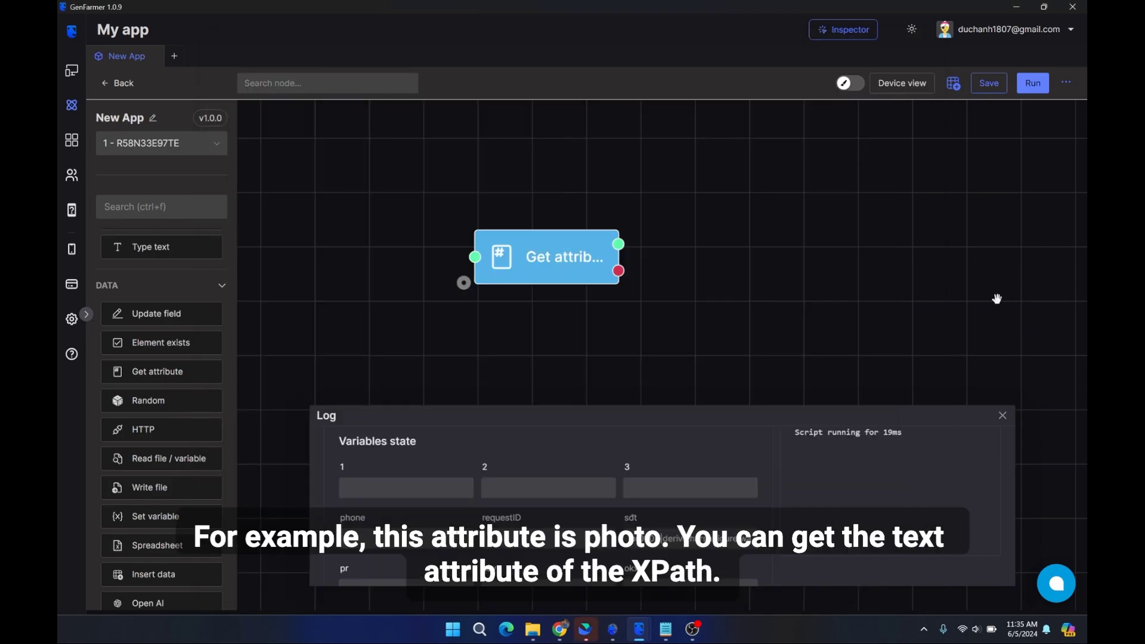
Step: Set the attribute name of the Get attribute node to "text"
double_click(489, 260)
click(490, 240)
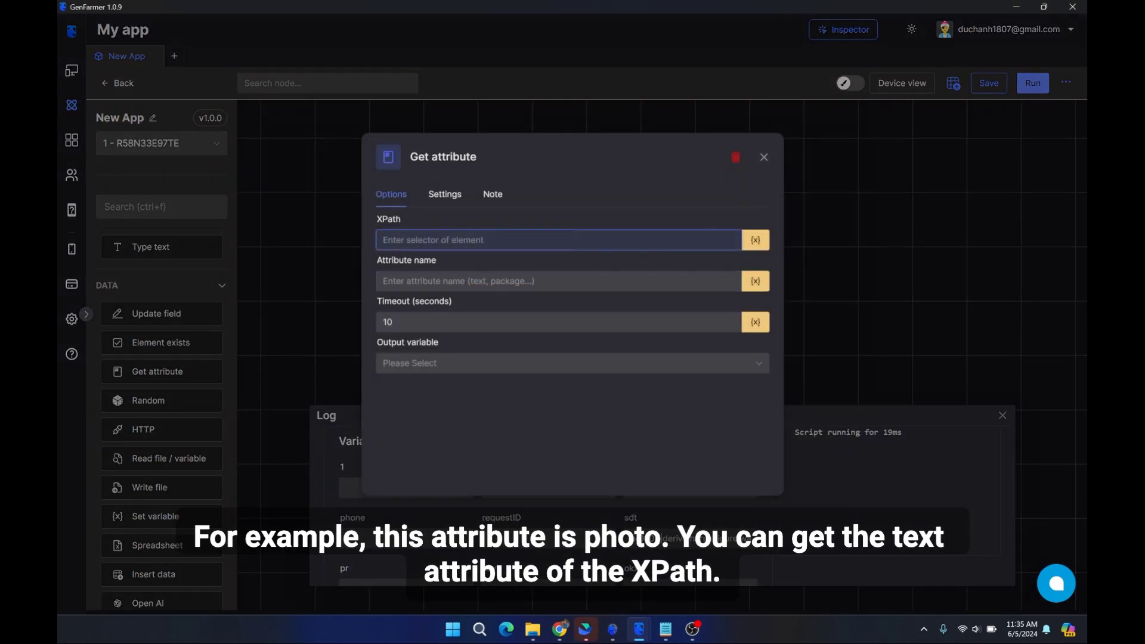
mouse_move(638, 628)
click(591, 566)
scroll(572, 412, up, 1)
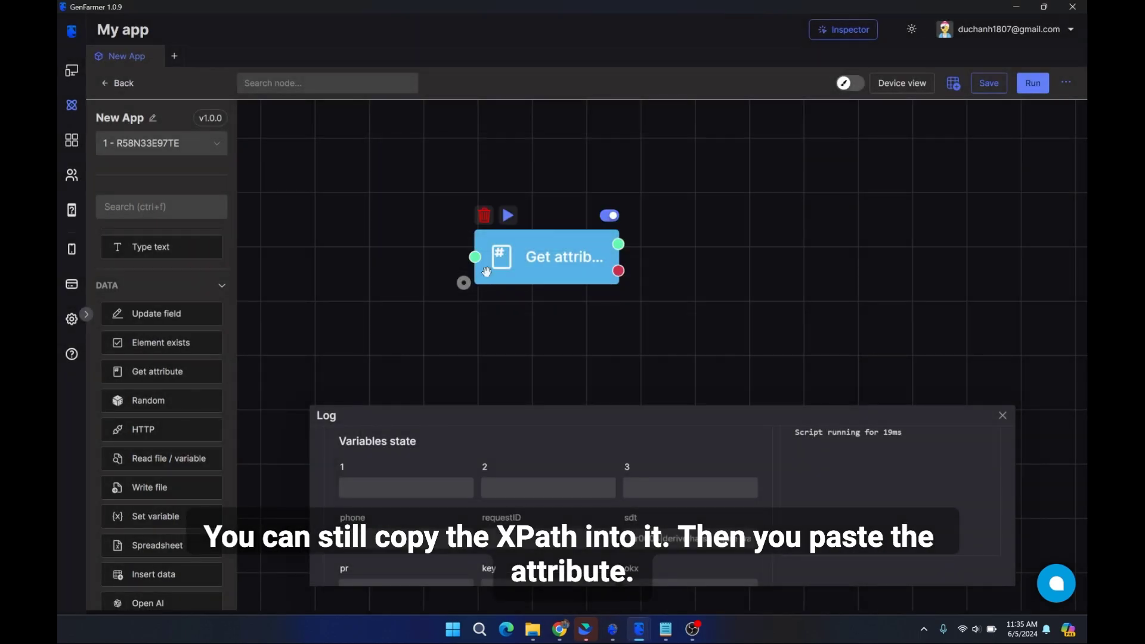
double_click(488, 263)
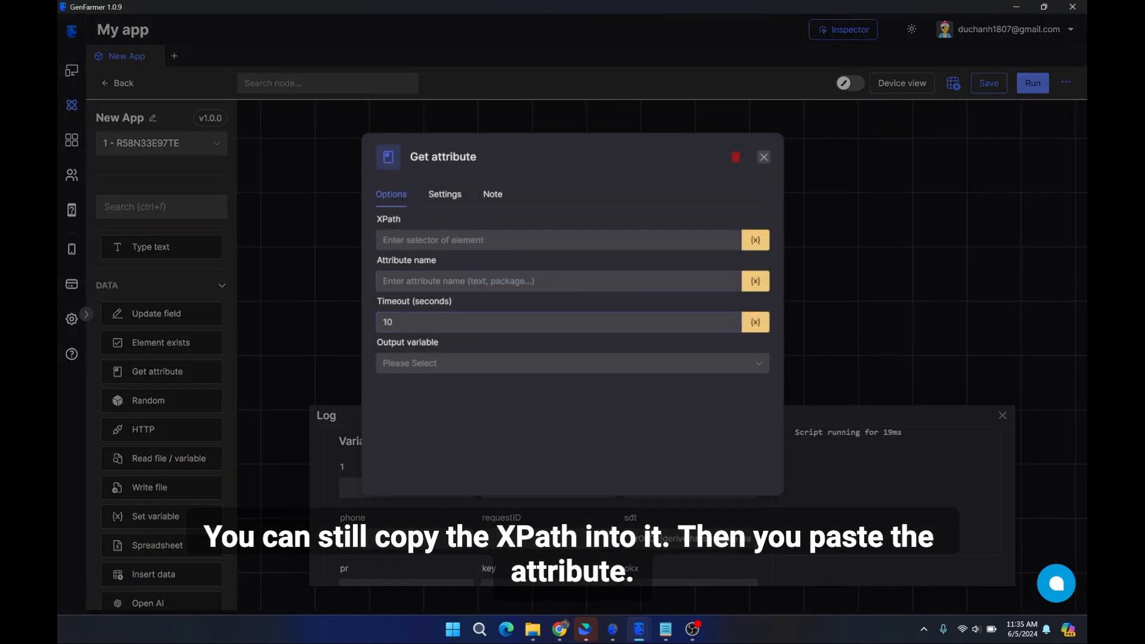
click(491, 281)
text(text)
click(899, 270)
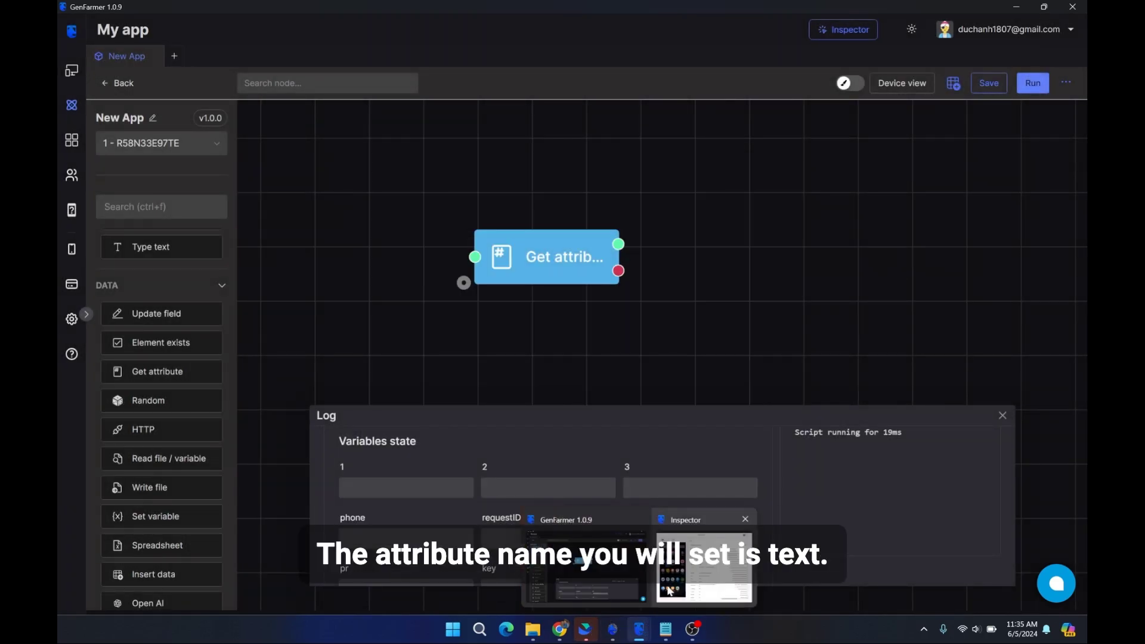
Step: Copy the XPath of the Photos icon from the Inspector and paste it as the Get attribute node's XPath
click(639, 629)
click(553, 262)
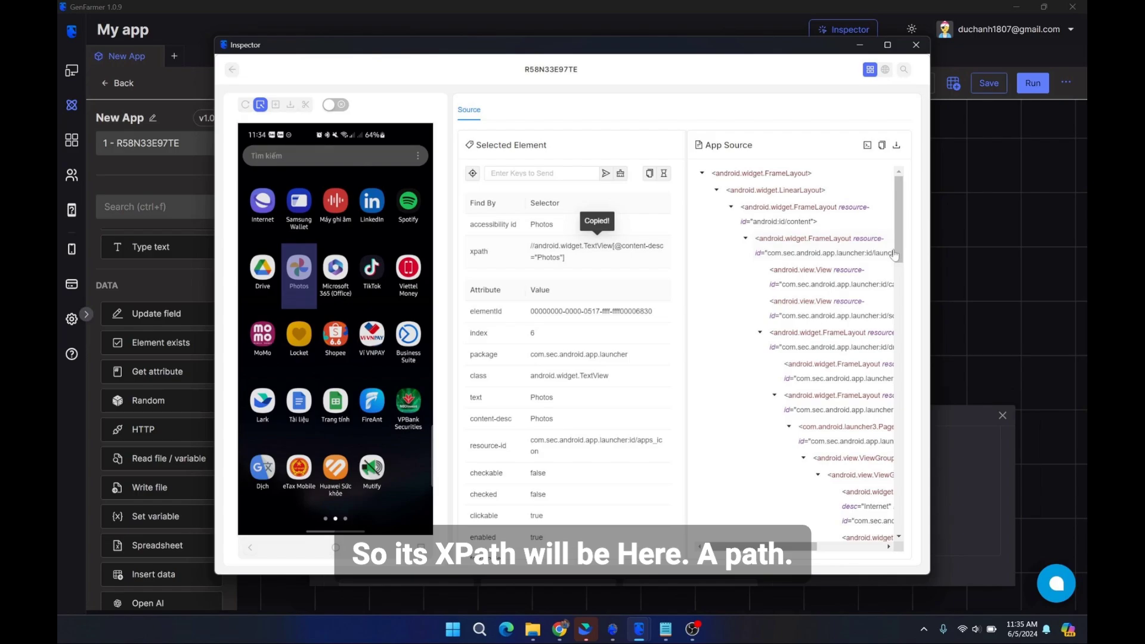
click(941, 248)
mouse_move(538, 227)
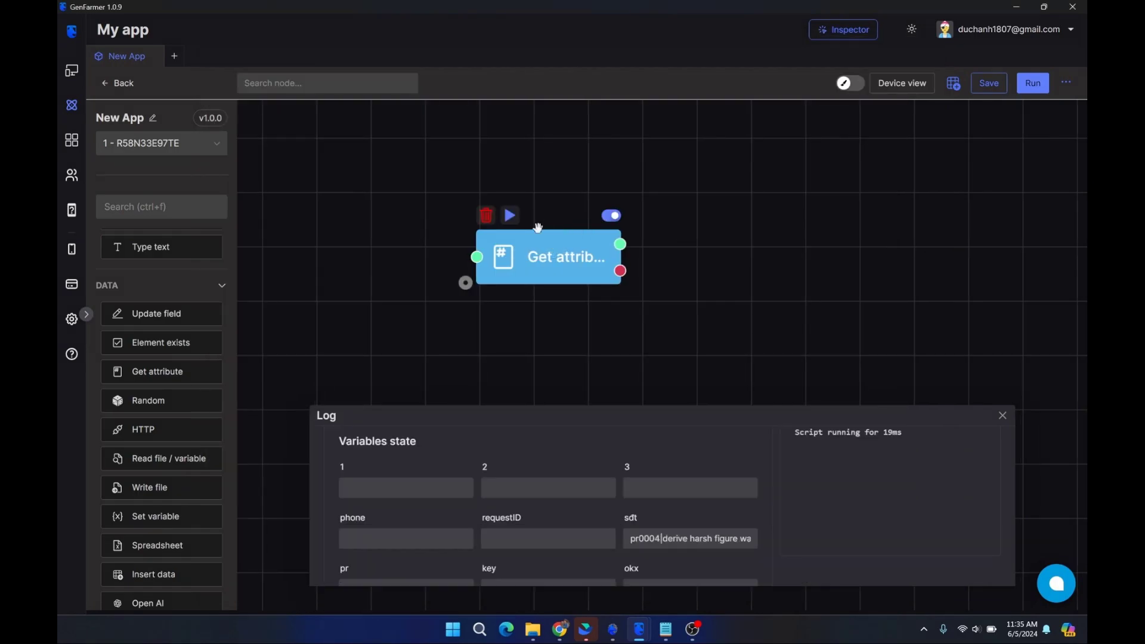
double_click(547, 251)
key(ctrl+v)
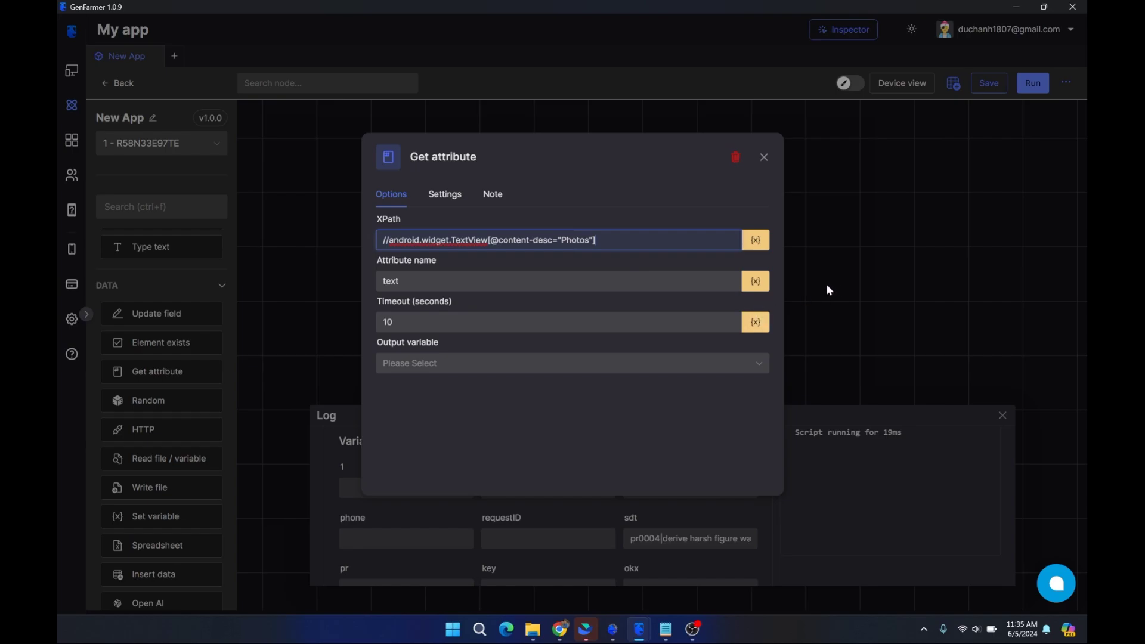
Step: Create a new variable named "text" as the Get attribute node's output variable and close the node's options
click(619, 360)
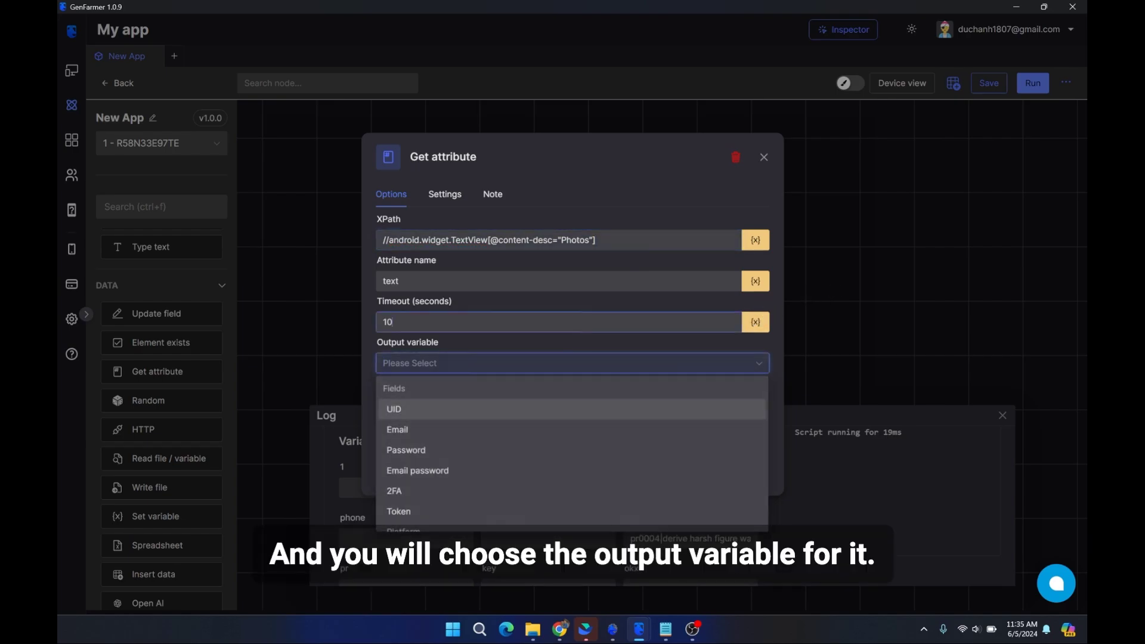
click(481, 360)
click(481, 364)
scroll(483, 384, down, 5)
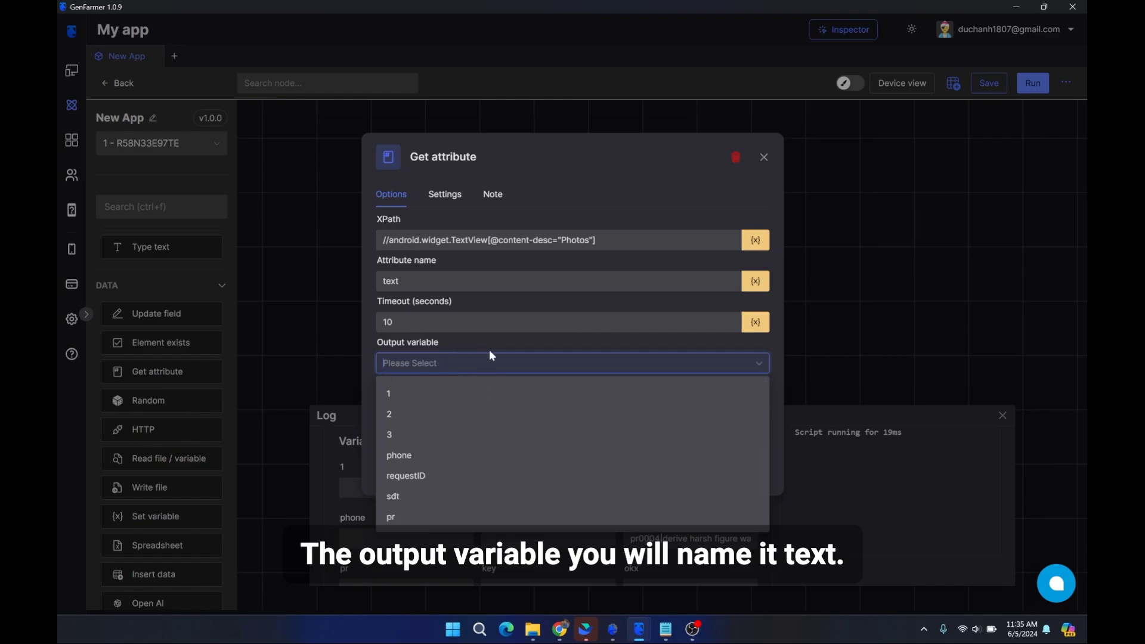
text(text)
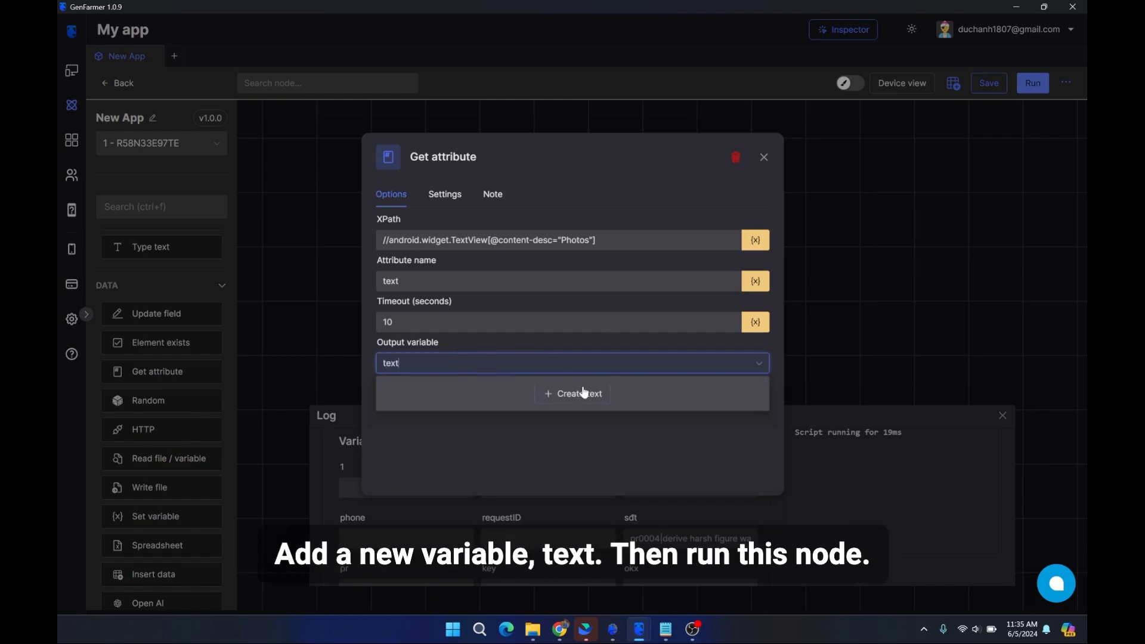
click(584, 393)
key(Escape)
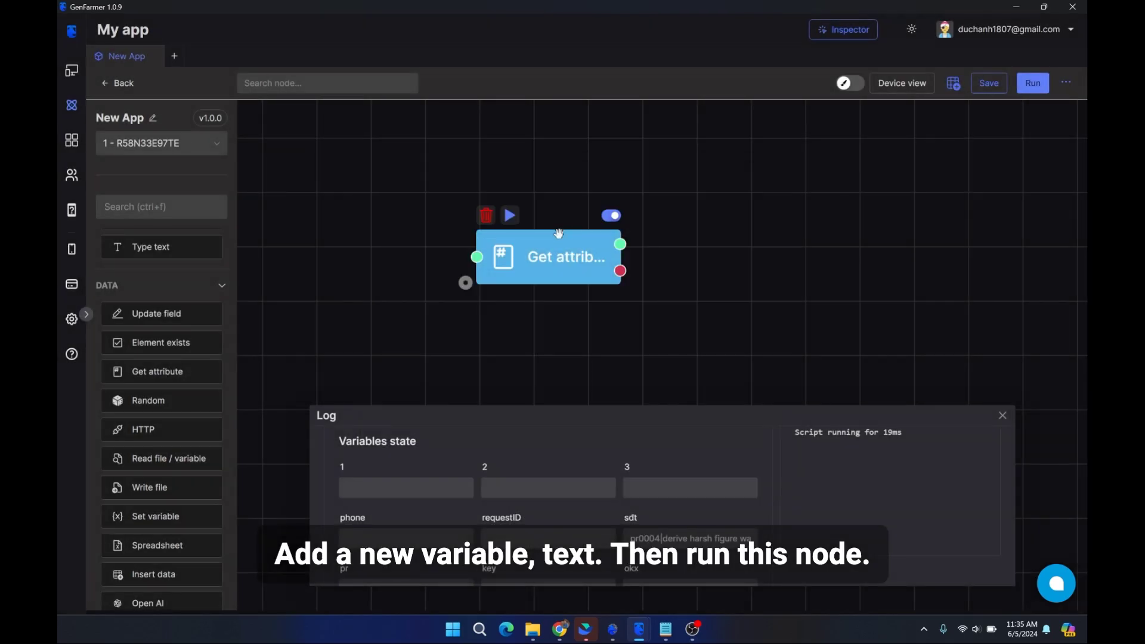
Step: Run the Get attribute node and check the value of the text variable in the log's variables state
click(510, 216)
scroll(643, 513, down, 2)
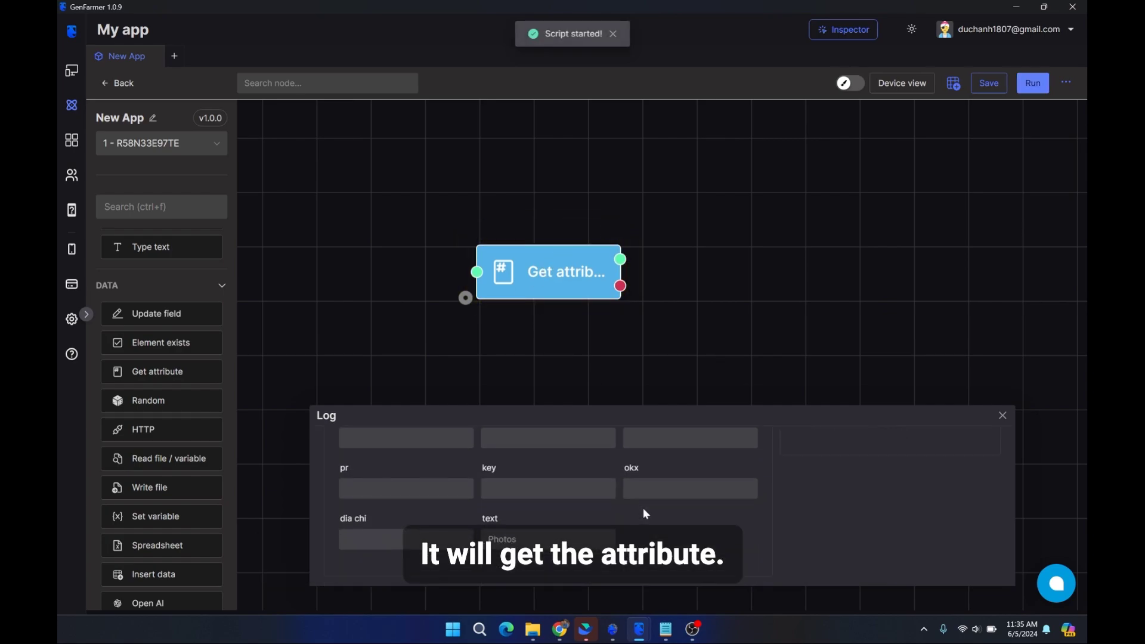
drag(523, 538, 478, 541)
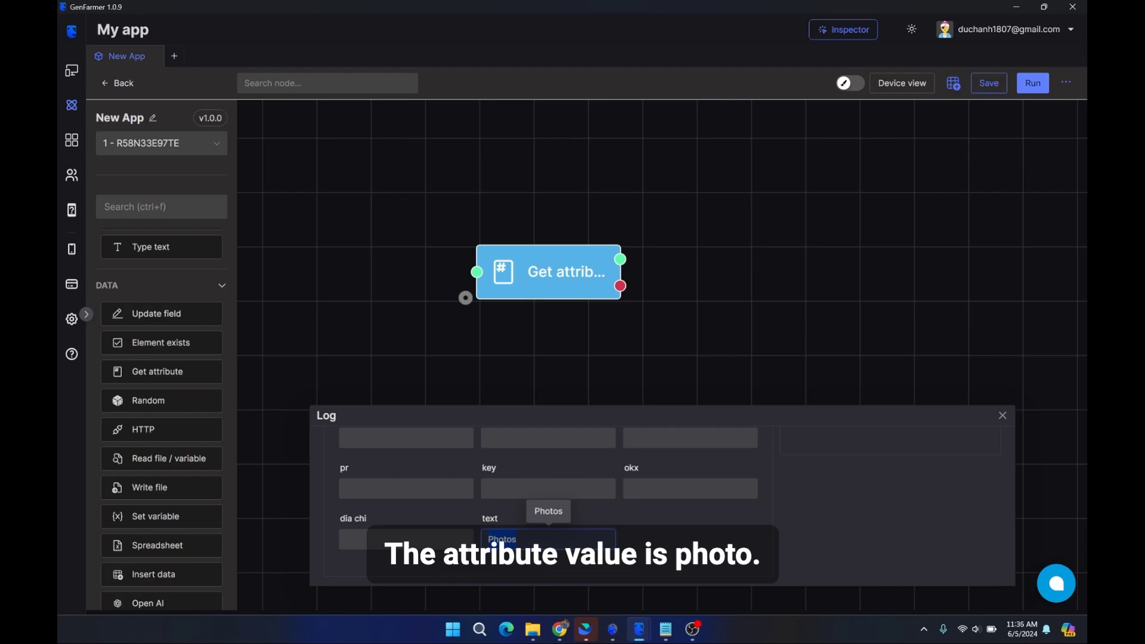
Step: Replace the Get attribute node on the canvas with a Random node and open its options
mouse_move(639, 629)
click(686, 572)
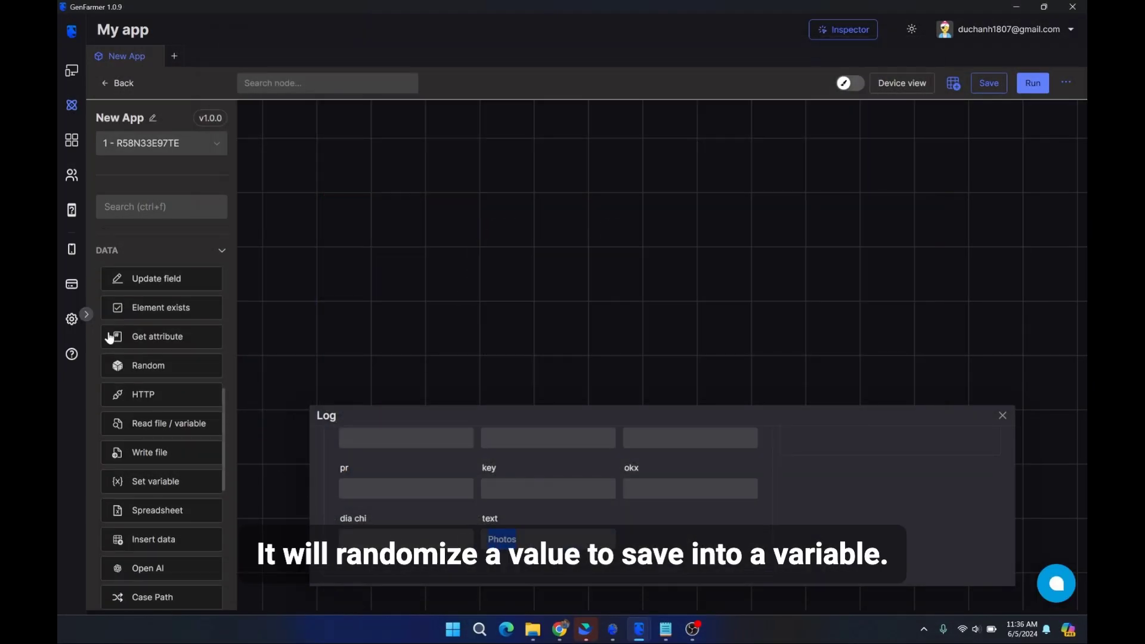
scroll(109, 338, down, 1)
drag(171, 300, 526, 285)
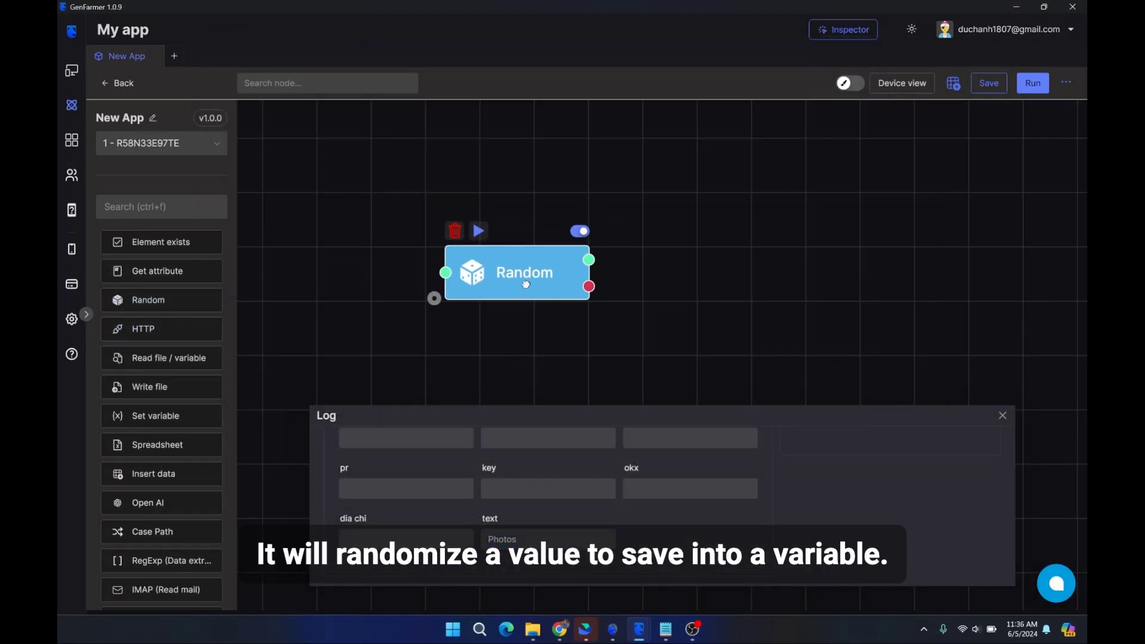
double_click(526, 285)
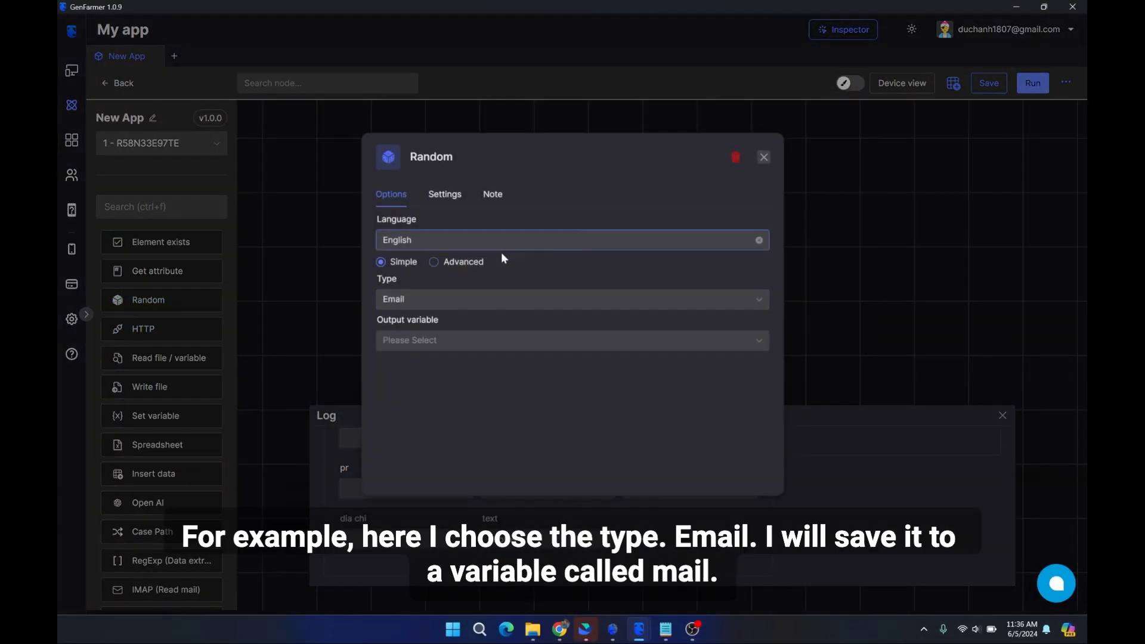
Step: Choose Email as the simple data type the Random node generates
click(441, 304)
click(424, 325)
click(437, 306)
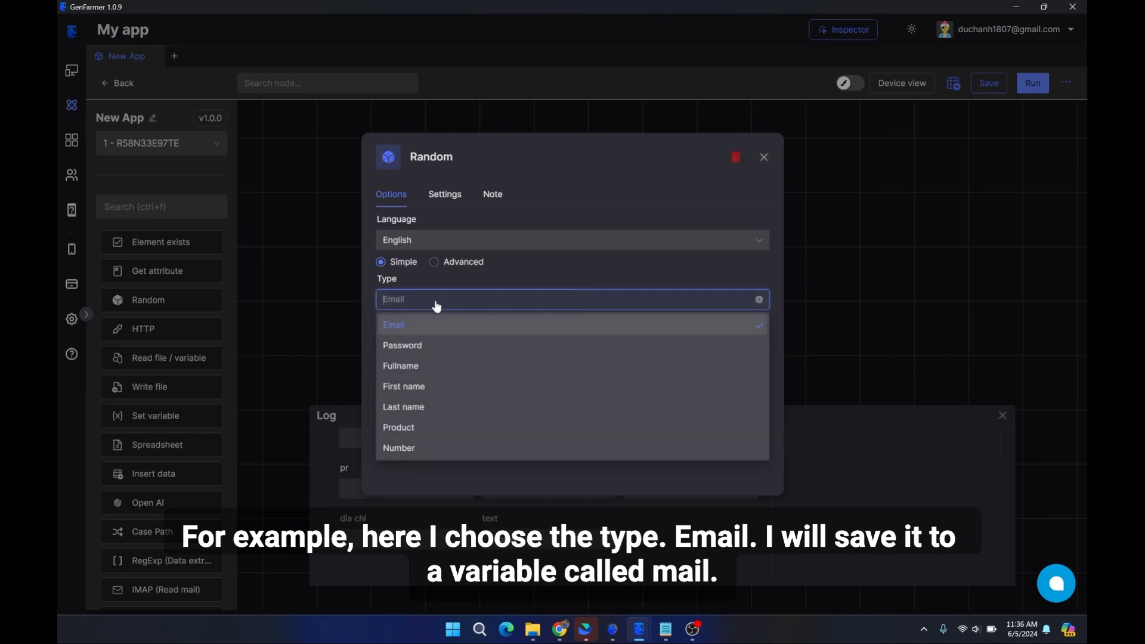
click(442, 324)
Step: Select the existing Email field as the Random node's output variable and close the node's options
click(451, 332)
text(mail)
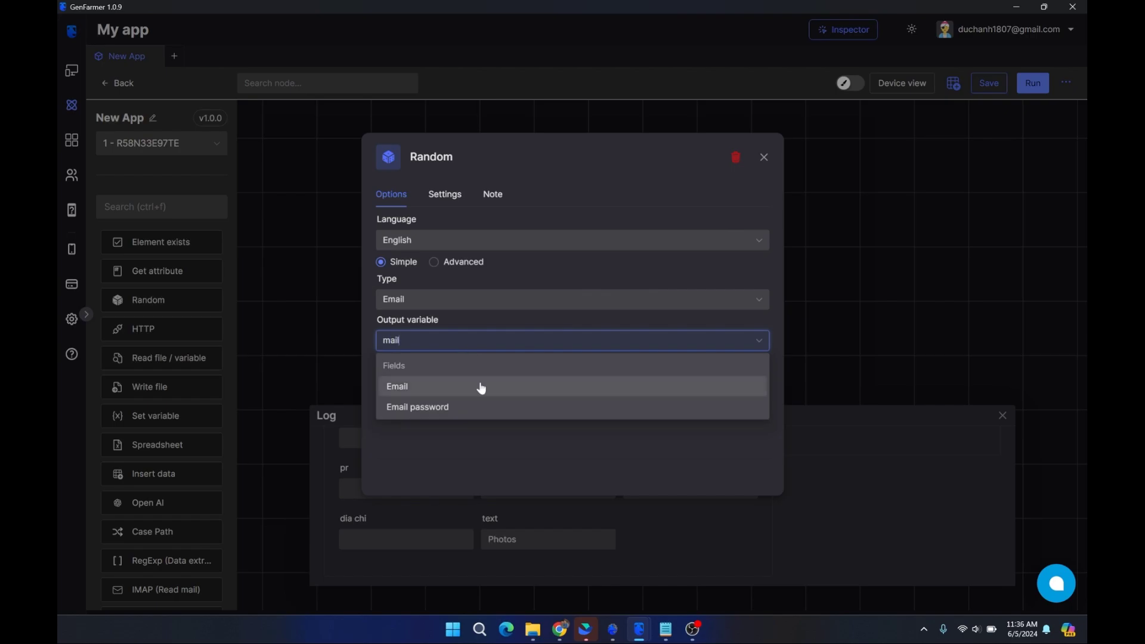
click(482, 389)
click(839, 294)
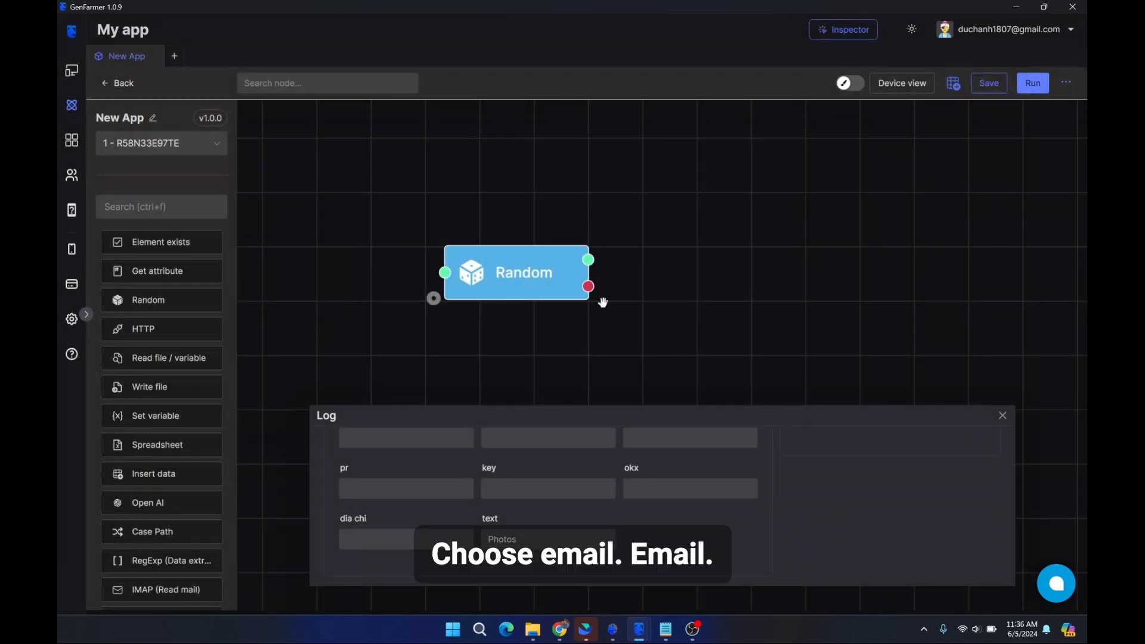
Step: Create a new variable named "email a" as the Random node's output variable and close the node's options
click(517, 288)
click(494, 342)
text(mail)
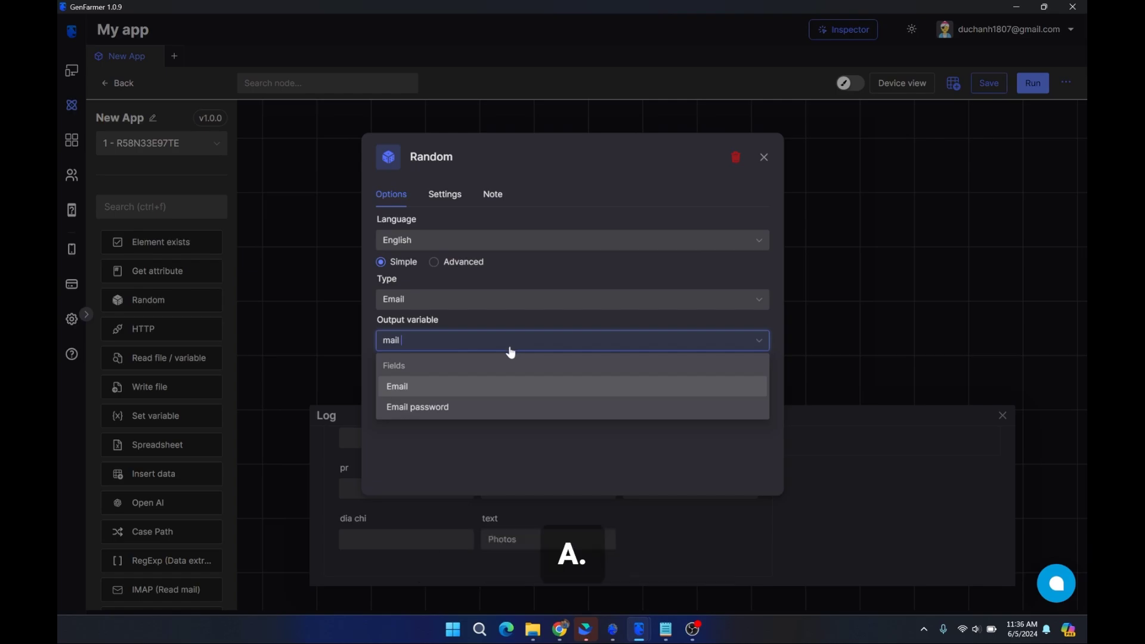
key(BackSpace)
key(BackSpace)
key(BackSpace)
key(BackSpace)
text(email)
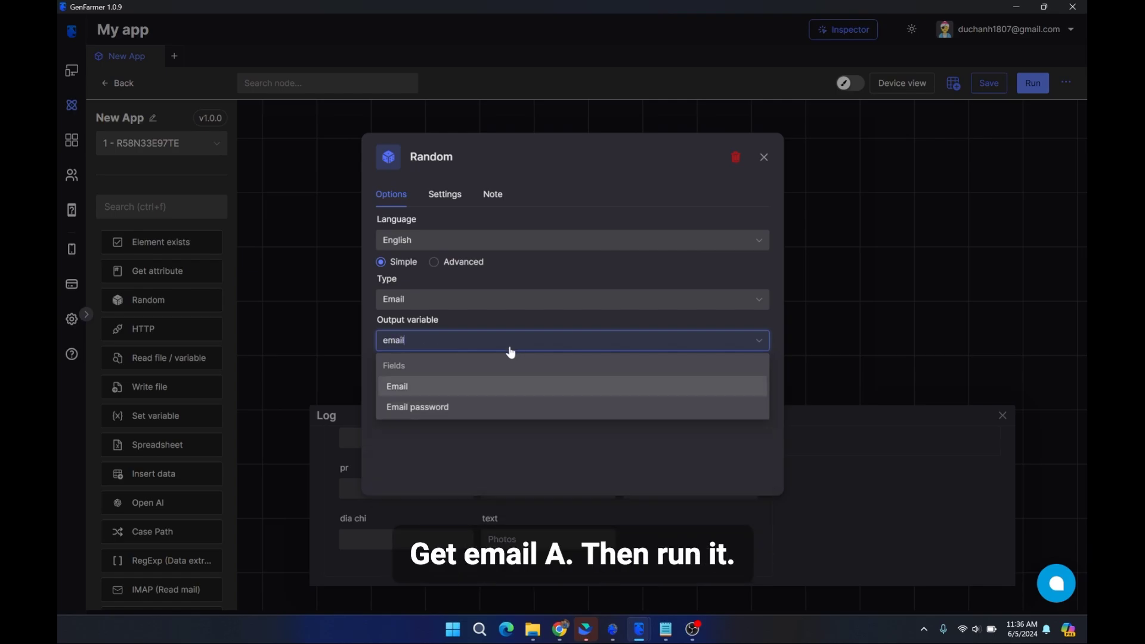
text( a)
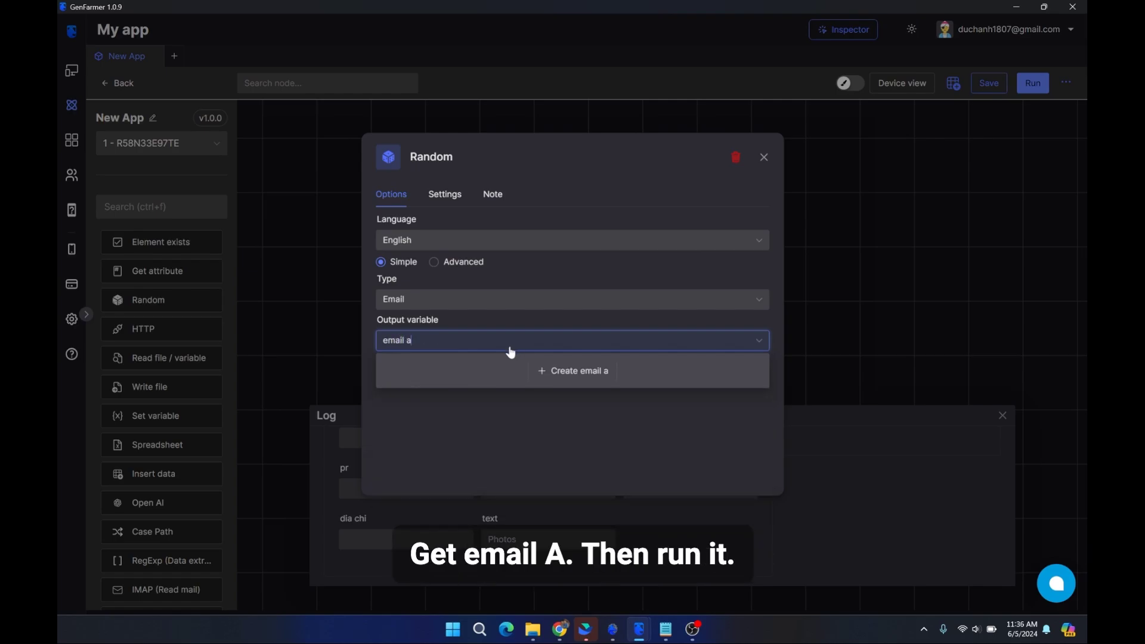
click(582, 370)
click(818, 279)
Step: Run the Random node and check the value of the "email a" variable in the log
click(525, 280)
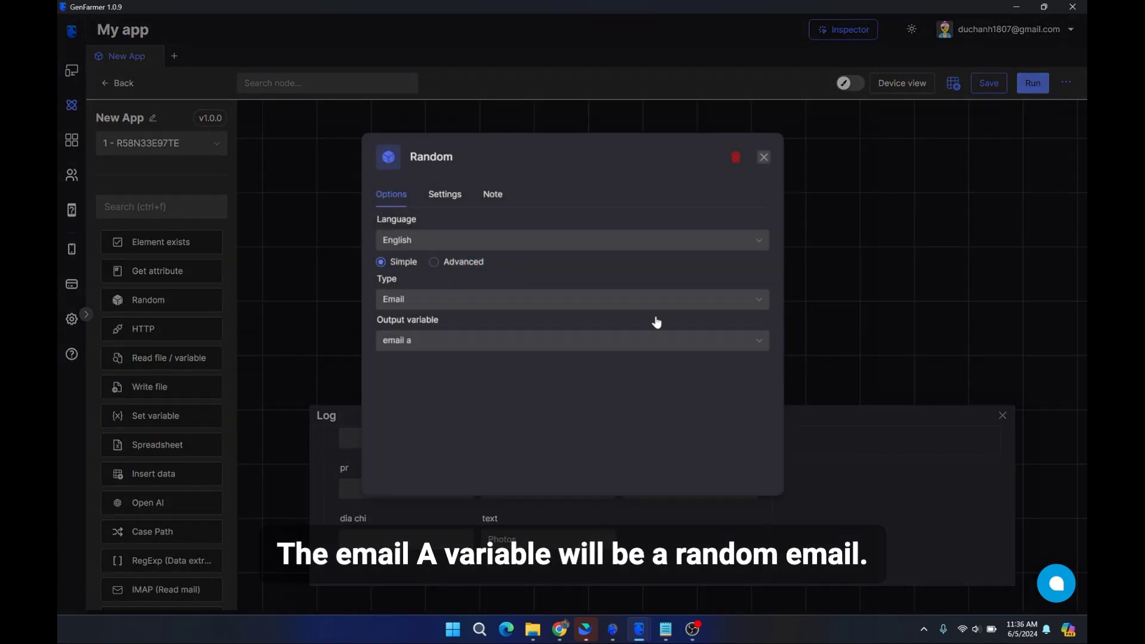
click(944, 328)
click(484, 236)
scroll(686, 551, down, 2)
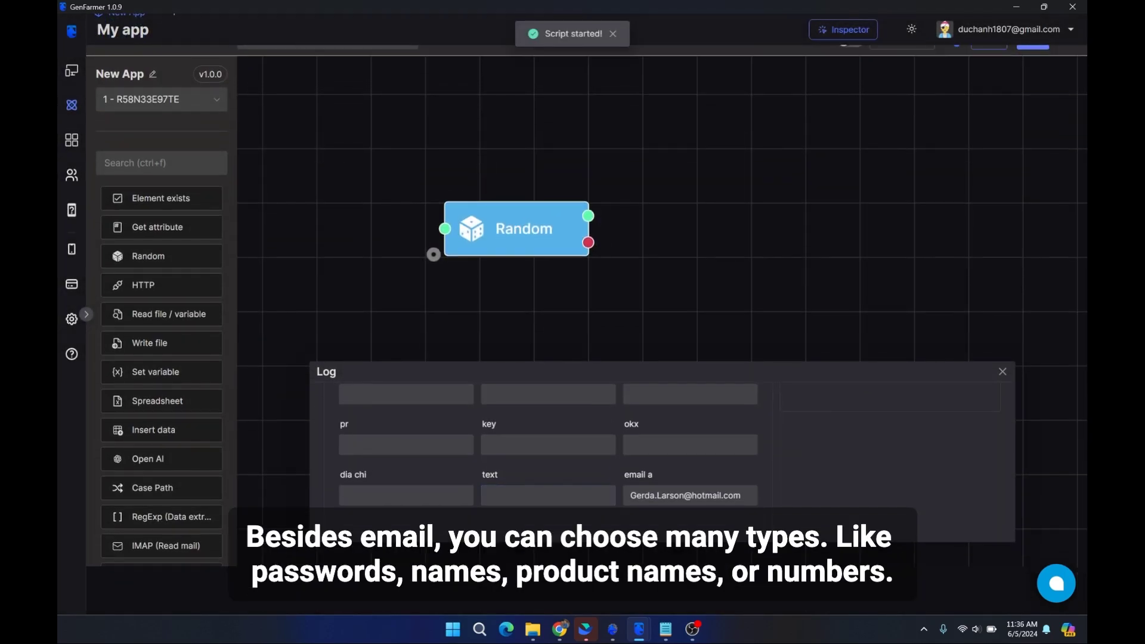
triple_click(690, 496)
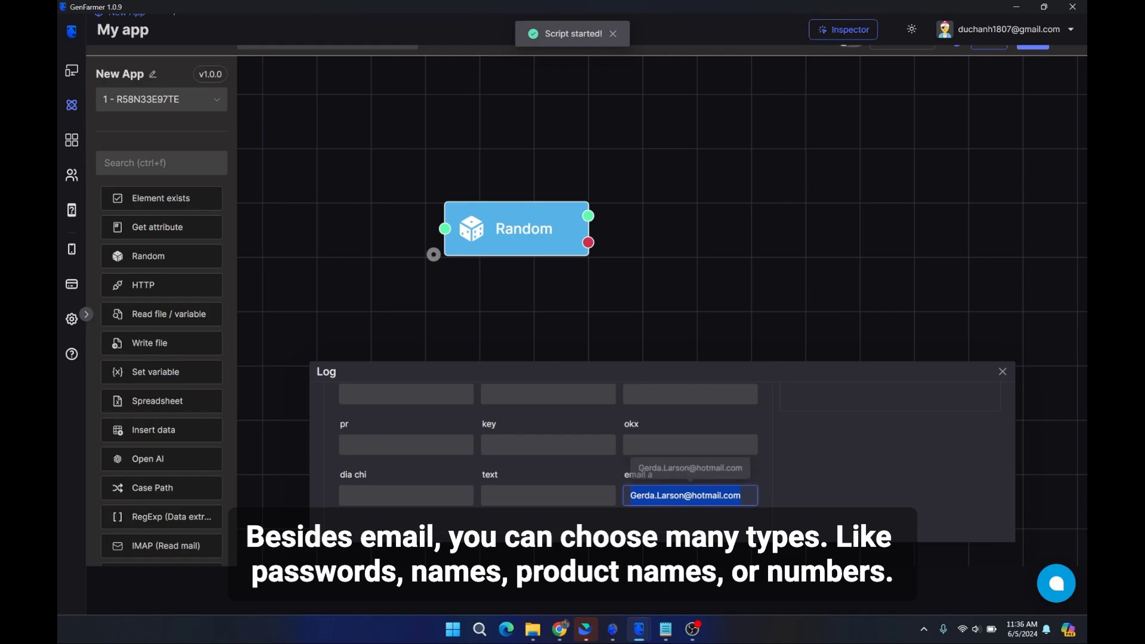
Step: Change the Random node's type to Number with a range from 1 to 8 and close its options
click(519, 232)
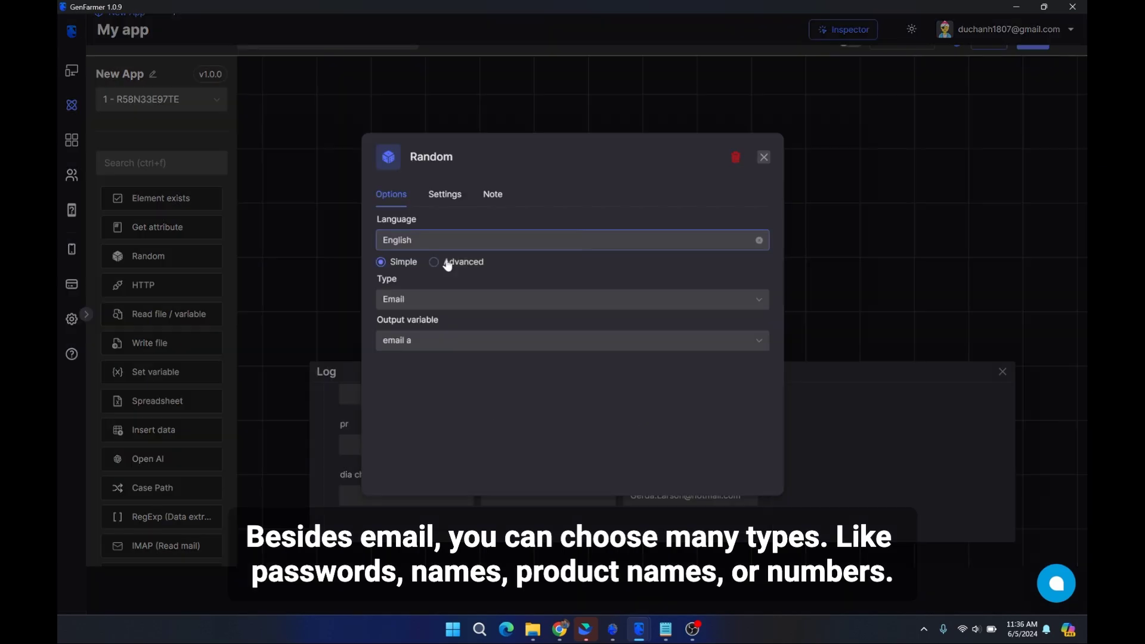
click(413, 298)
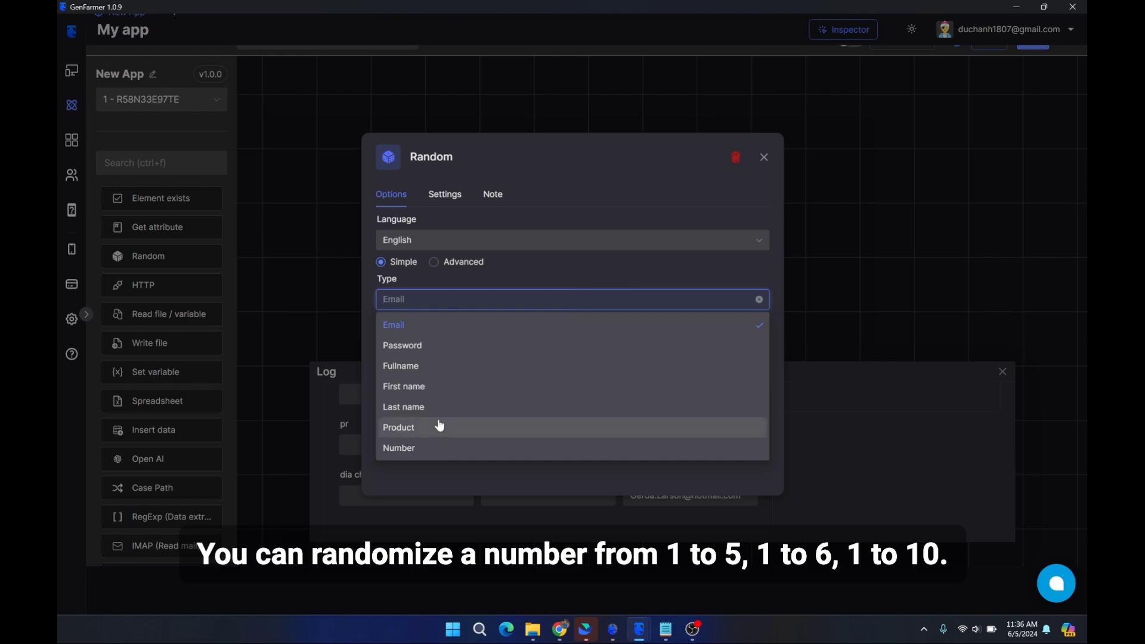
click(437, 447)
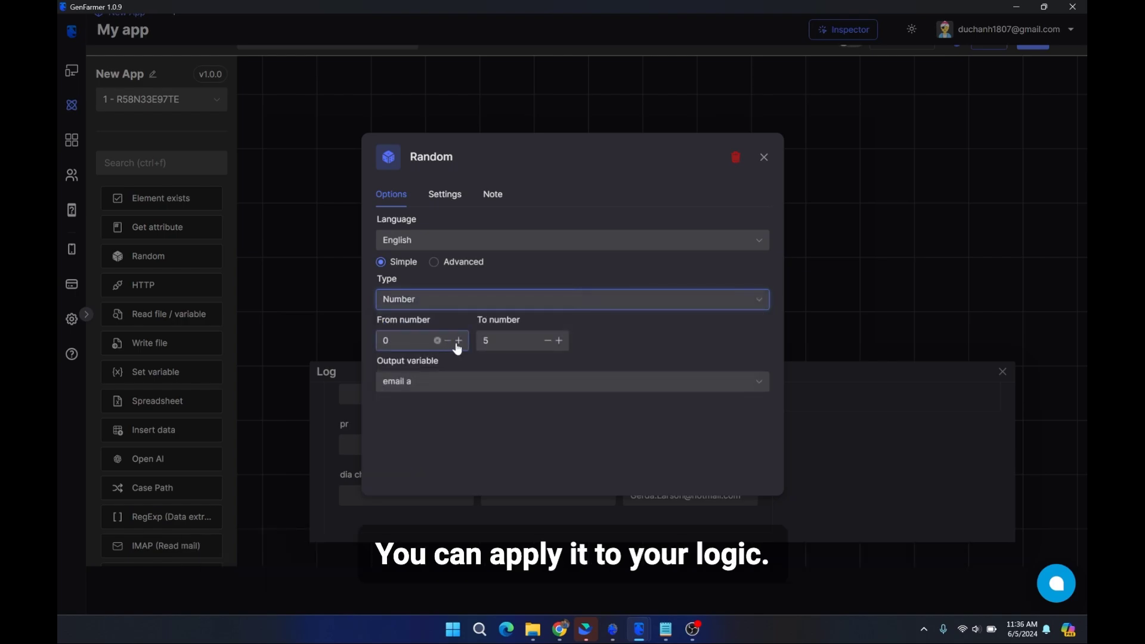
click(458, 343)
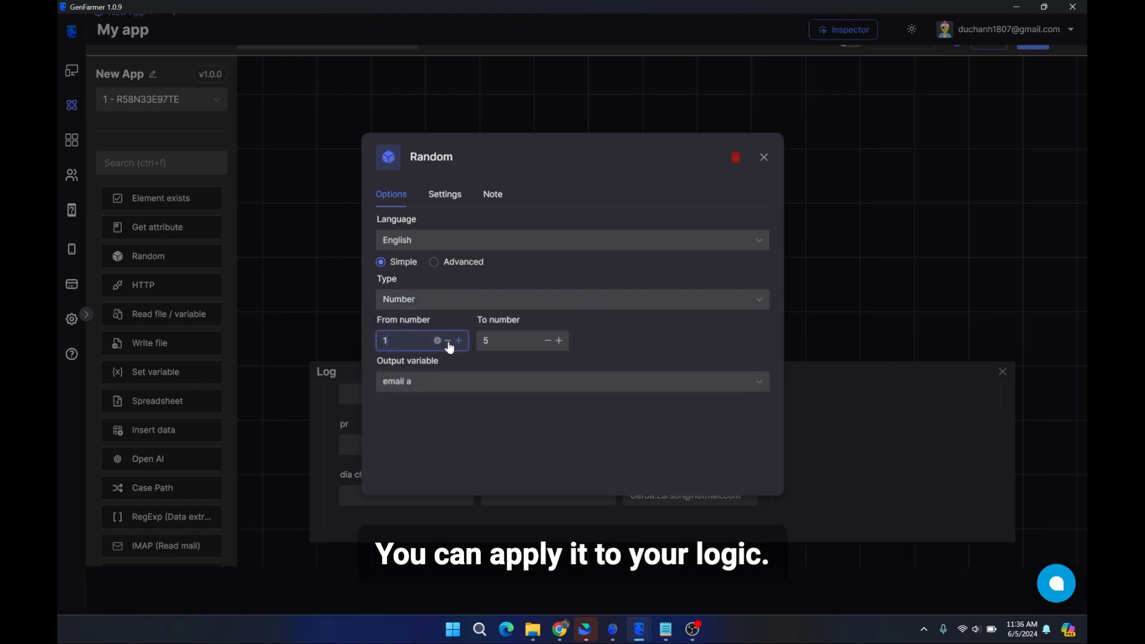
click(559, 342)
click(560, 342)
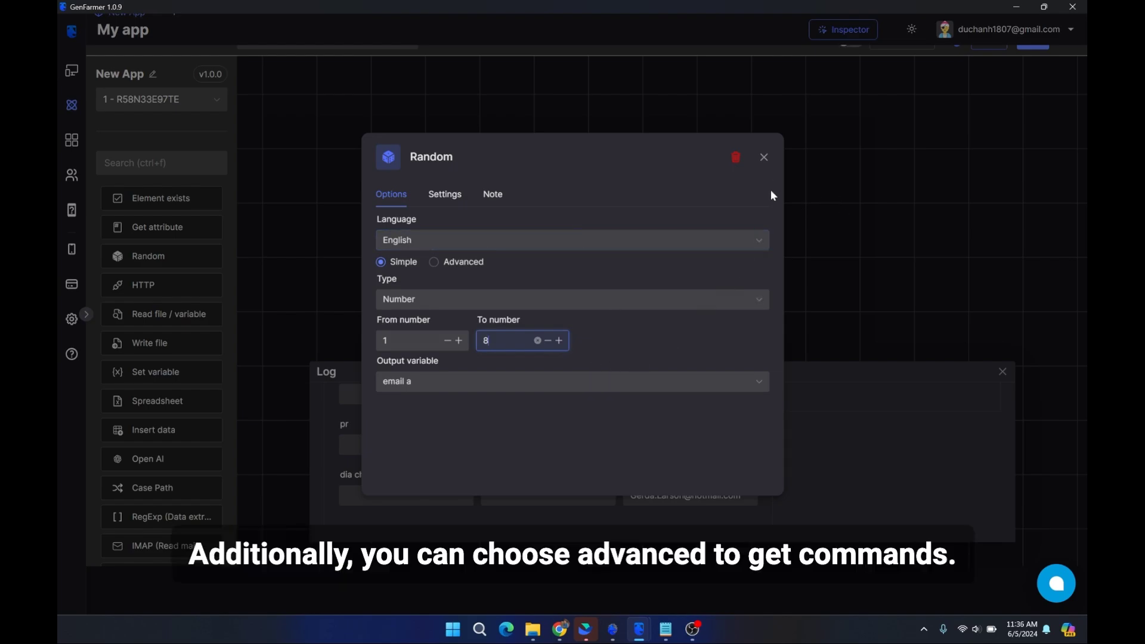
click(763, 158)
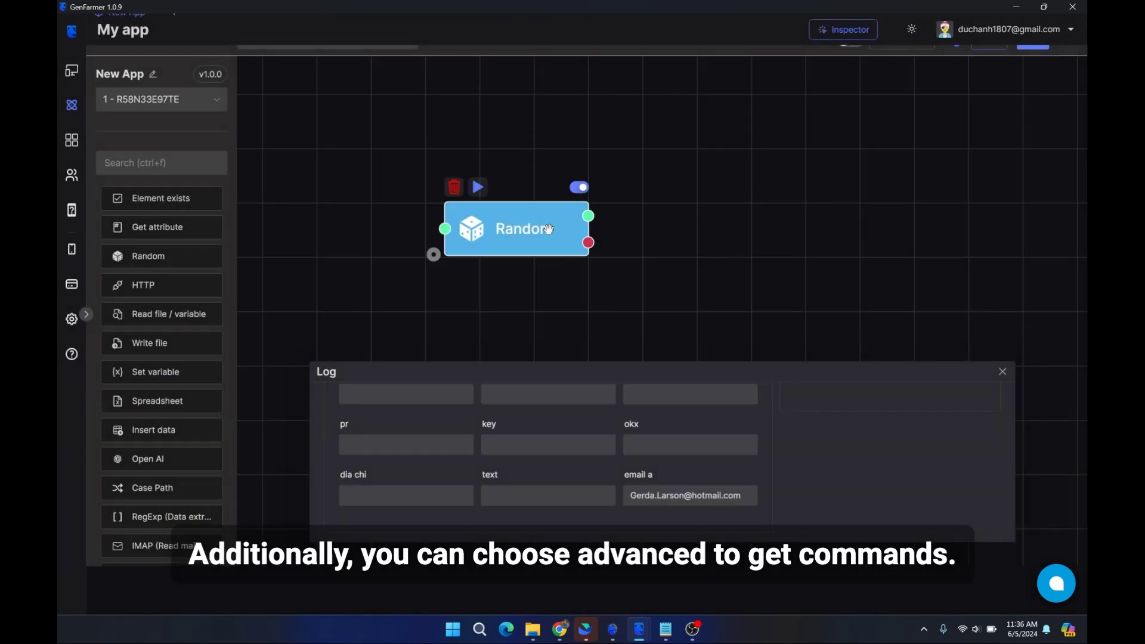
Step: Switch the Random node to Advanced mode and open the linked FakerJS command reference
double_click(537, 232)
click(434, 261)
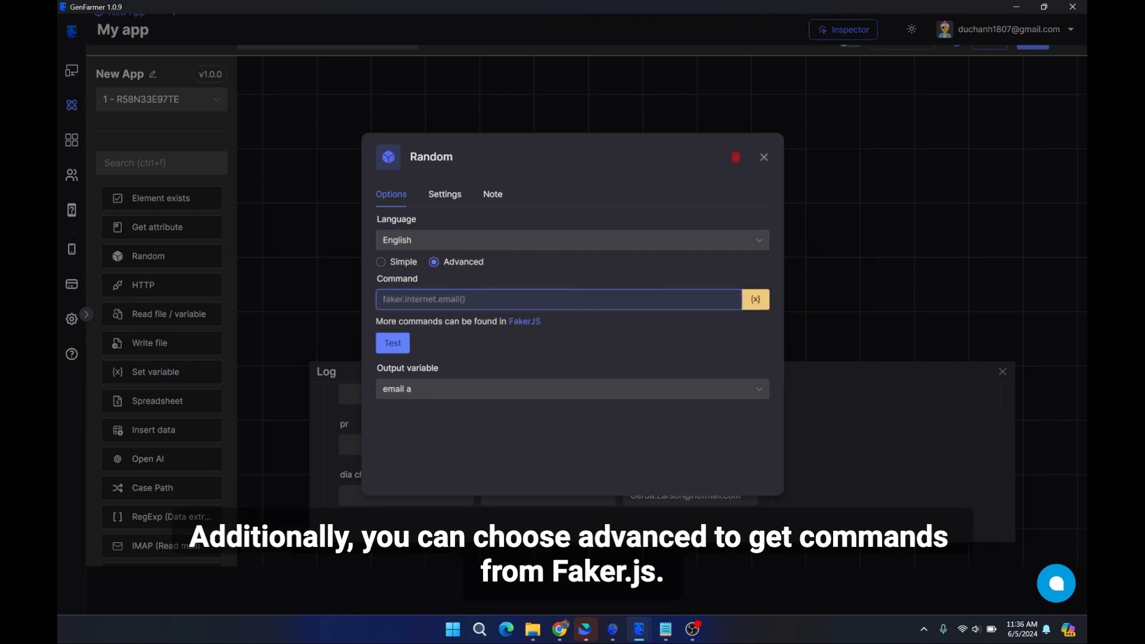
click(528, 323)
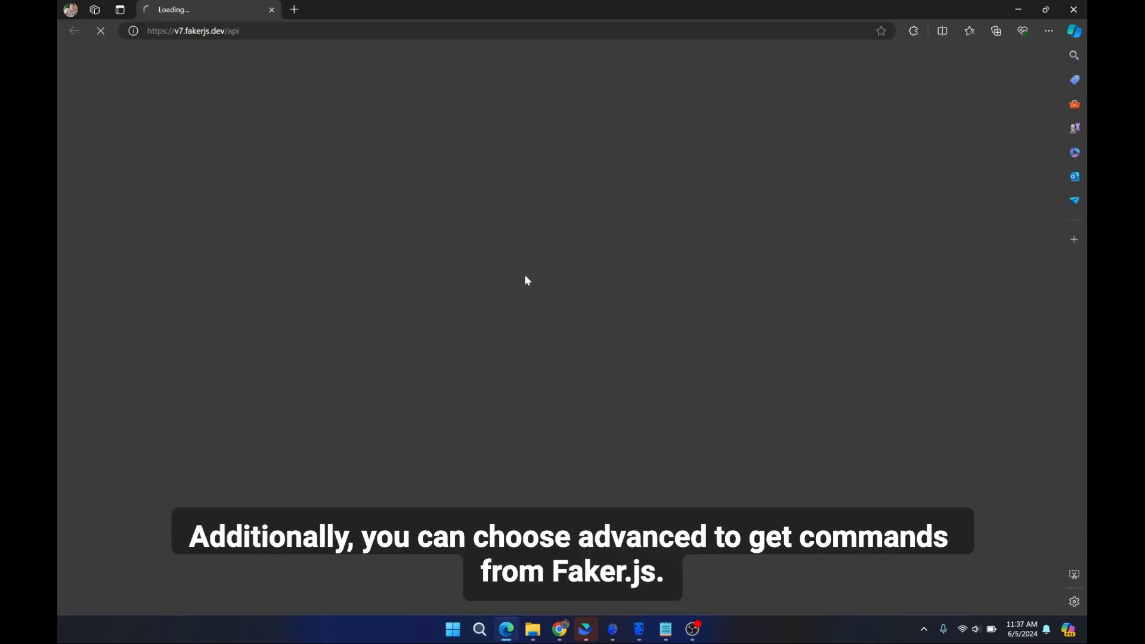
Step: Examine the Faker API reference, including the color human and hwb commands, then return to the Random node and close its options
scroll(501, 264, down, 5)
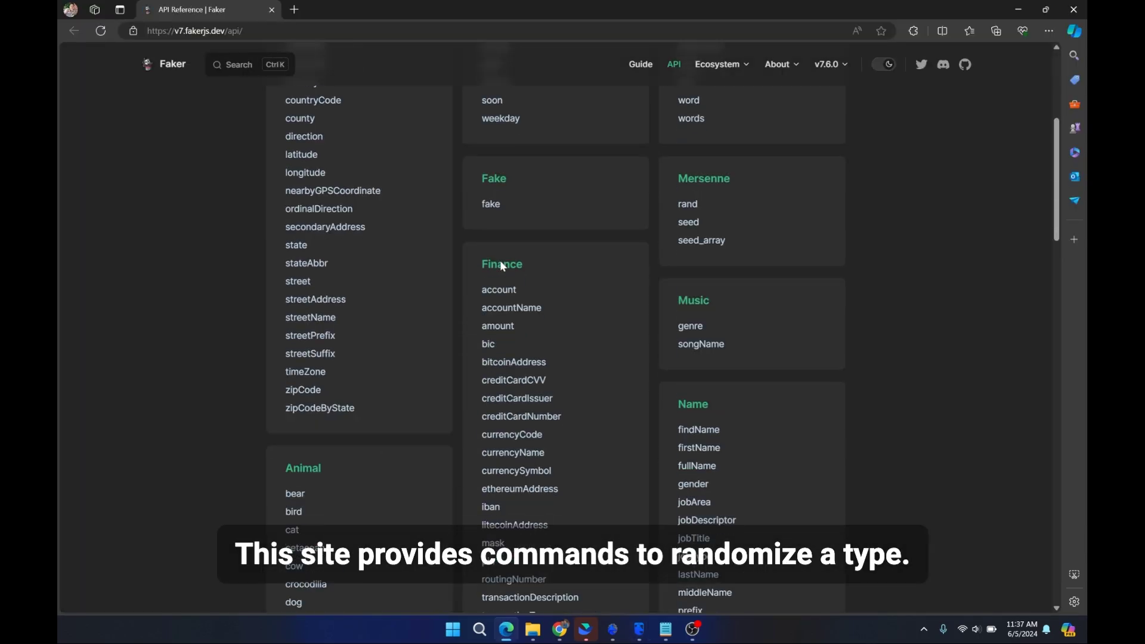
scroll(454, 358, down, 8)
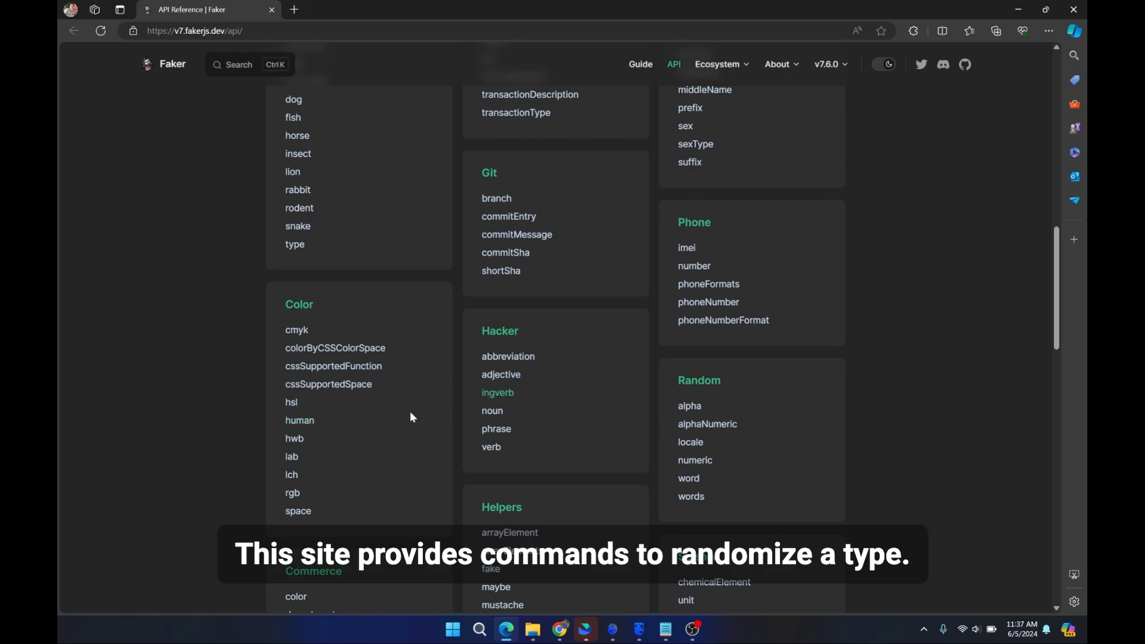
click(299, 421)
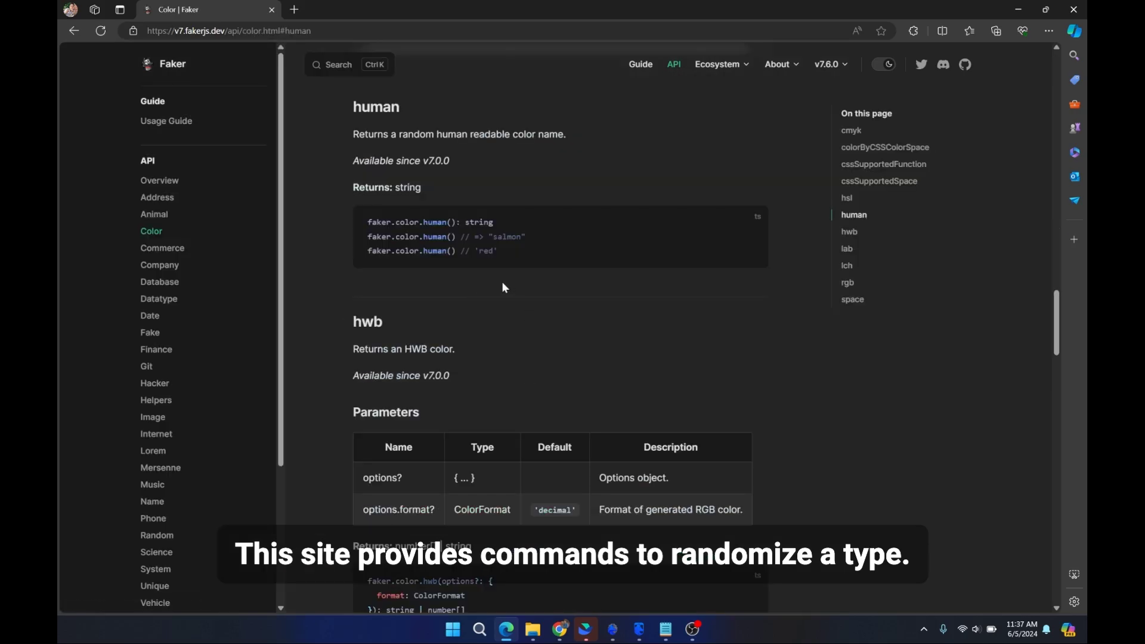
scroll(477, 272, down, 2)
scroll(469, 270, up, 3)
scroll(460, 352, down, 4)
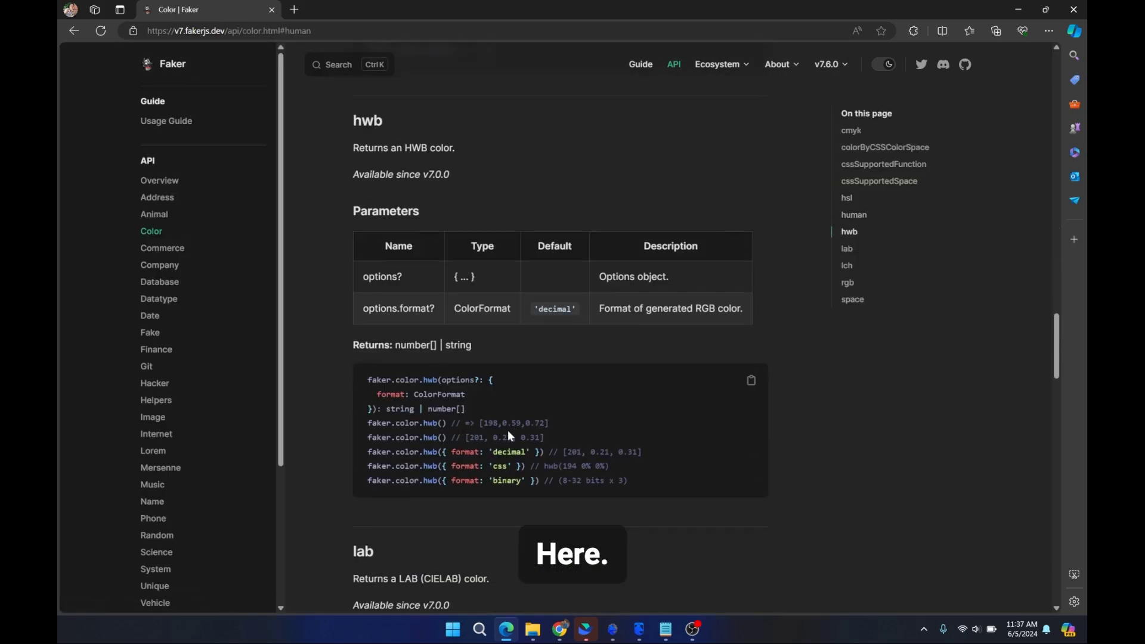
click(1018, 9)
click(537, 299)
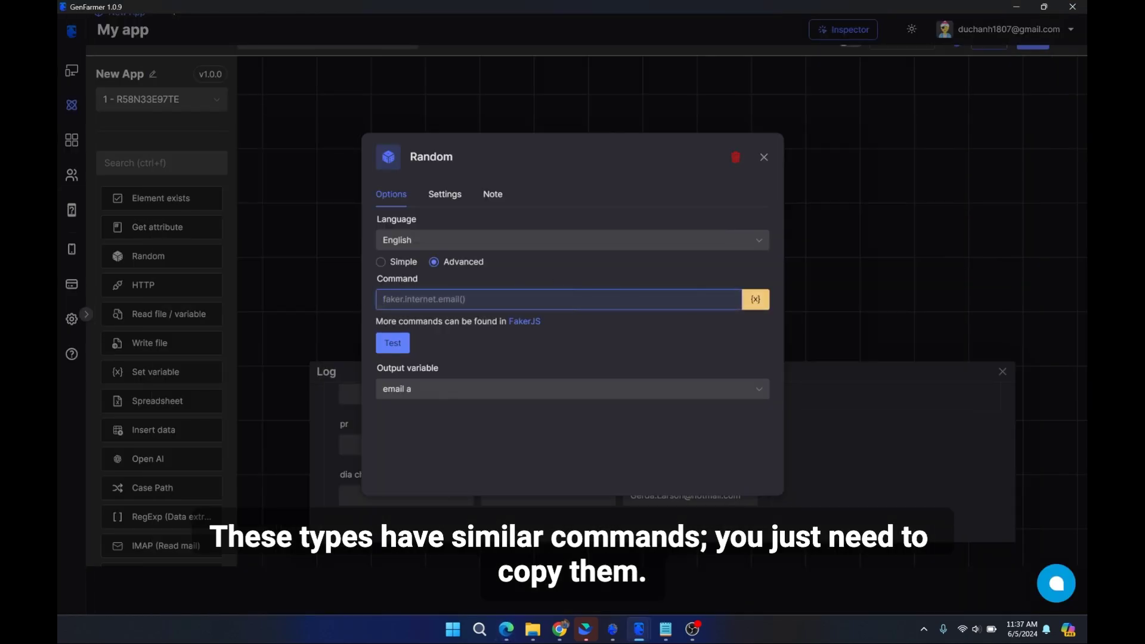
click(763, 159)
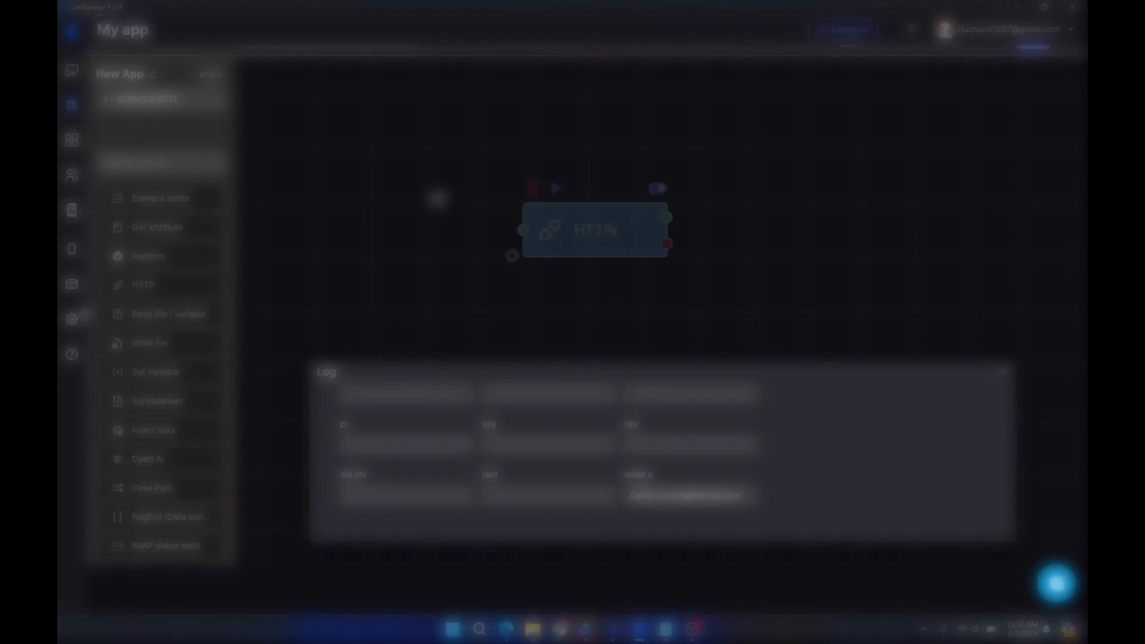
Step: Replace the Random node with an HTTP node on the canvas and open its options
drag(588, 230, 581, 232)
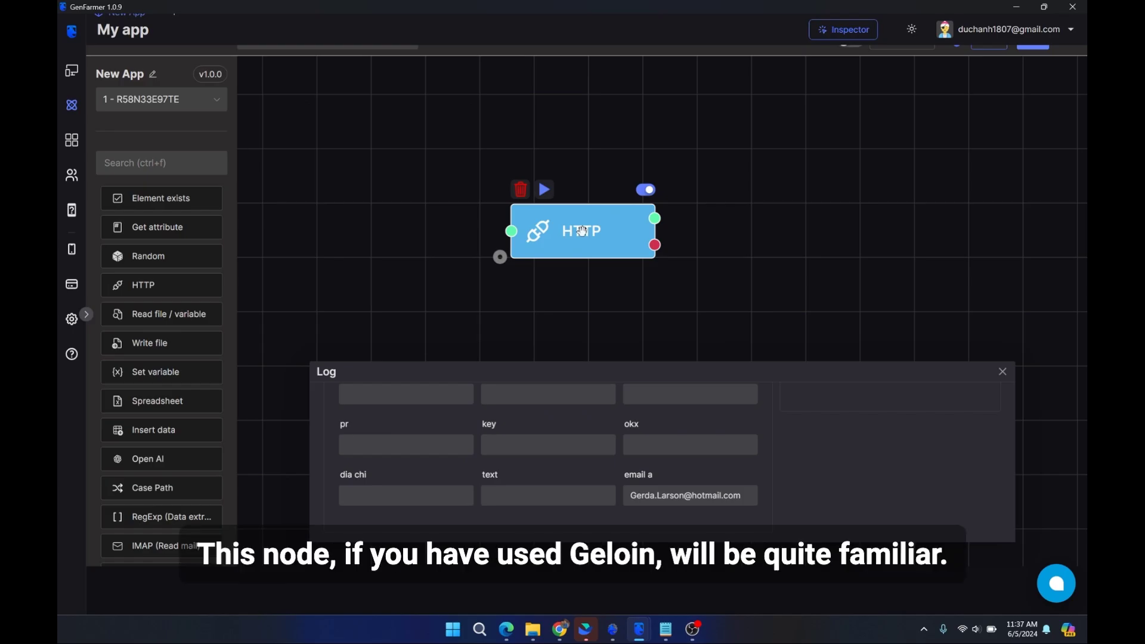
drag(581, 231, 563, 234)
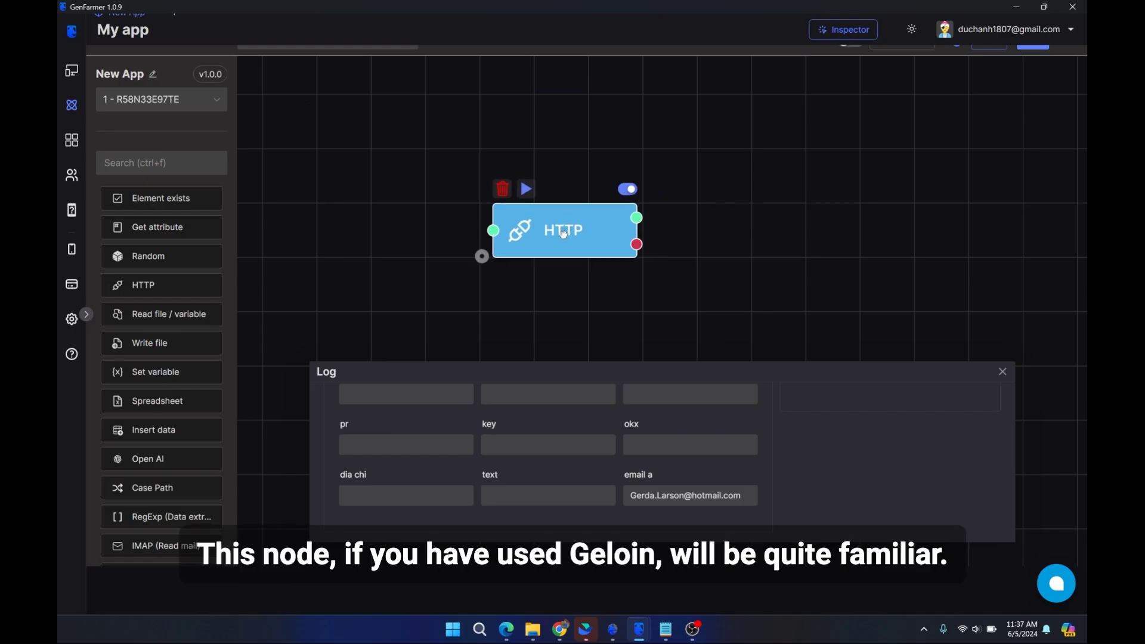
double_click(565, 234)
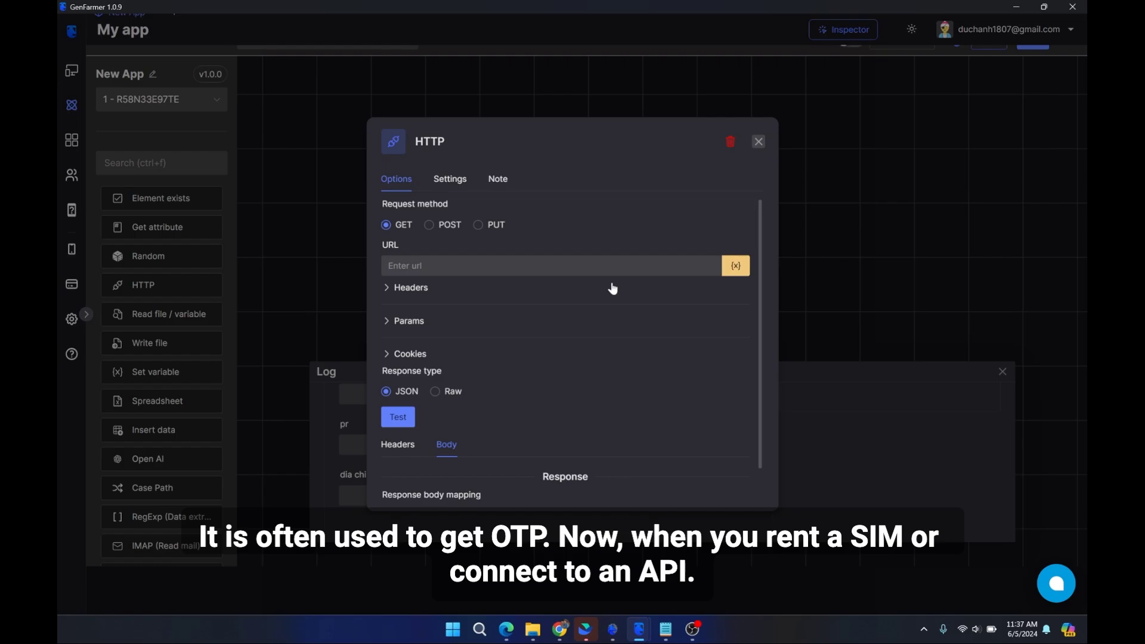
Step: Switch to Chrome and examine the ViOTP API documentation on account lookup, the network list and the service list in section 2
click(560, 629)
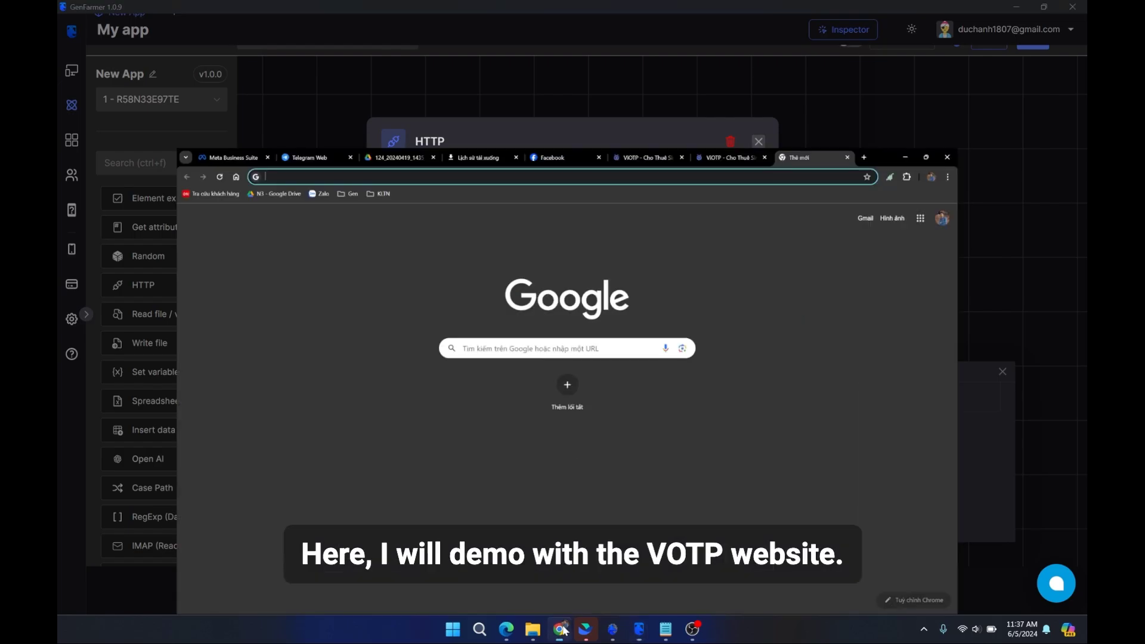
click(792, 8)
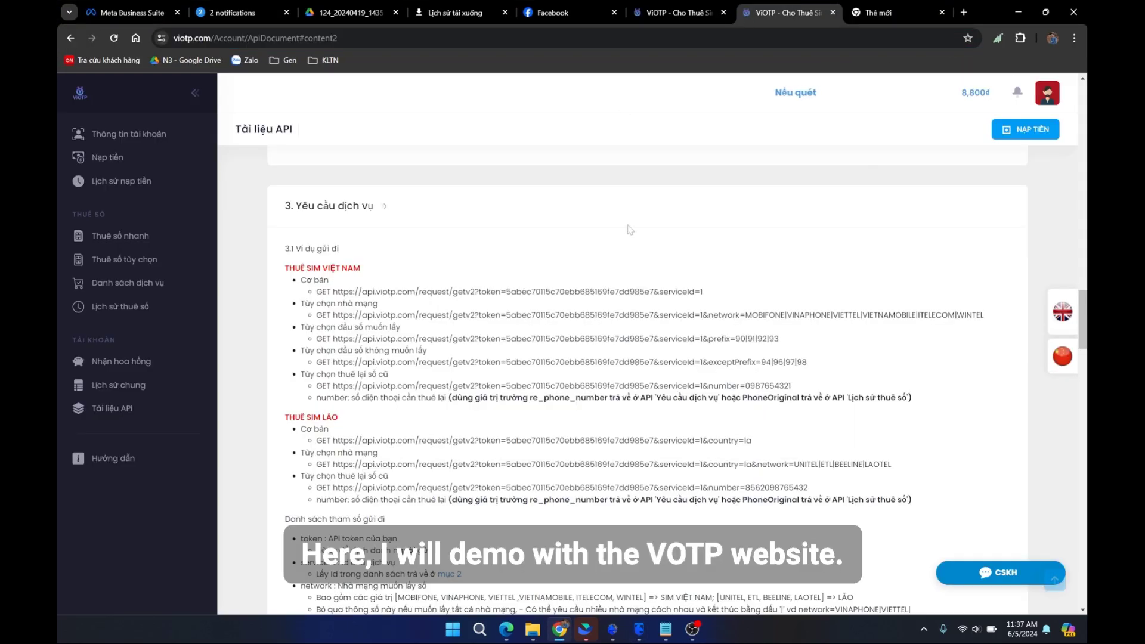
scroll(629, 230, up, 20)
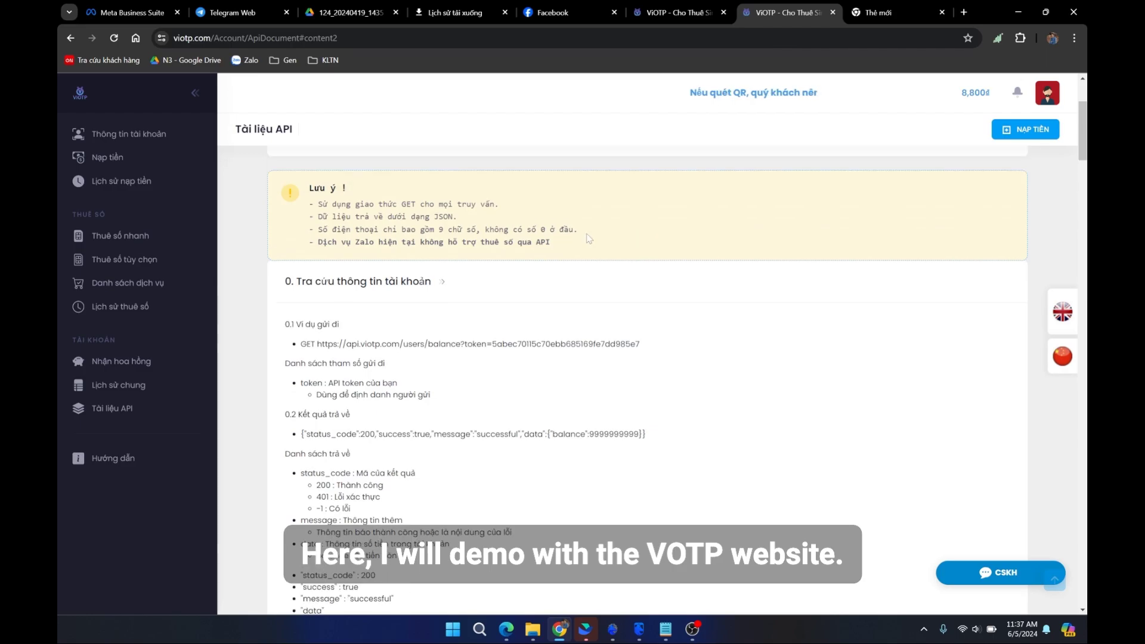
scroll(588, 239, up, 3)
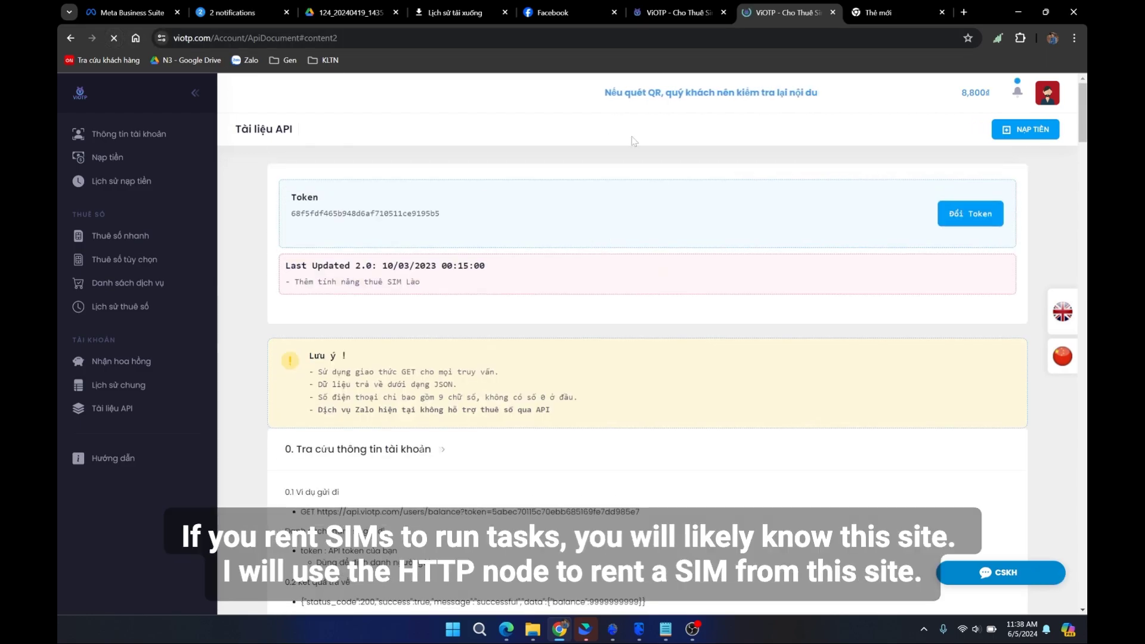
scroll(683, 239, down, 3)
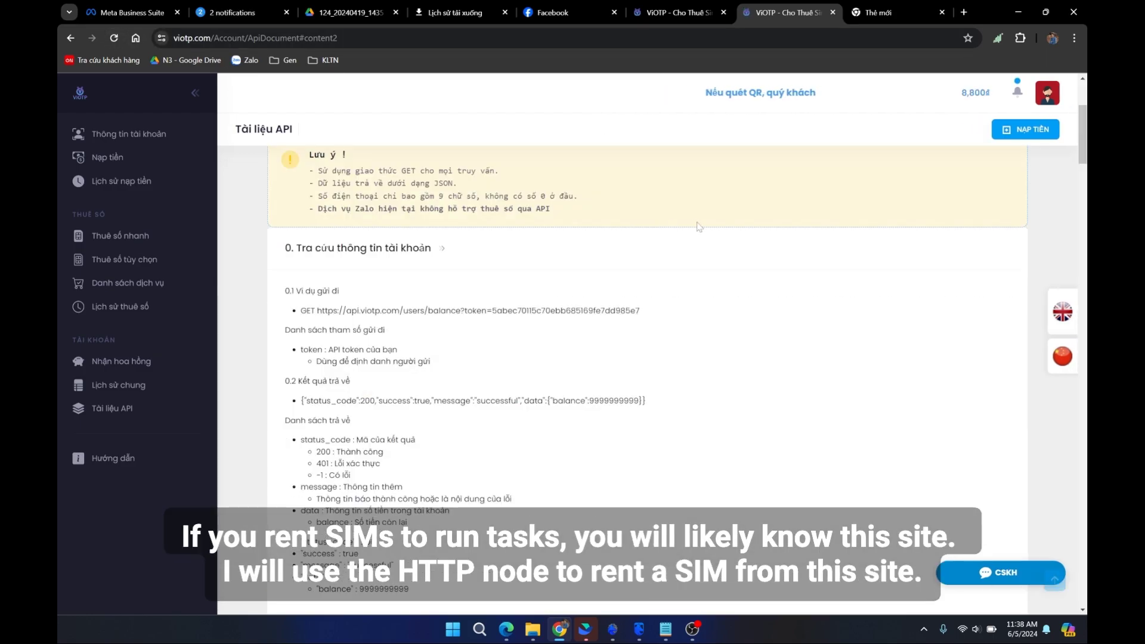
scroll(699, 227, down, 8)
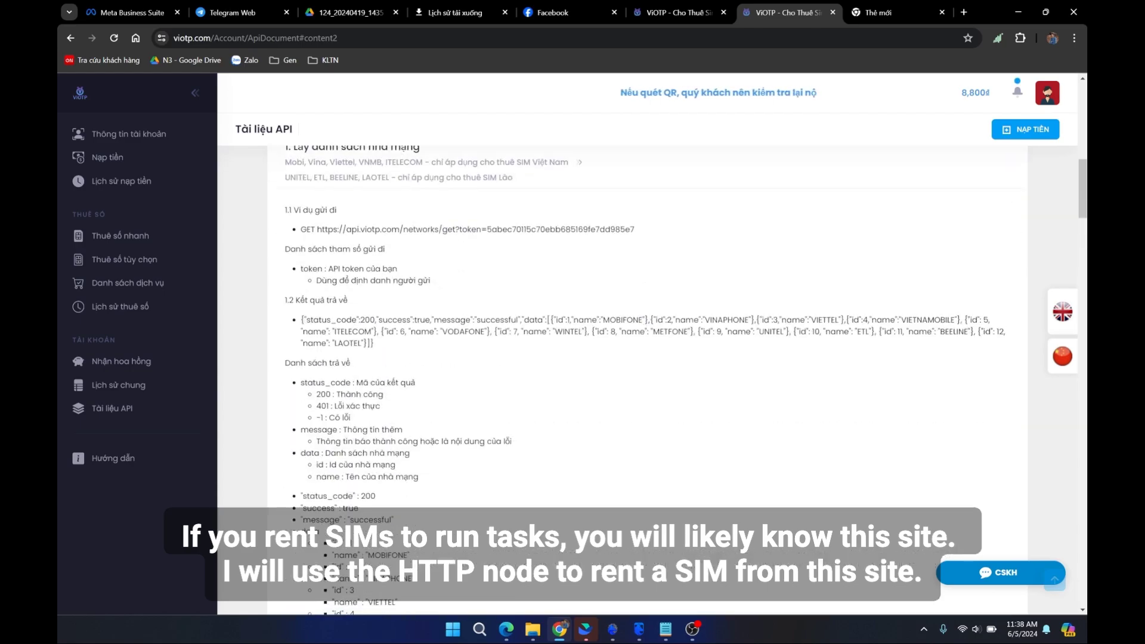
scroll(566, 422, down, 8)
scroll(565, 422, up, 2)
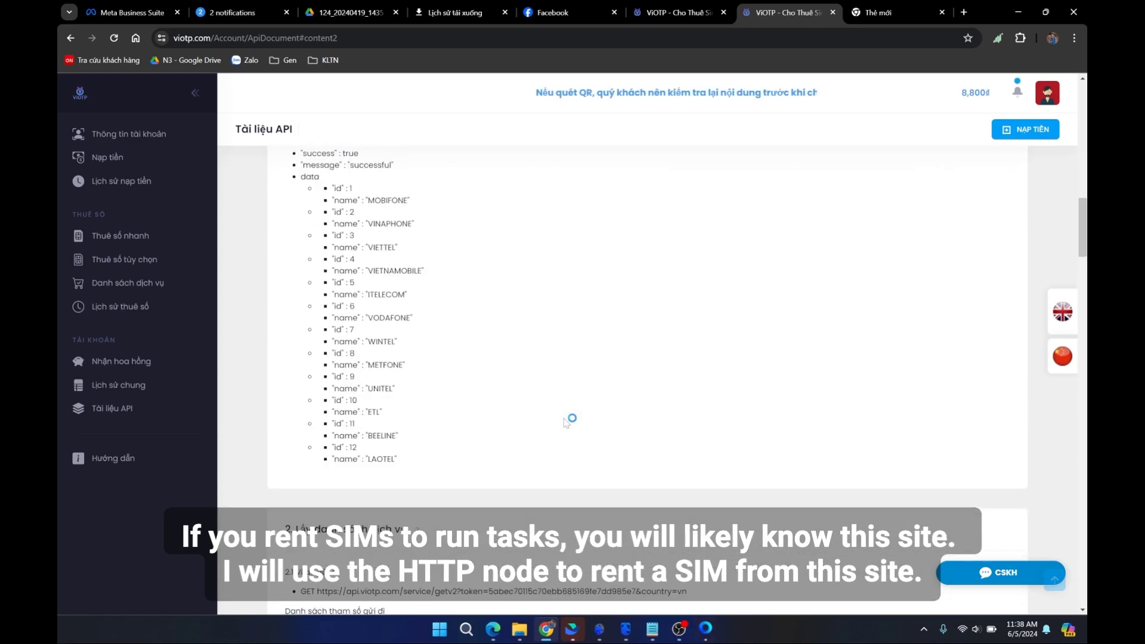
scroll(684, 462, up, 9)
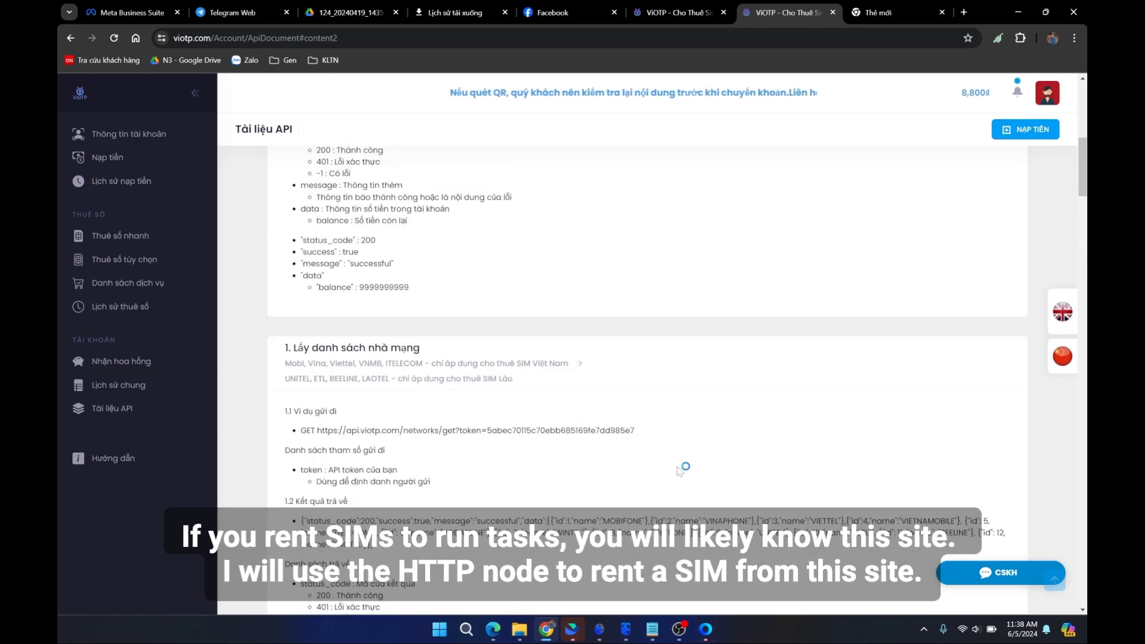
scroll(511, 332, down, 4)
scroll(507, 331, up, 4)
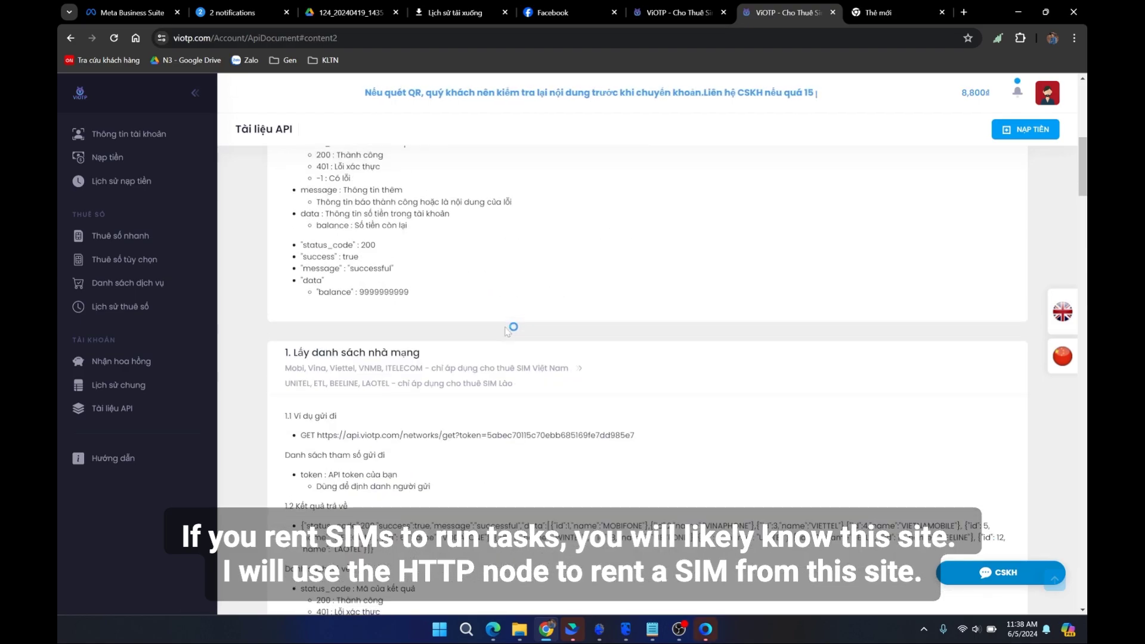
scroll(506, 331, up, 6)
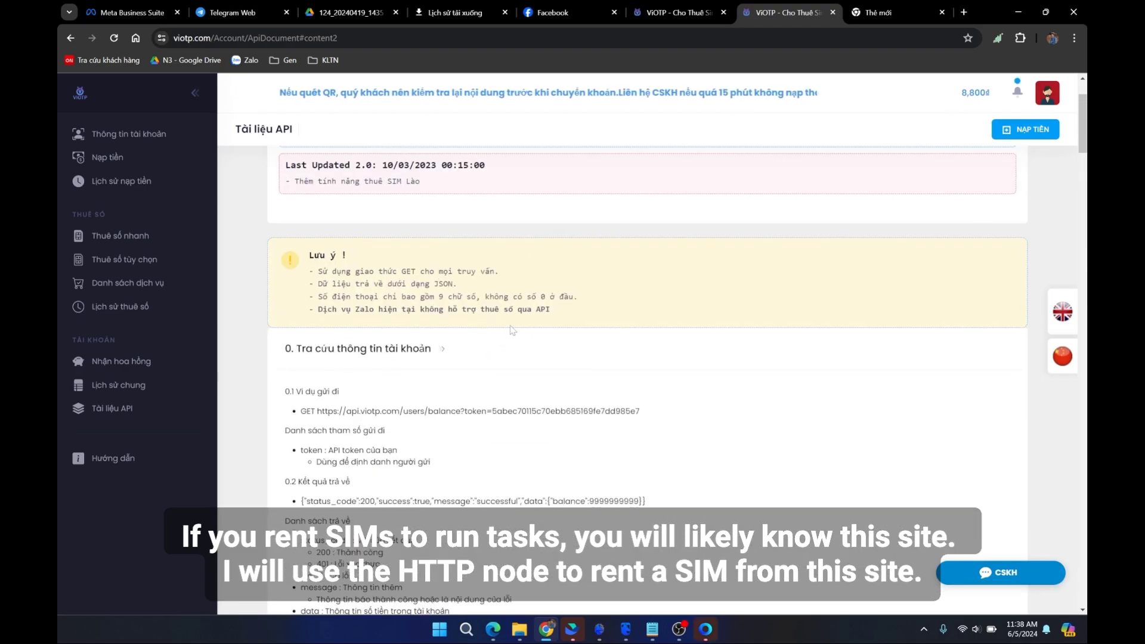
scroll(511, 329, down, 3)
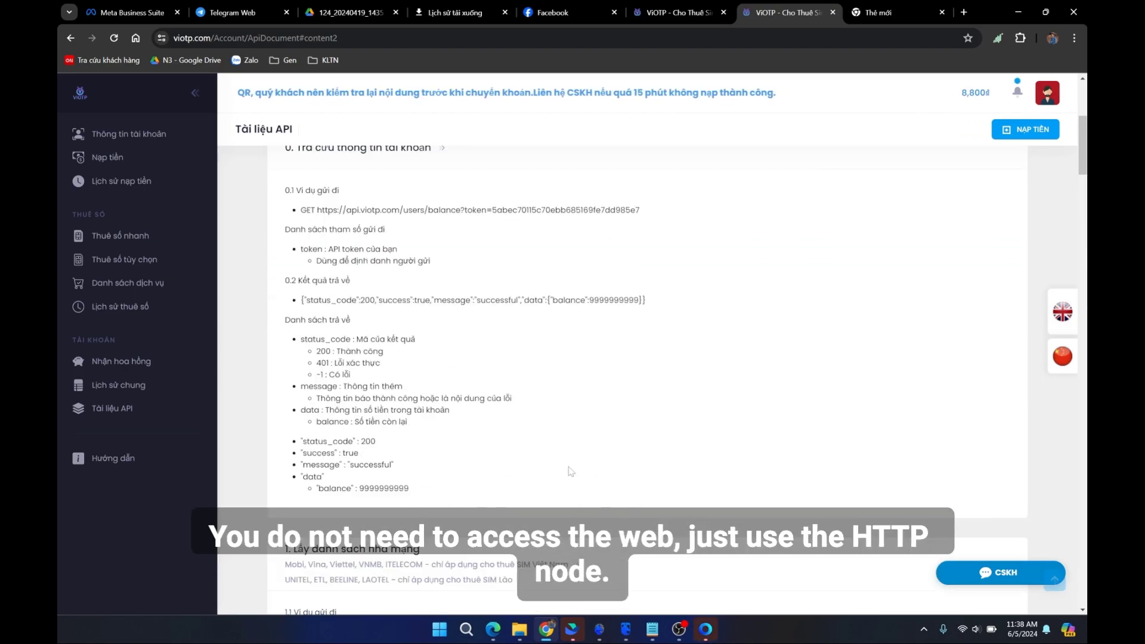
scroll(571, 471, up, 3)
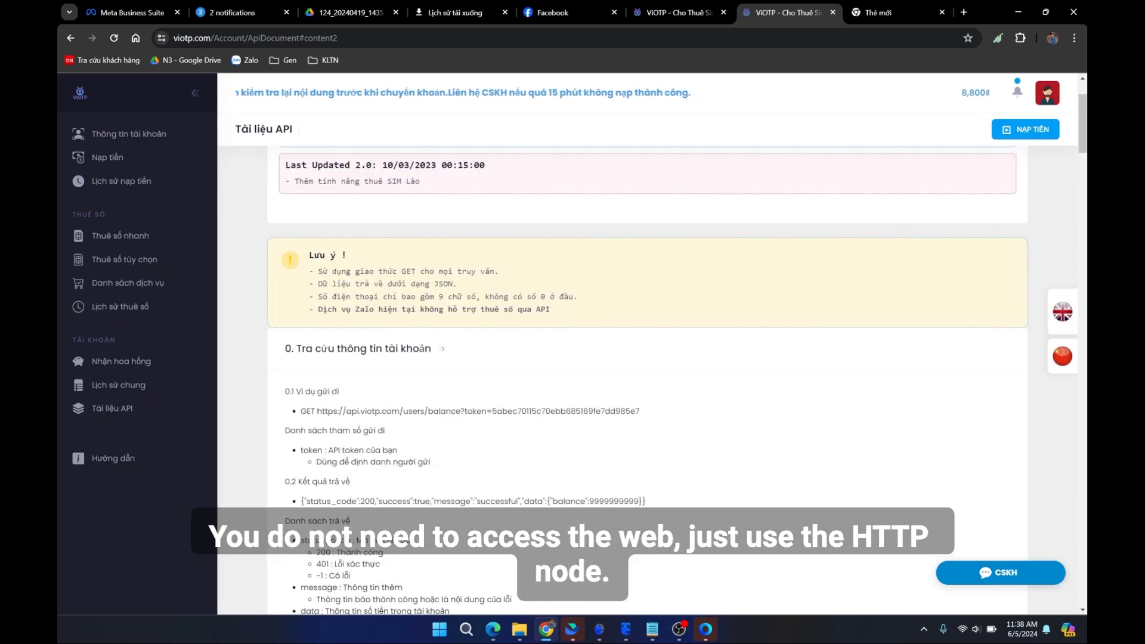
scroll(512, 368, down, 2)
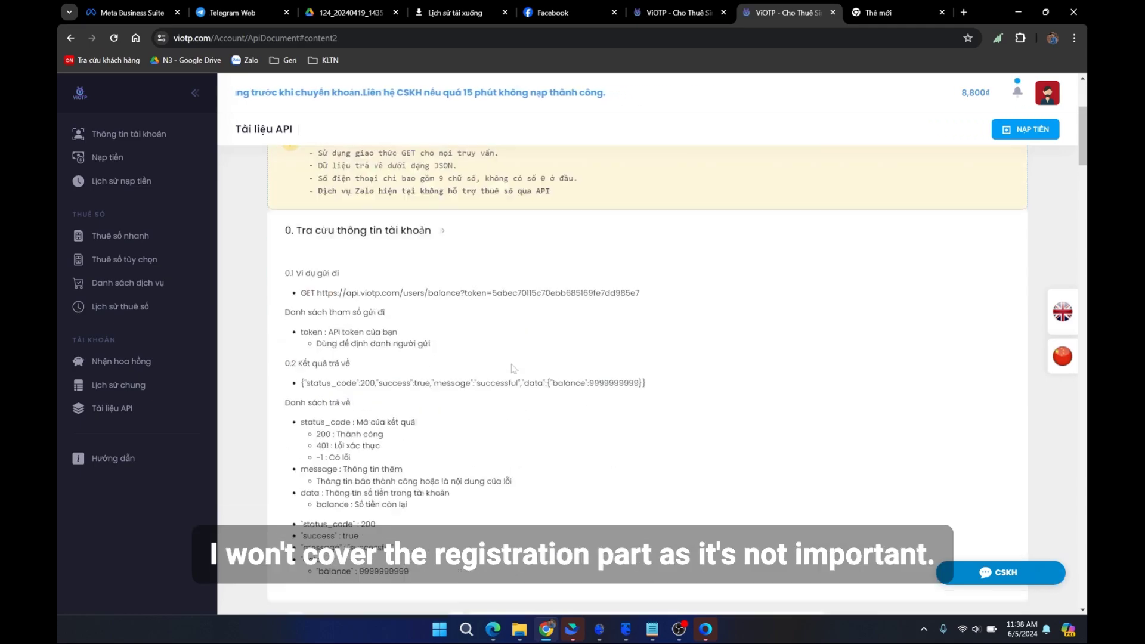
scroll(512, 368, down, 10)
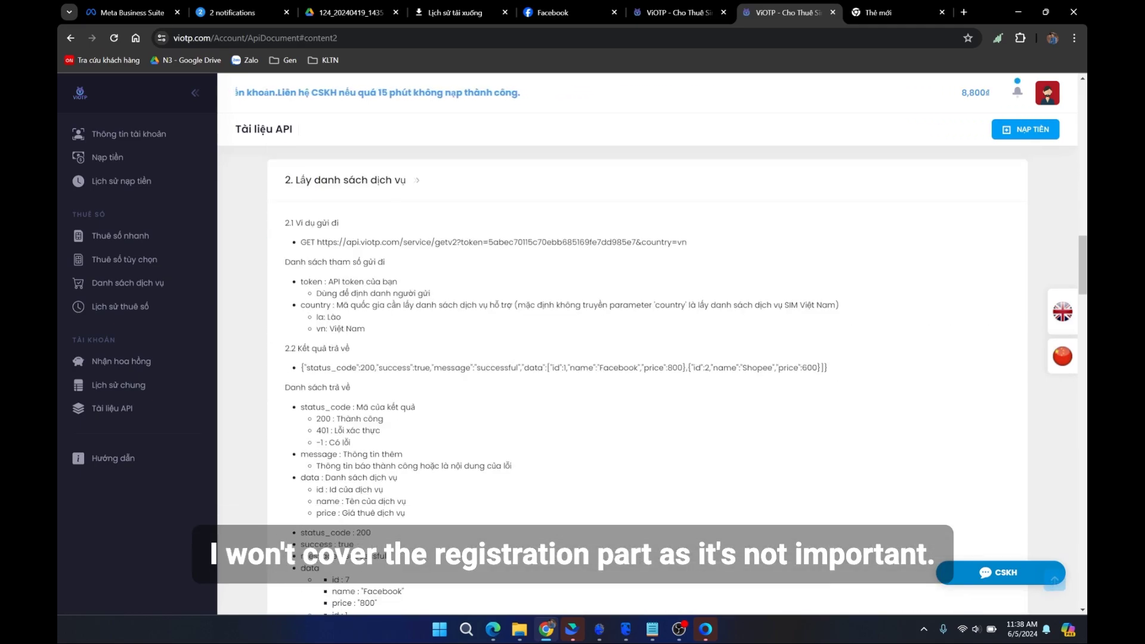
drag(408, 180, 284, 180)
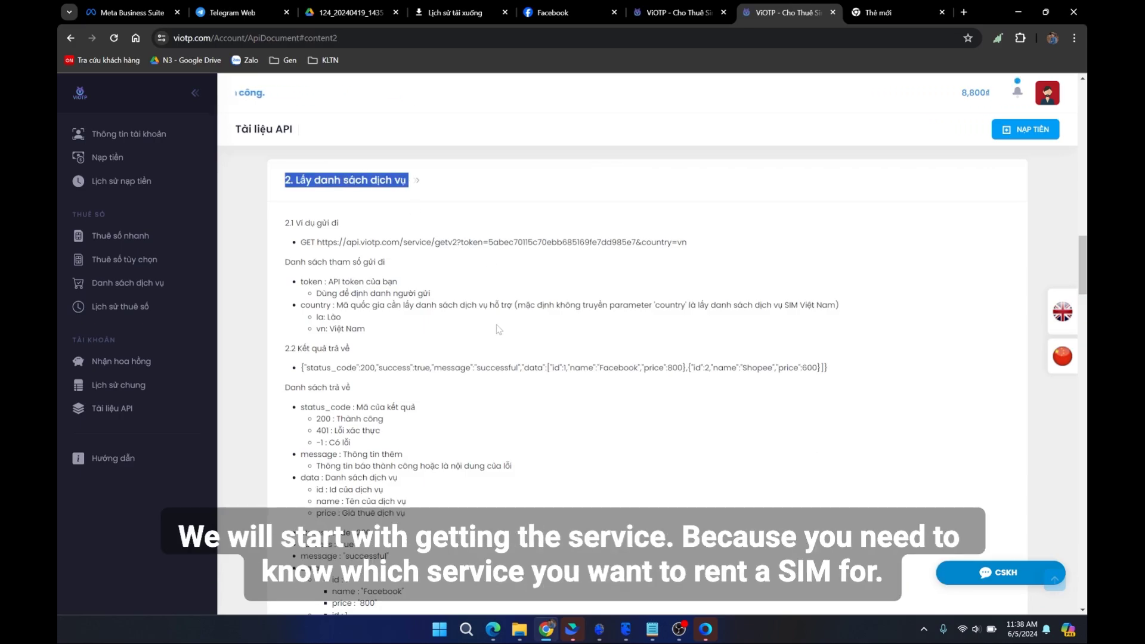
Step: Read the notes near the start of the API documentation about the GET protocol and the JSON data format
scroll(388, 347, up, 15)
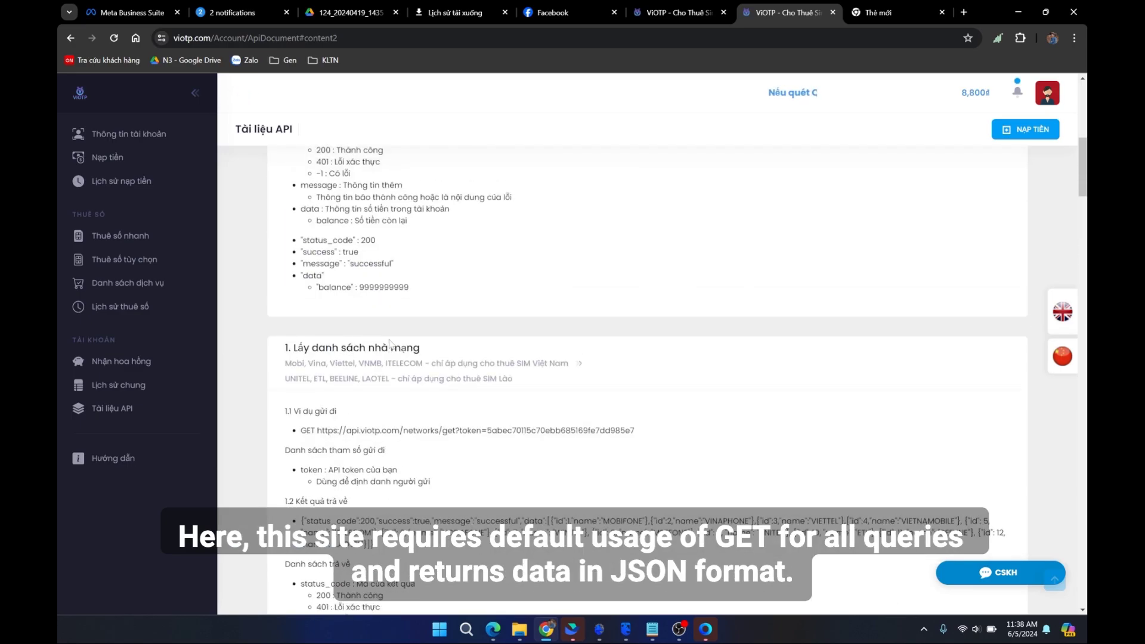
click(375, 372)
drag(361, 372, 425, 384)
click(384, 389)
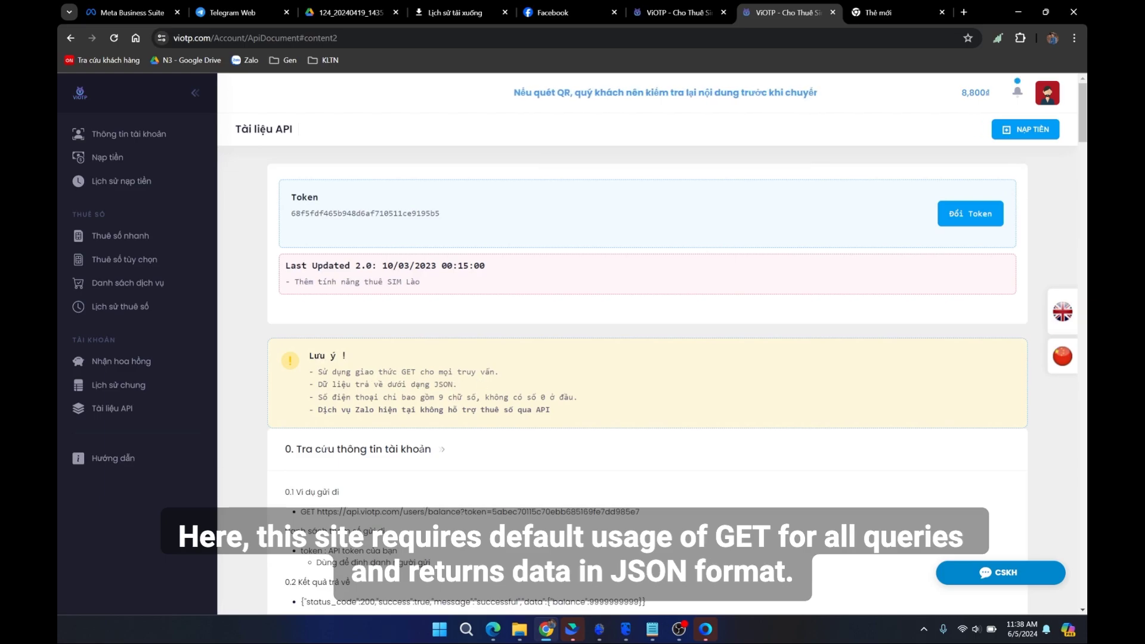
triple_click(481, 383)
Step: Return to the HTTP node in GenFarmer, preview the POST request method and set the method back to GET
click(624, 632)
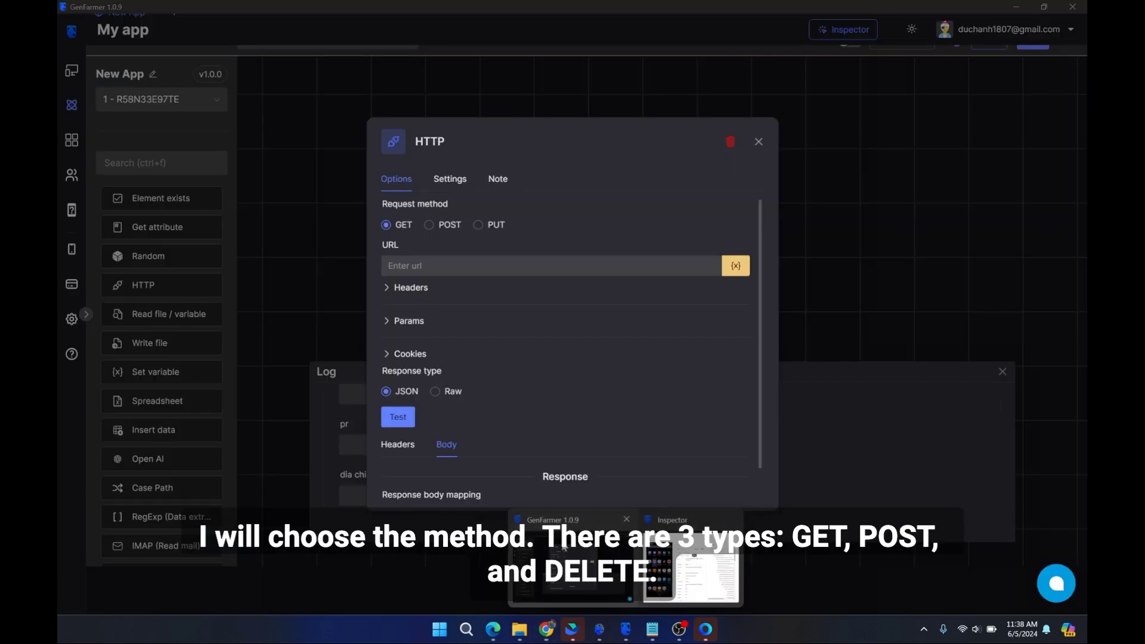
click(563, 546)
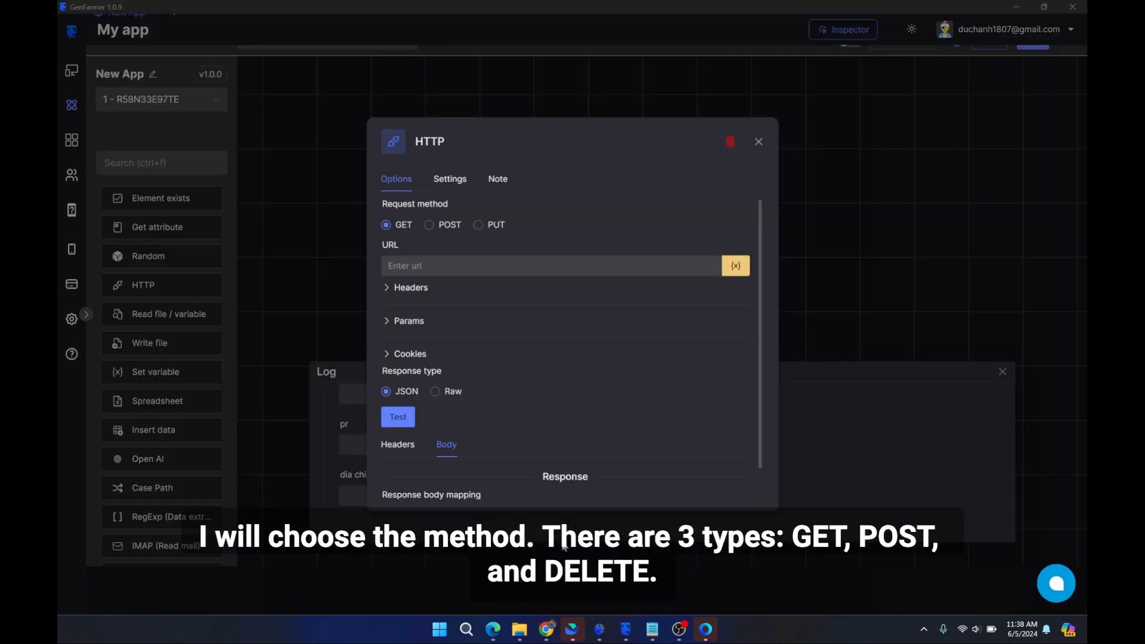
click(446, 226)
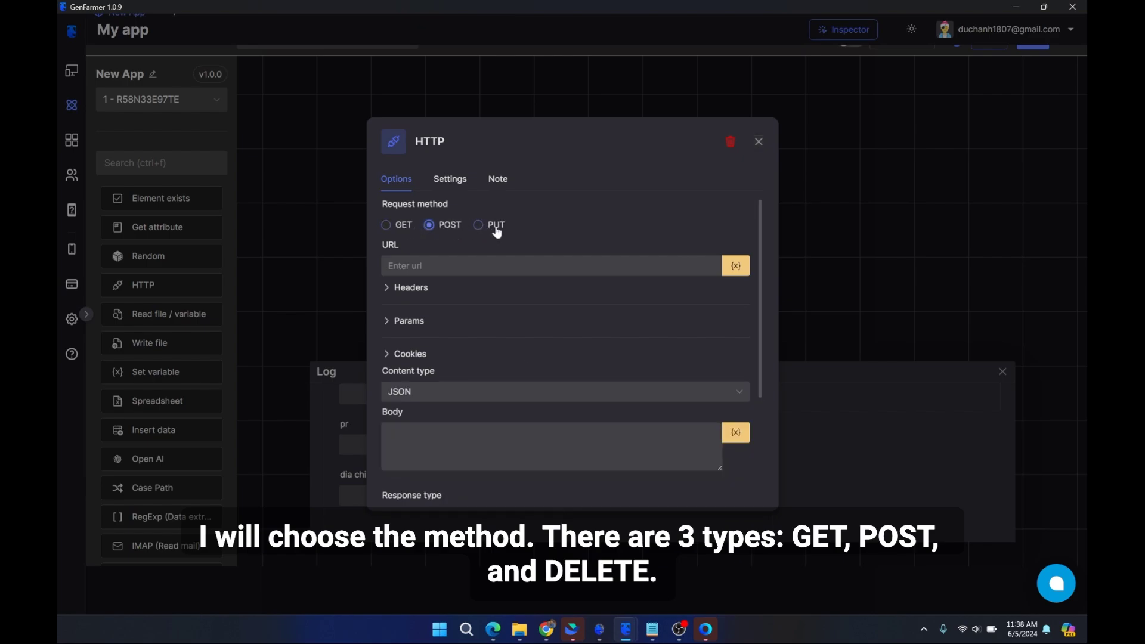
click(408, 229)
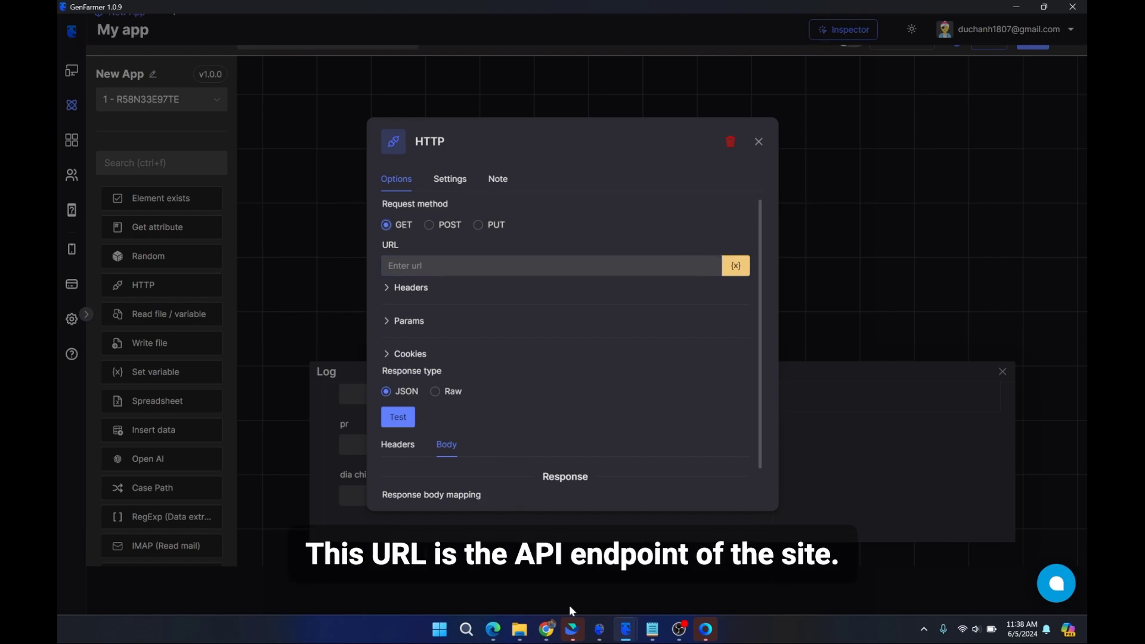
Step: Copy the service-list request URL with its sample token from section 2.1 of the ViOTP documentation into the HTTP node's URL
click(547, 629)
scroll(522, 425, down, 3)
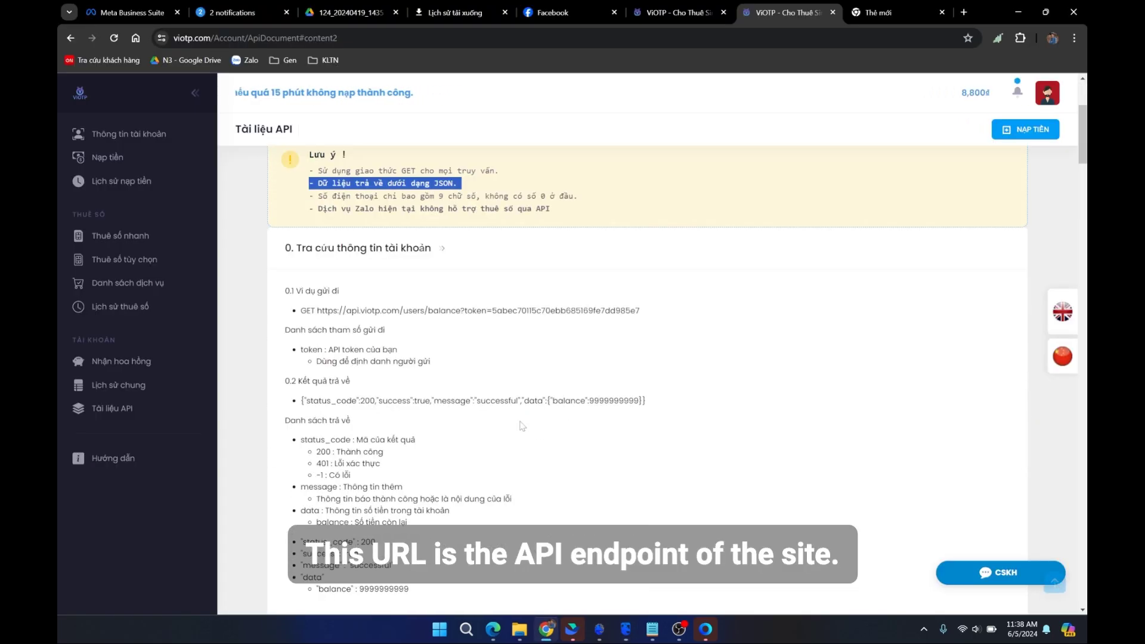
scroll(522, 425, down, 9)
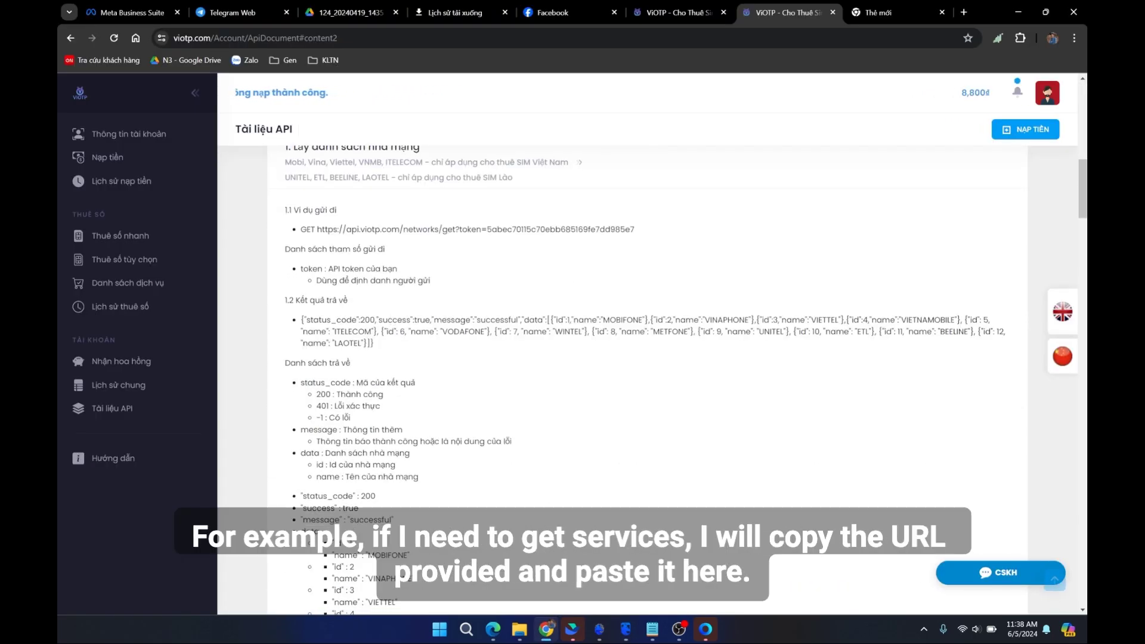
scroll(523, 426, down, 10)
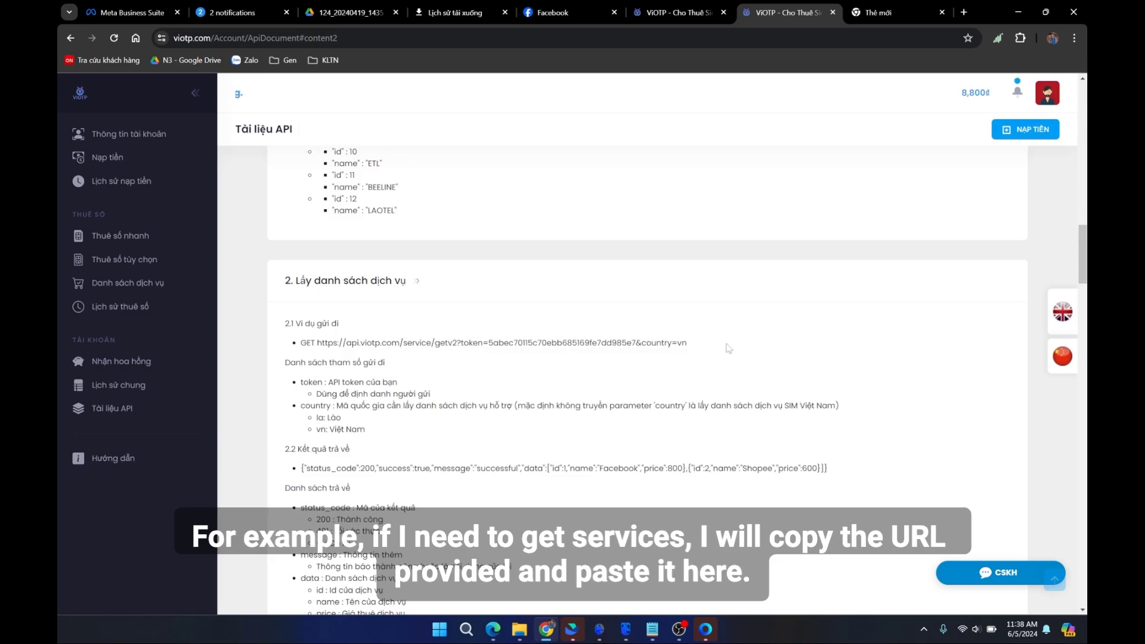
triple_click(657, 344)
click(685, 344)
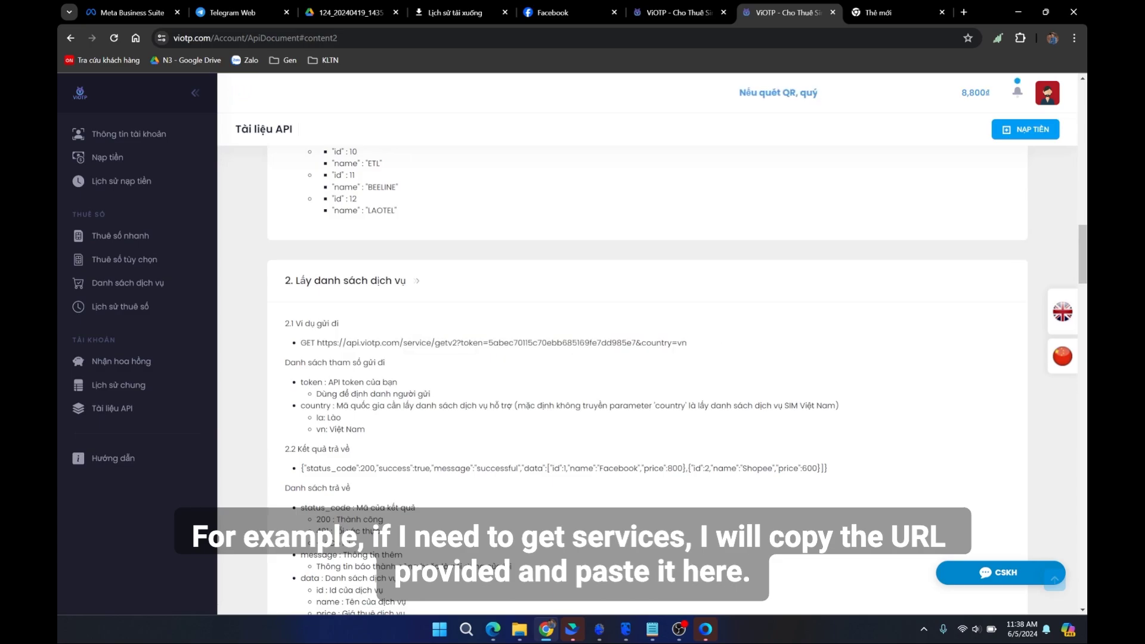
drag(317, 343, 686, 343)
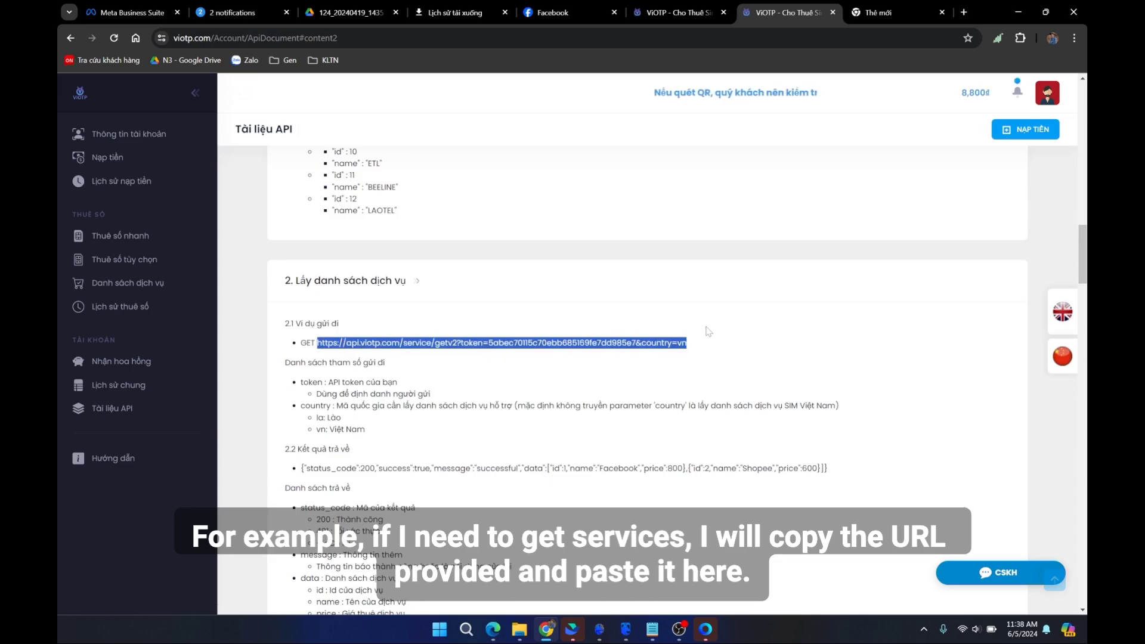
key(alt+Tab)
click(554, 266)
key(ctrl+v)
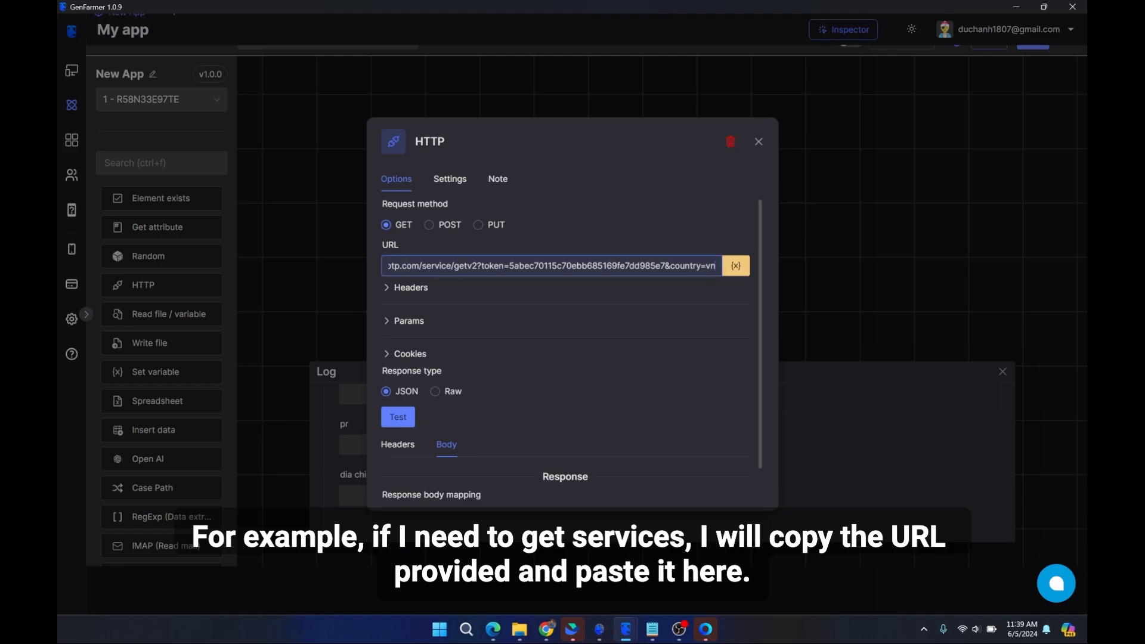
Step: Replace the sample token in the HTTP node's URL with the account's own API token from the ViOTP page
double_click(519, 266)
click(522, 267)
key(alt+Tab)
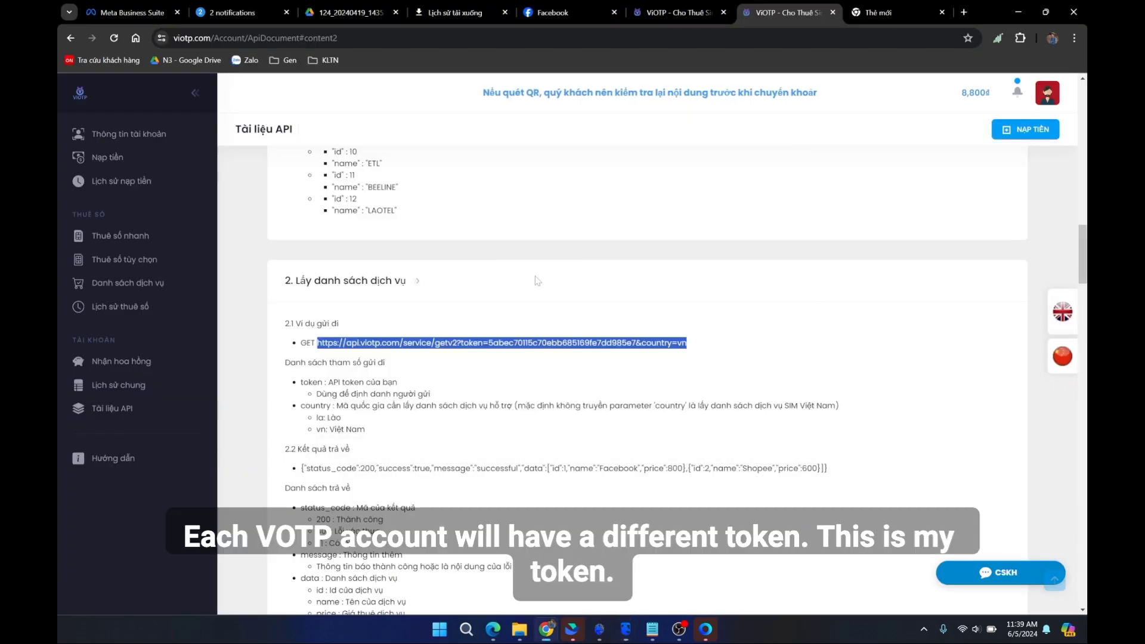
scroll(597, 314, up, 6)
scroll(597, 314, up, 5)
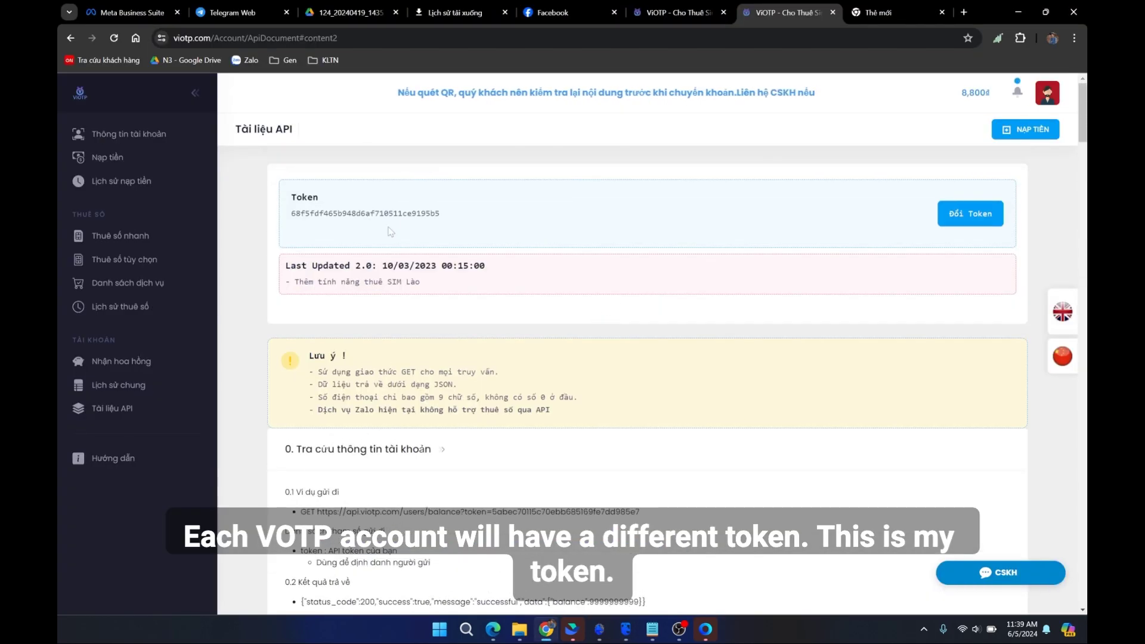
key(alt+Tab)
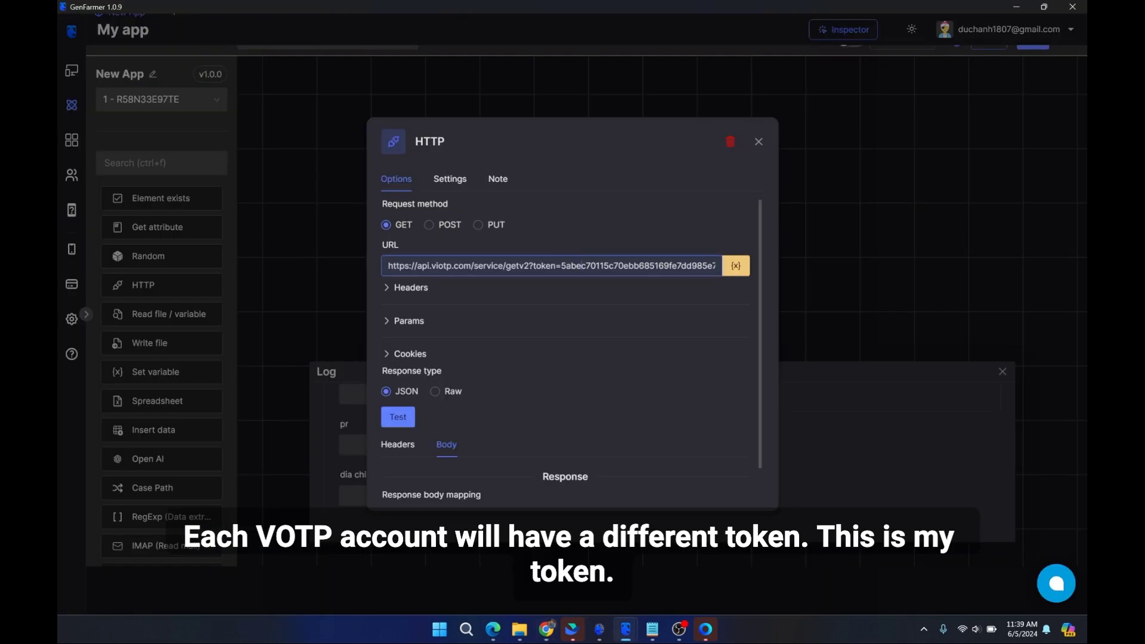
key(ctrl+v)
Step: Check the country=vn parameter in the URL, test the GET request and examine the JSON response body
drag(707, 265, 777, 269)
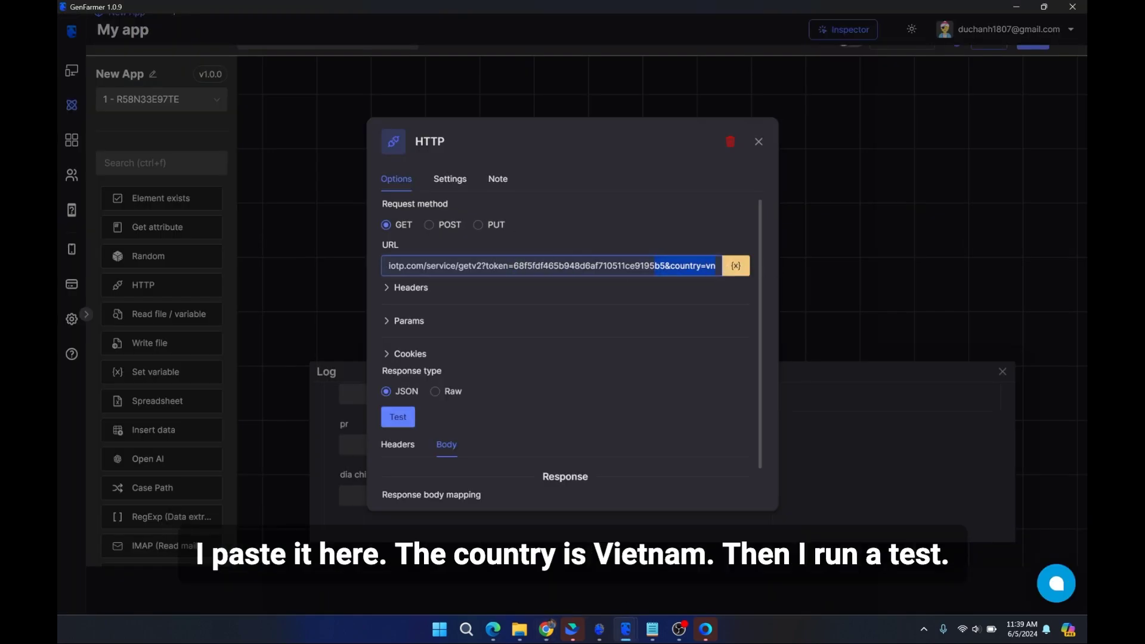
click(687, 266)
drag(687, 266, 716, 266)
click(694, 266)
scroll(527, 285, down, 1)
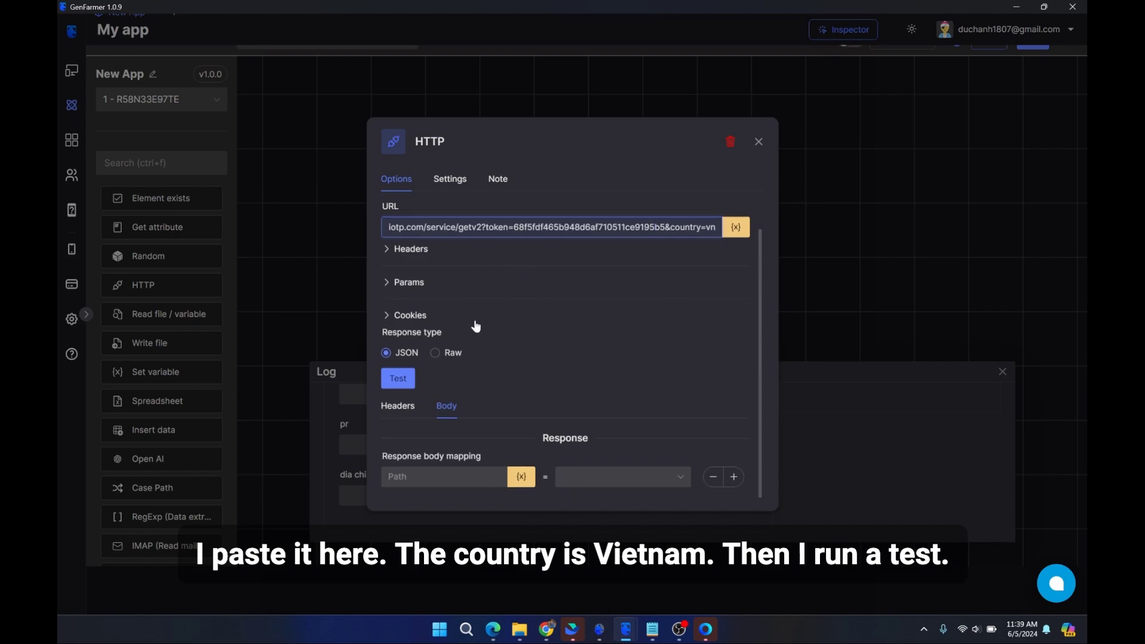
click(400, 378)
scroll(520, 322, down, 3)
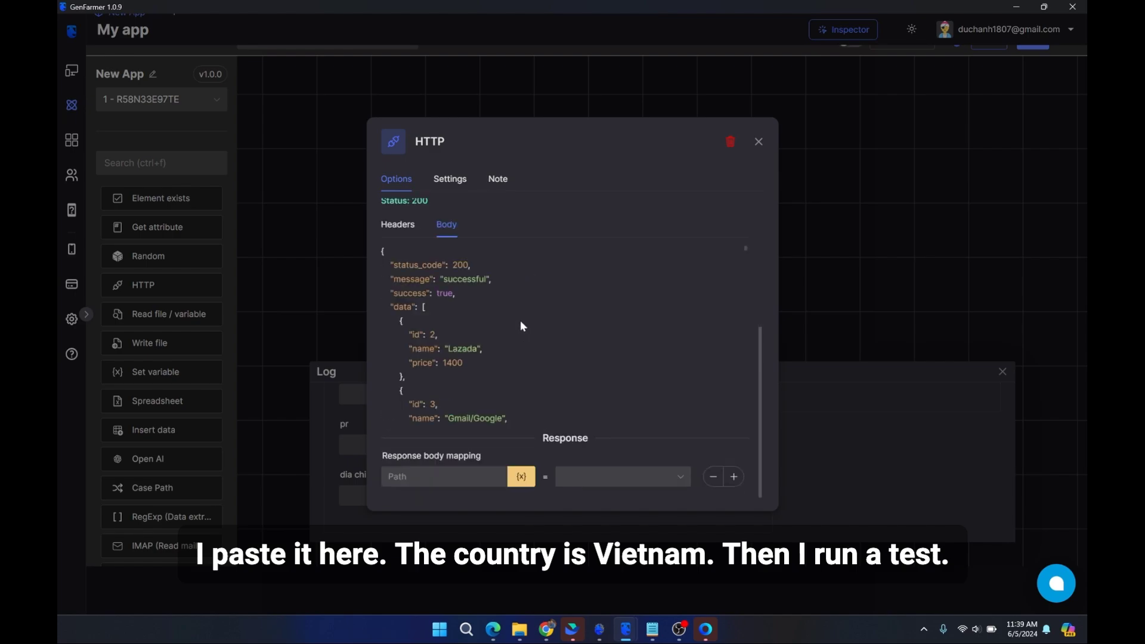
scroll(514, 325, down, 2)
scroll(510, 333, up, 2)
scroll(510, 332, up, 5)
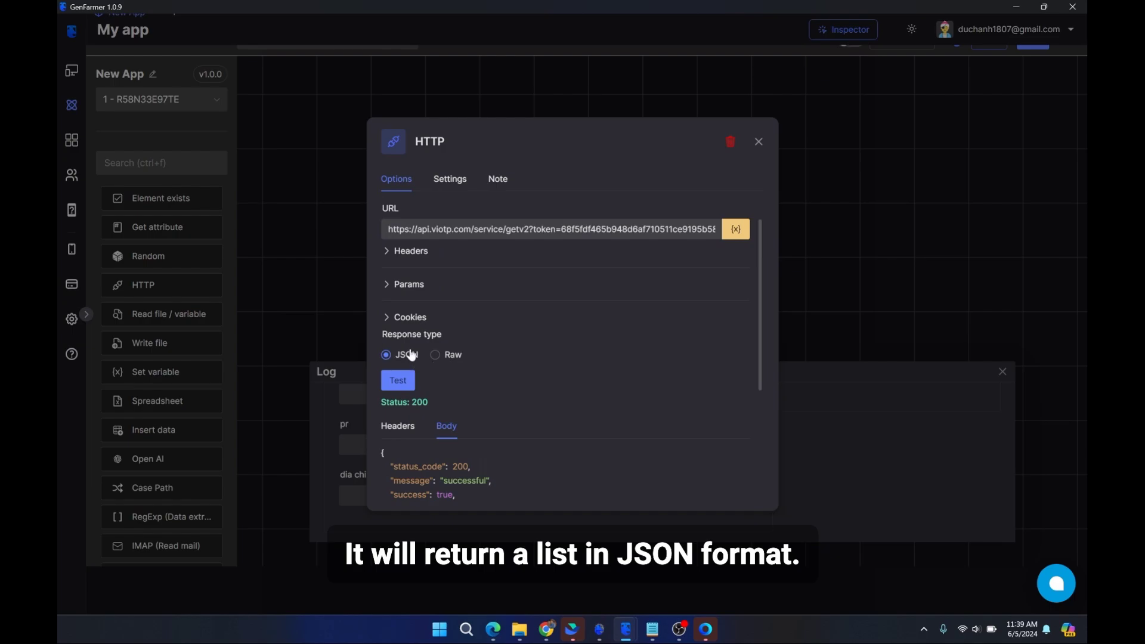
scroll(492, 375, down, 3)
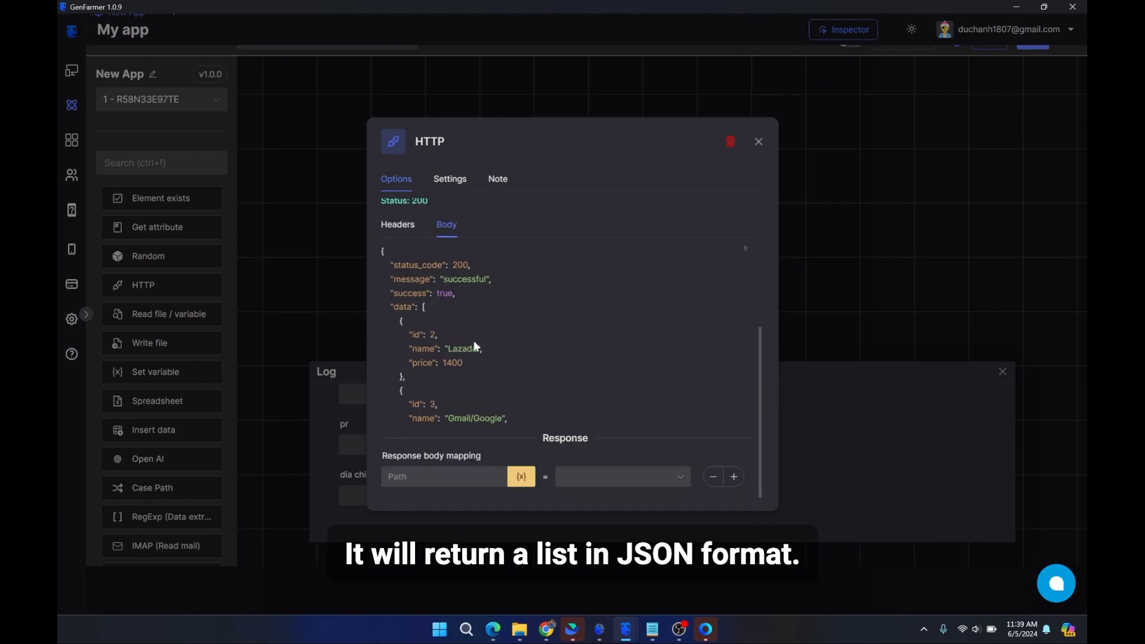
Step: Examine the service names and their IDs in the JSON response body, including the Twitter | X and Lazada entries
scroll(477, 334, down, 10)
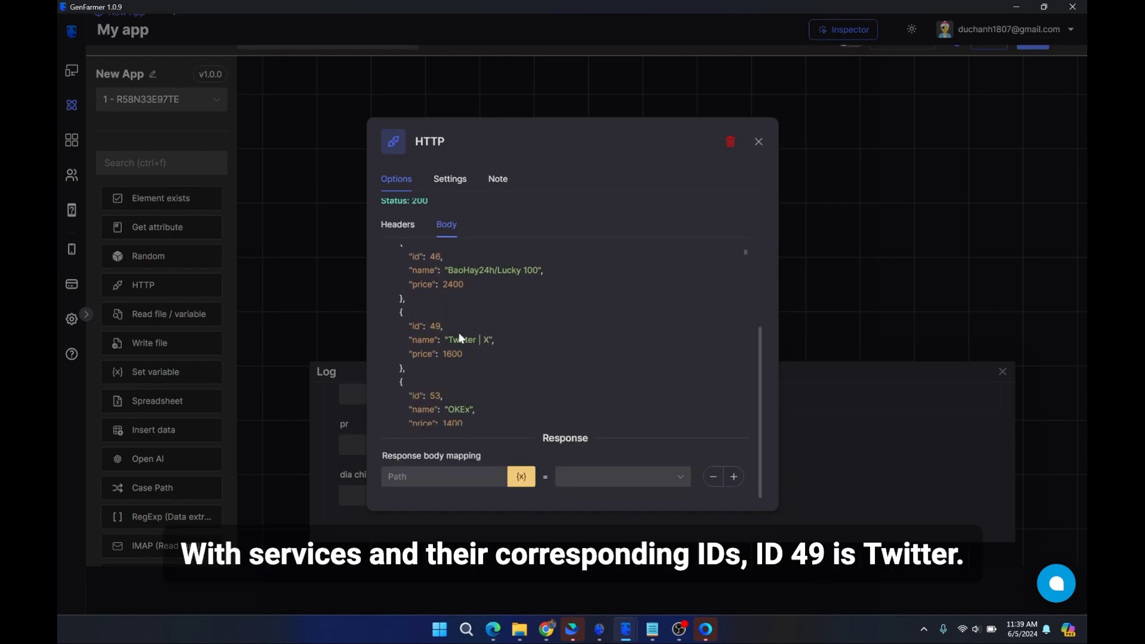
double_click(436, 326)
triple_click(462, 340)
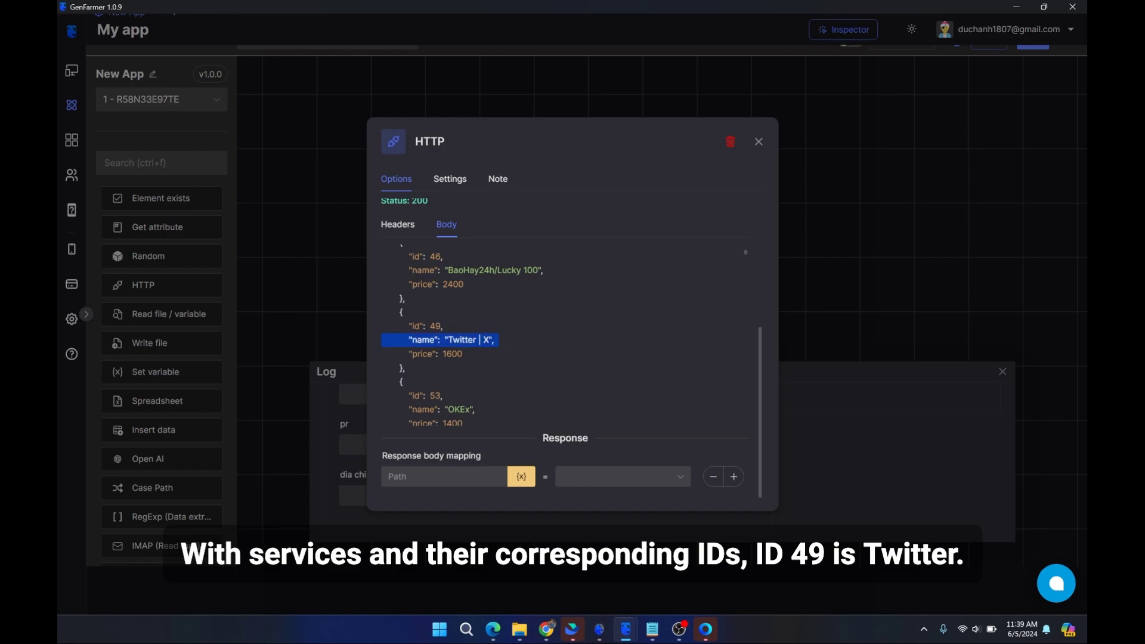
scroll(536, 346, up, 6)
scroll(536, 350, up, 6)
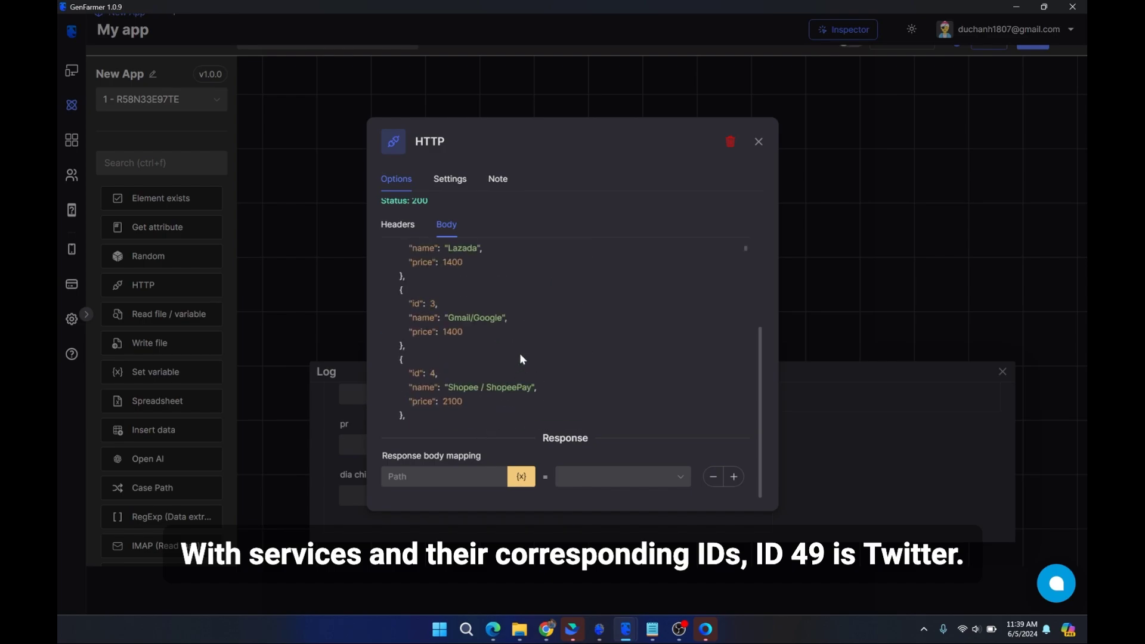
scroll(577, 352, up, 2)
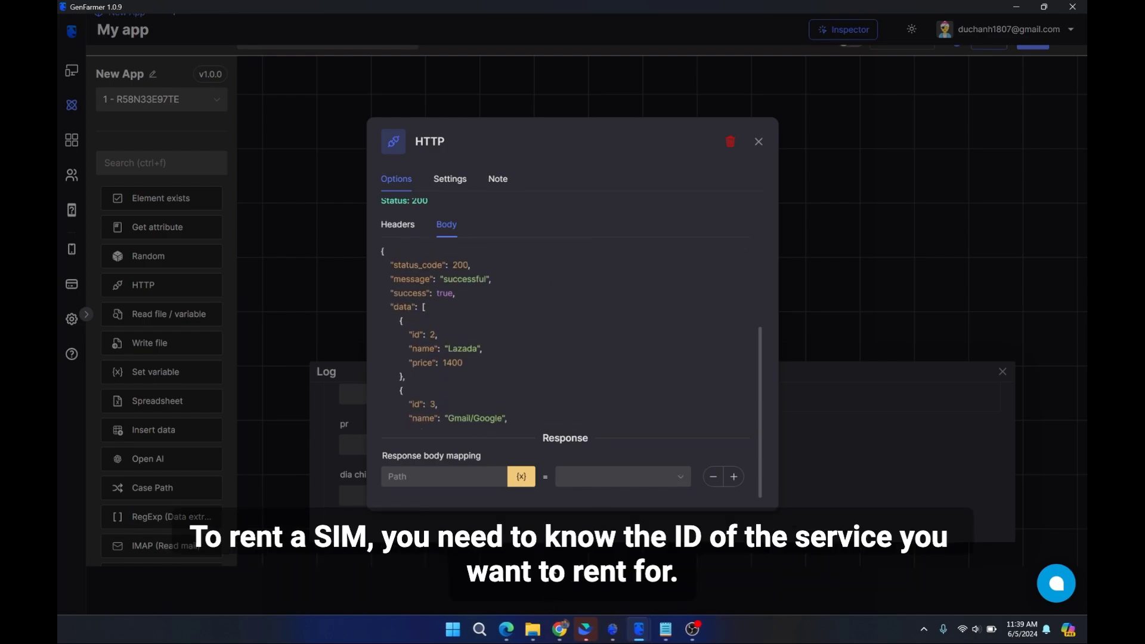
double_click(434, 334)
scroll(456, 335, down, 2)
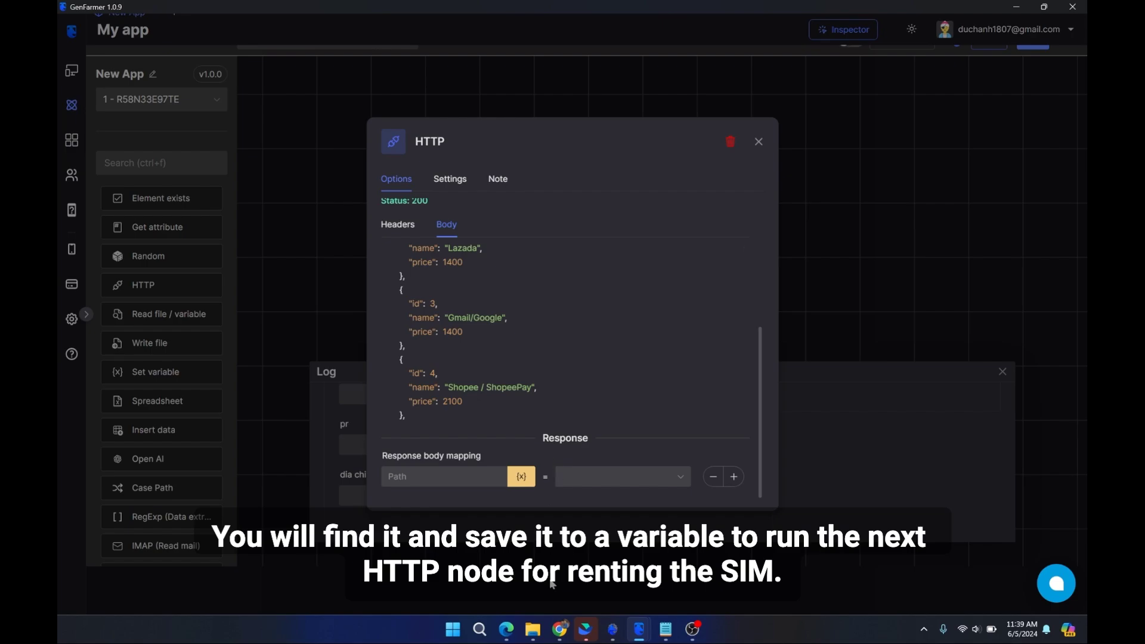
Step: Find the Yahoo entry in the JSON response body and check its ID within the data array
scroll(468, 363, down, 2)
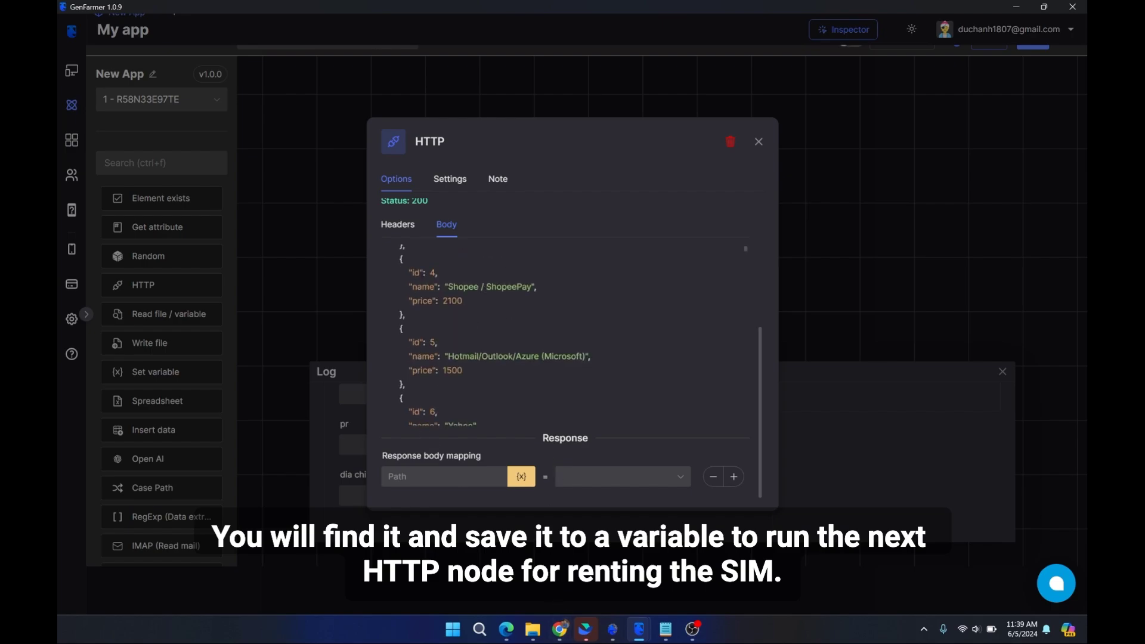
scroll(457, 352, down, 2)
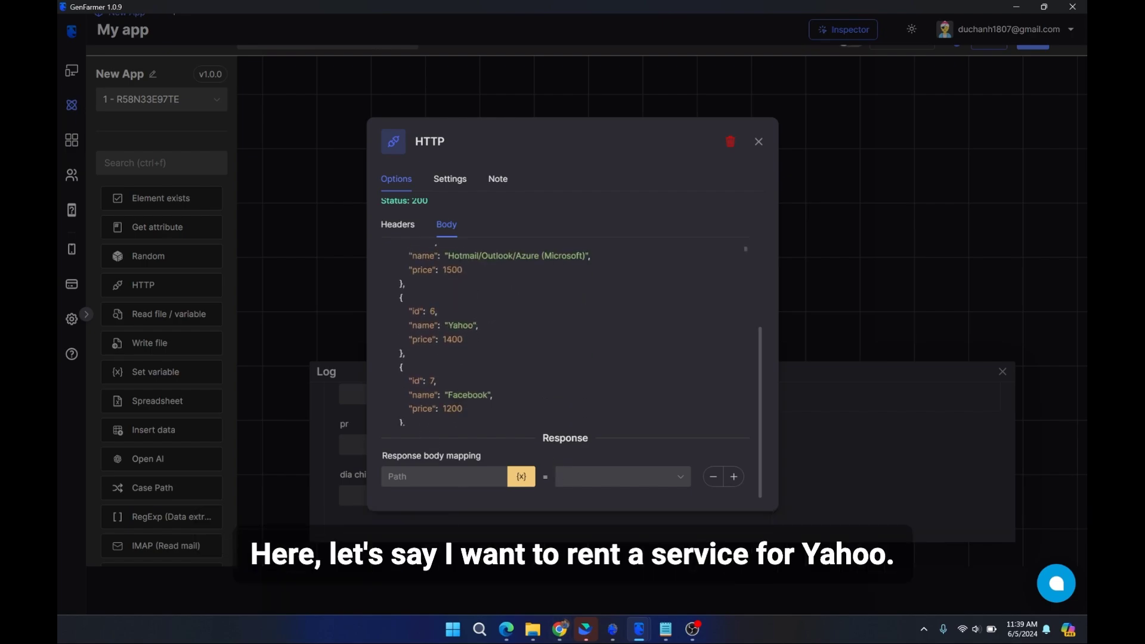
triple_click(458, 326)
click(458, 326)
double_click(458, 326)
click(458, 325)
scroll(474, 327, up, 5)
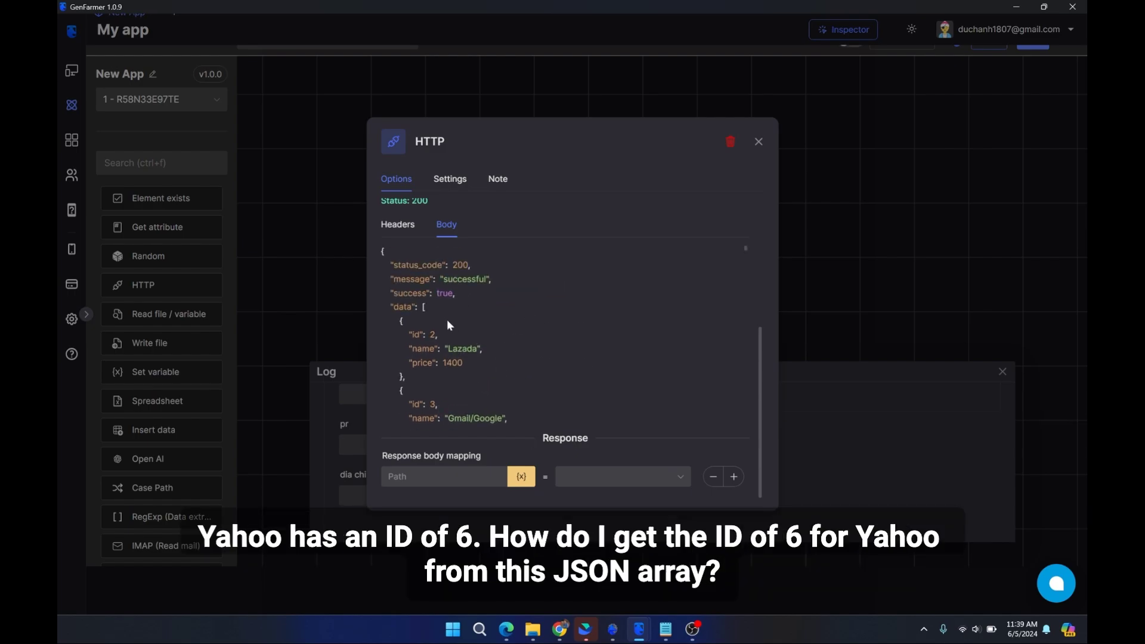
scroll(486, 312, down, 2)
scroll(488, 310, up, 2)
Step: Review the response's main elements, set the response body mapping path to ["data"] and close the HTTP node's settings
triple_click(415, 457)
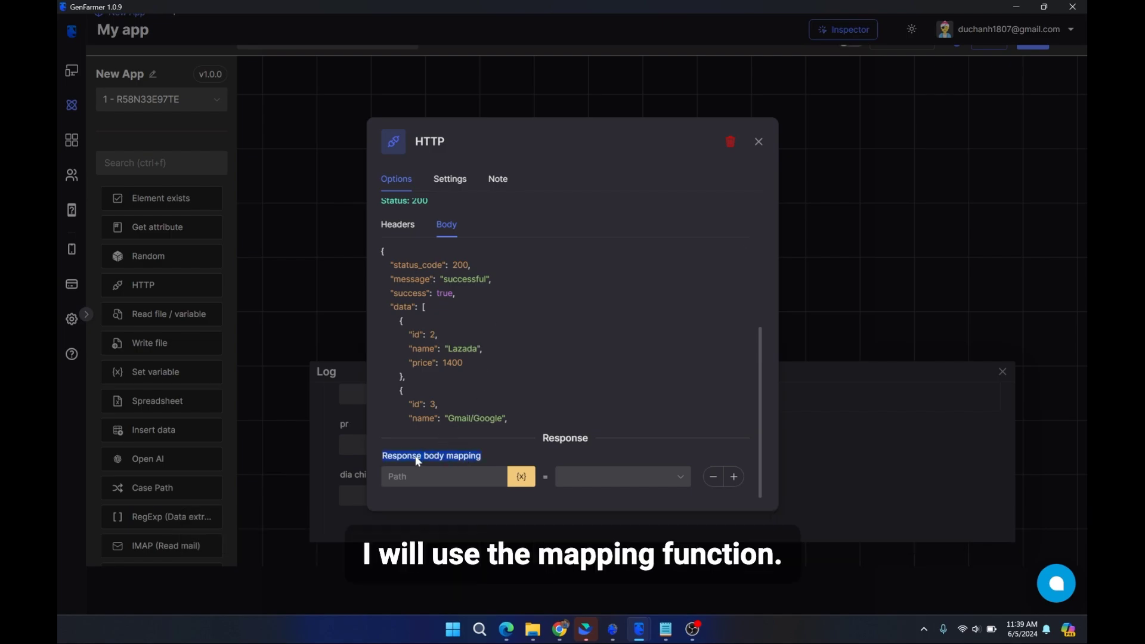
triple_click(469, 457)
scroll(442, 312, up, 3)
scroll(514, 316, down, 5)
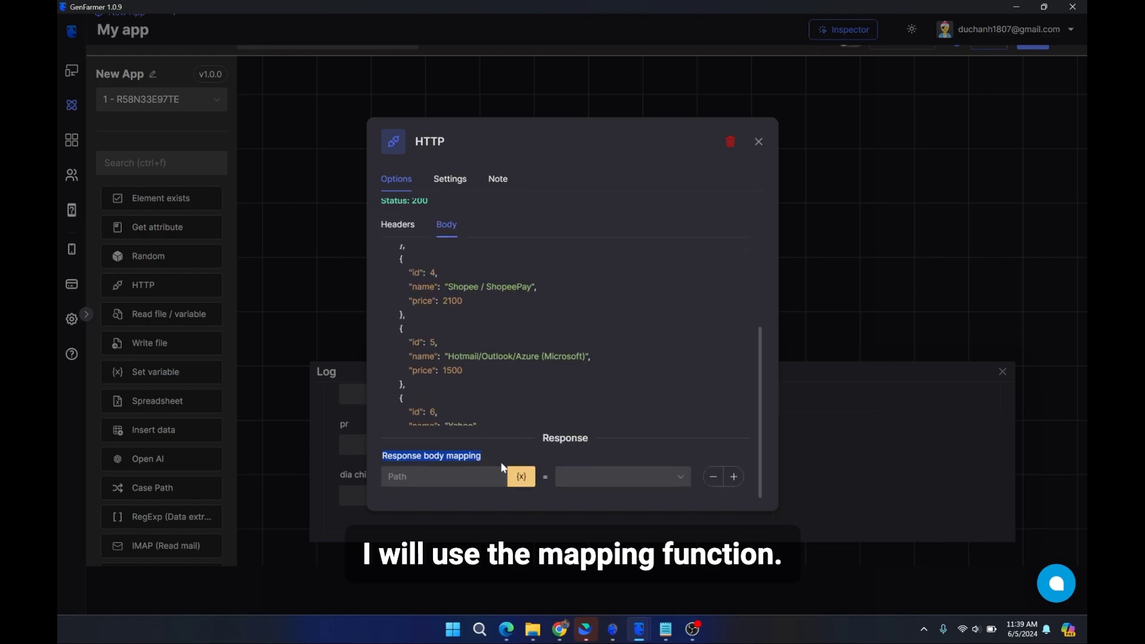
scroll(477, 337, up, 4)
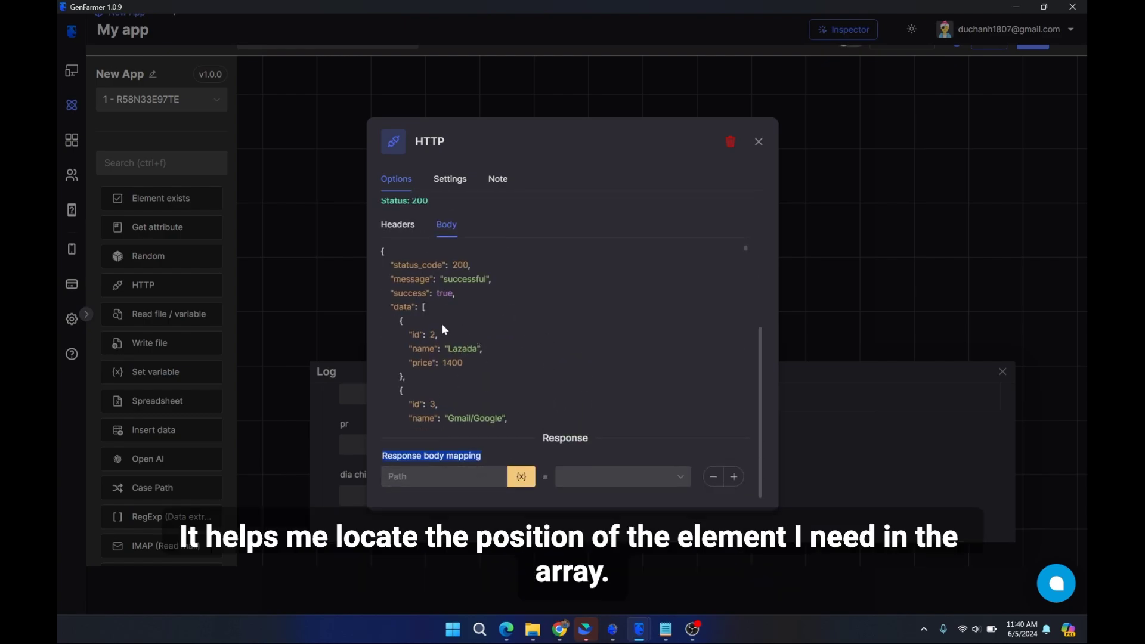
drag(394, 266, 411, 306)
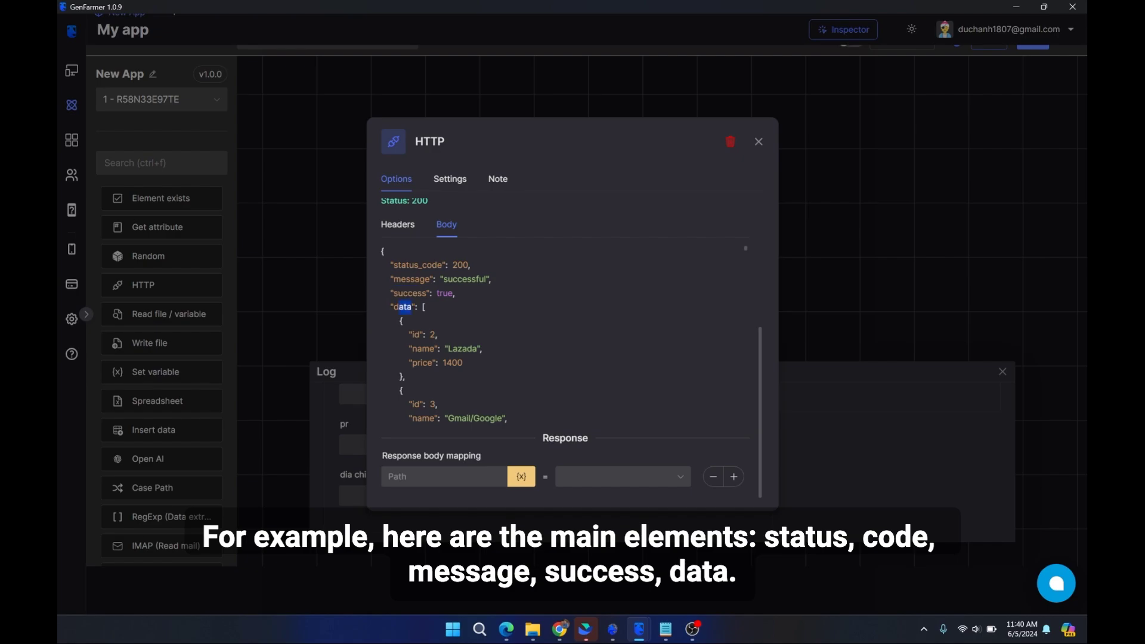
double_click(403, 307)
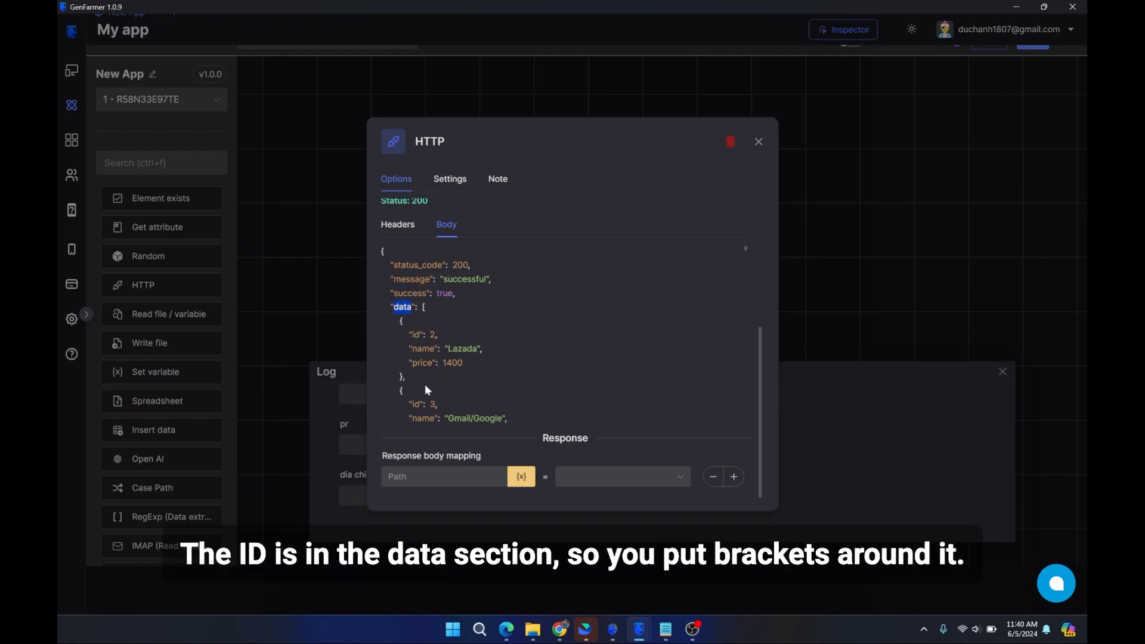
click(426, 476)
text([)
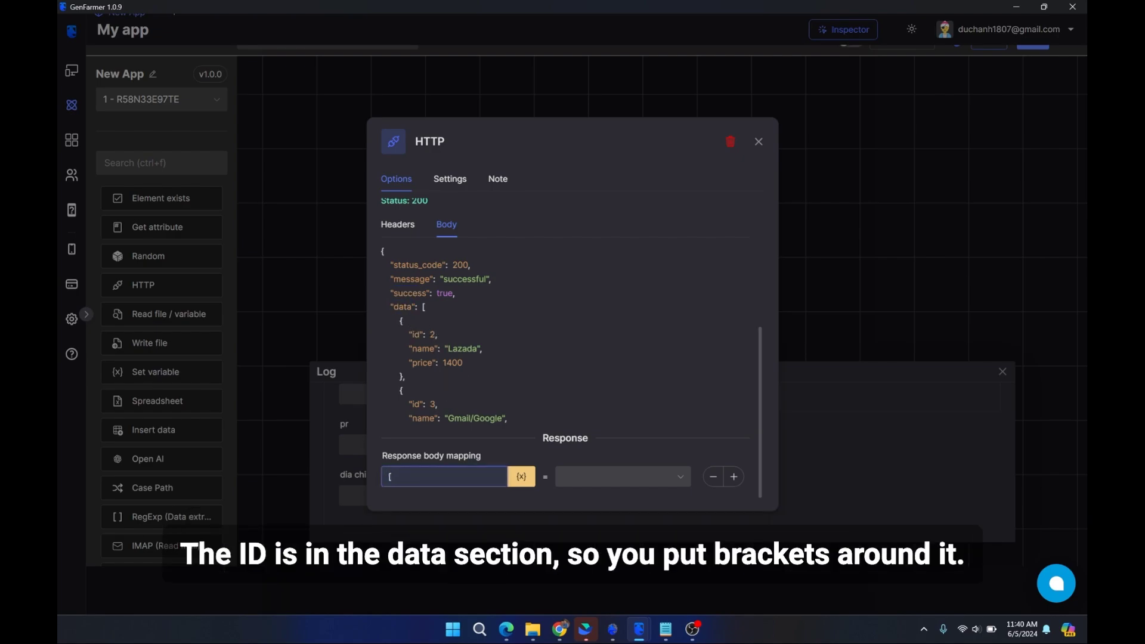
text("dât)
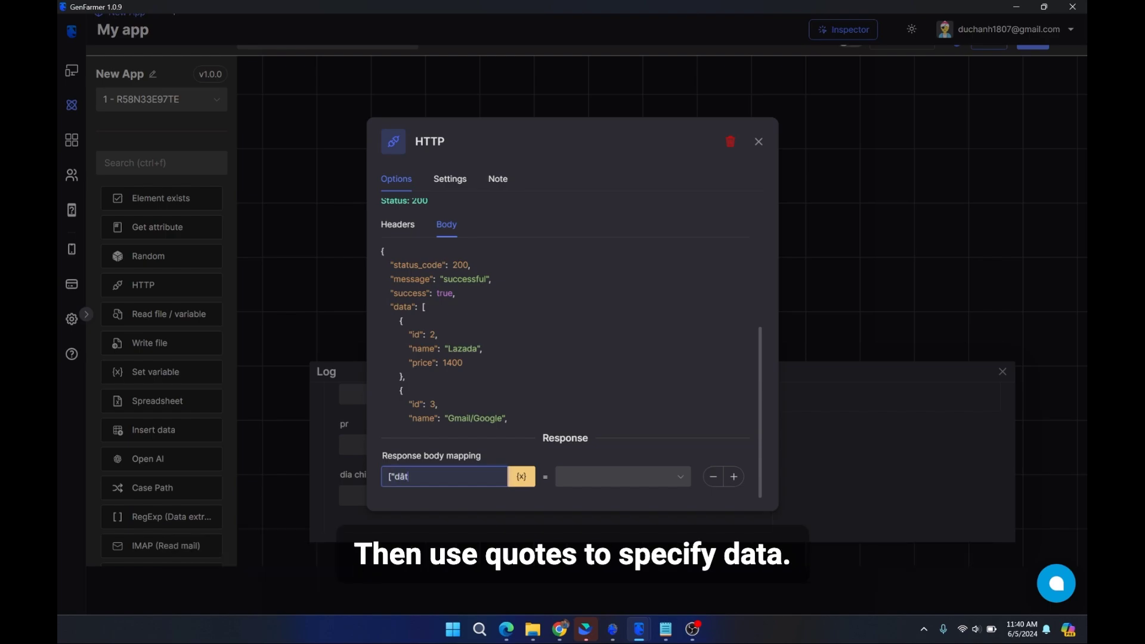
key(Num_Lock)
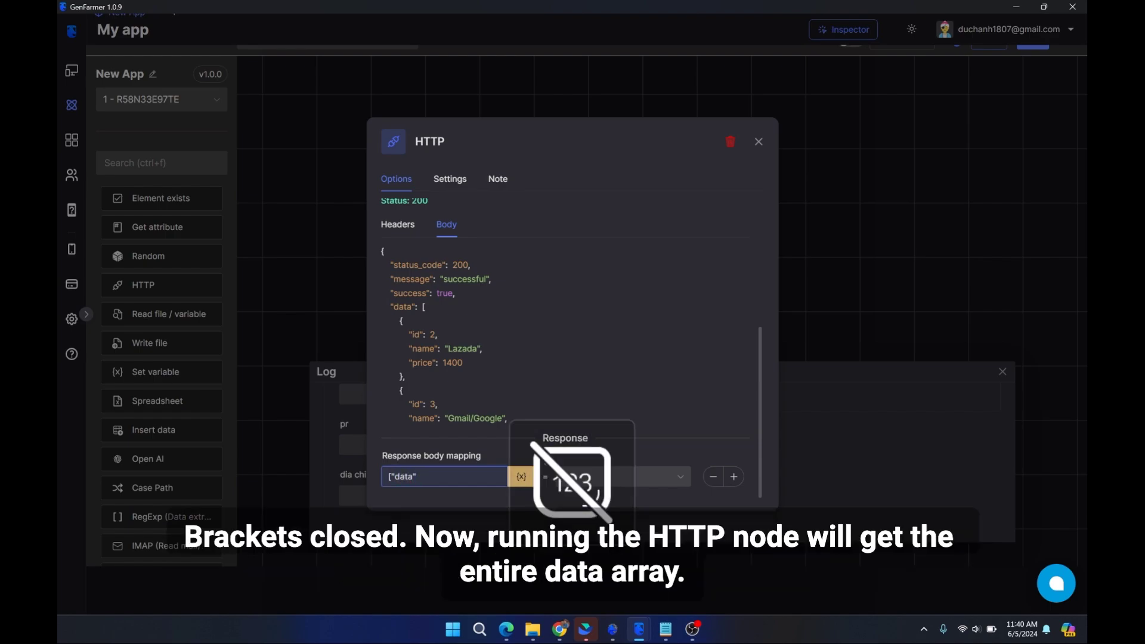
click(849, 300)
Step: Run the HTTP node and check the mapped data array among the variables in the log
mouse_move(550, 203)
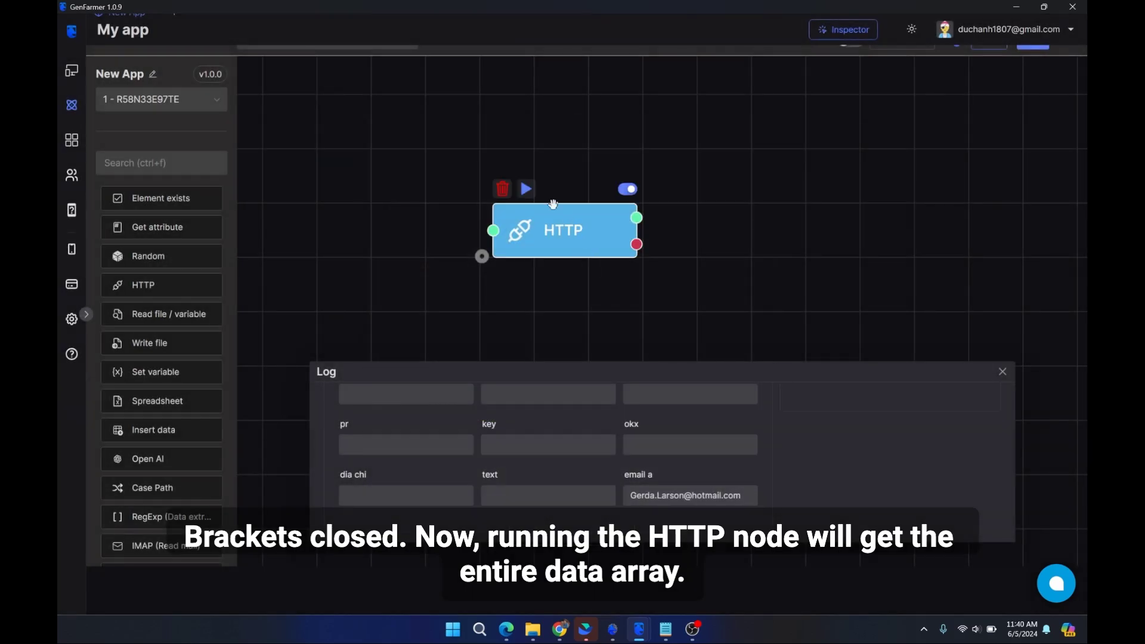
click(526, 189)
scroll(690, 445, down, 3)
scroll(548, 457, down, 1)
mouse_move(448, 495)
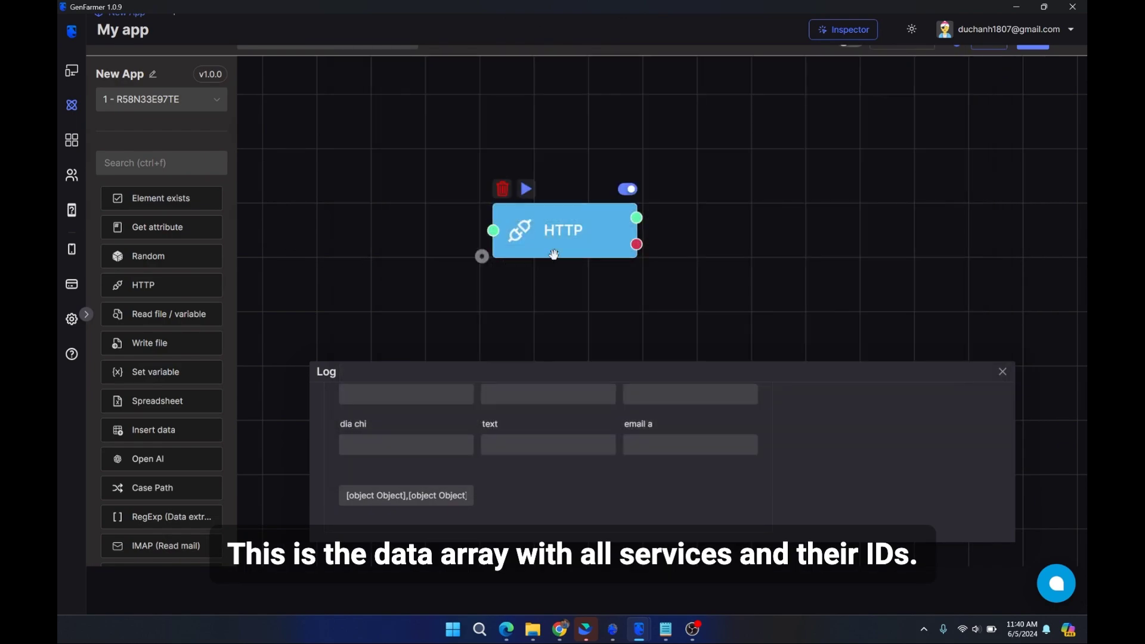
Step: Reopen the HTTP node, test the request again and locate the Yahoo entry in the response body
double_click(554, 255)
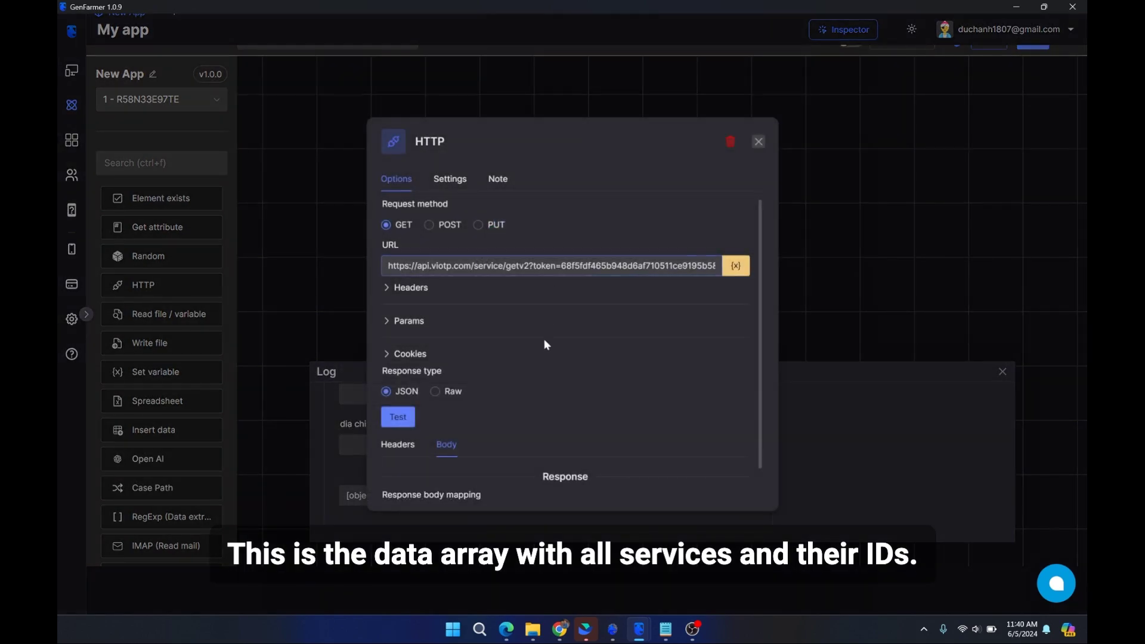
scroll(516, 349, down, 1)
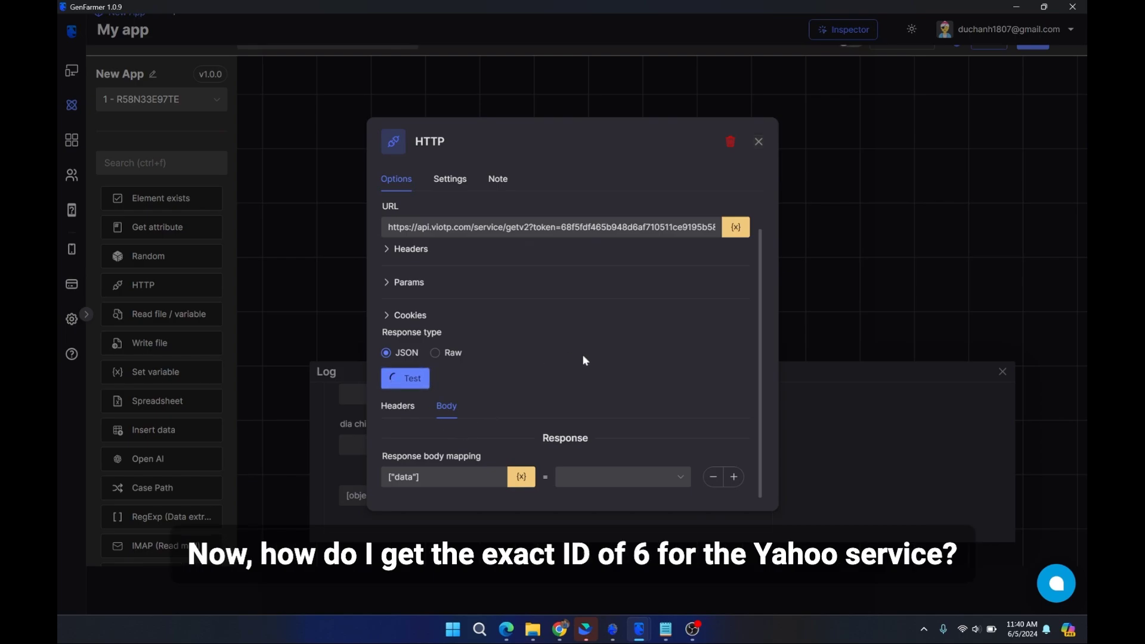
scroll(531, 357, down, 5)
scroll(536, 367, down, 3)
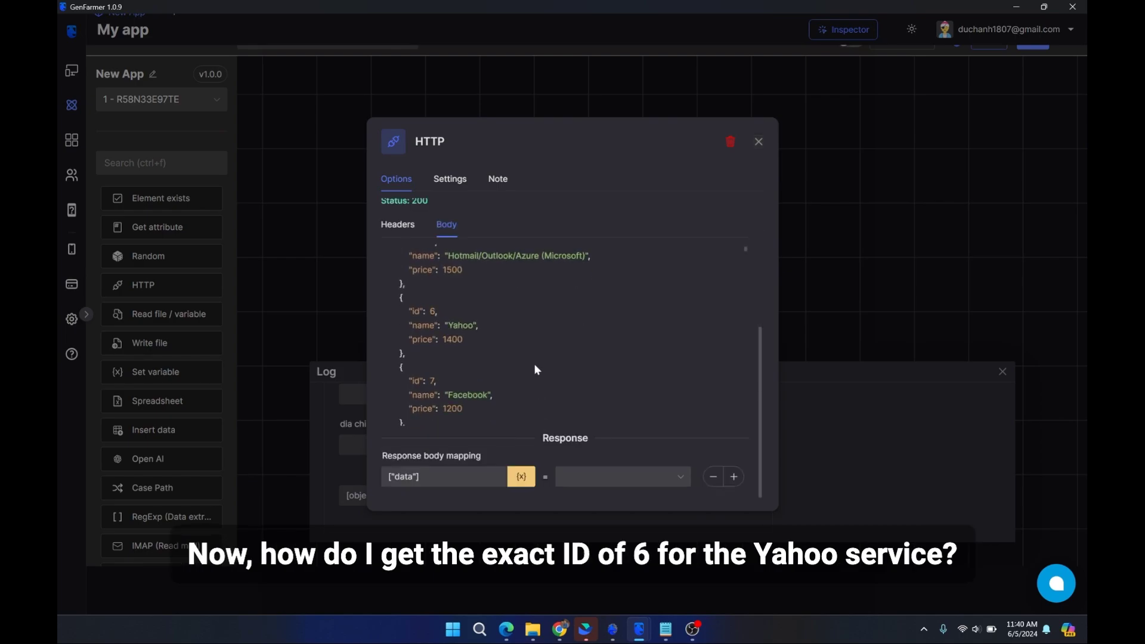
double_click(461, 325)
scroll(612, 345, up, 8)
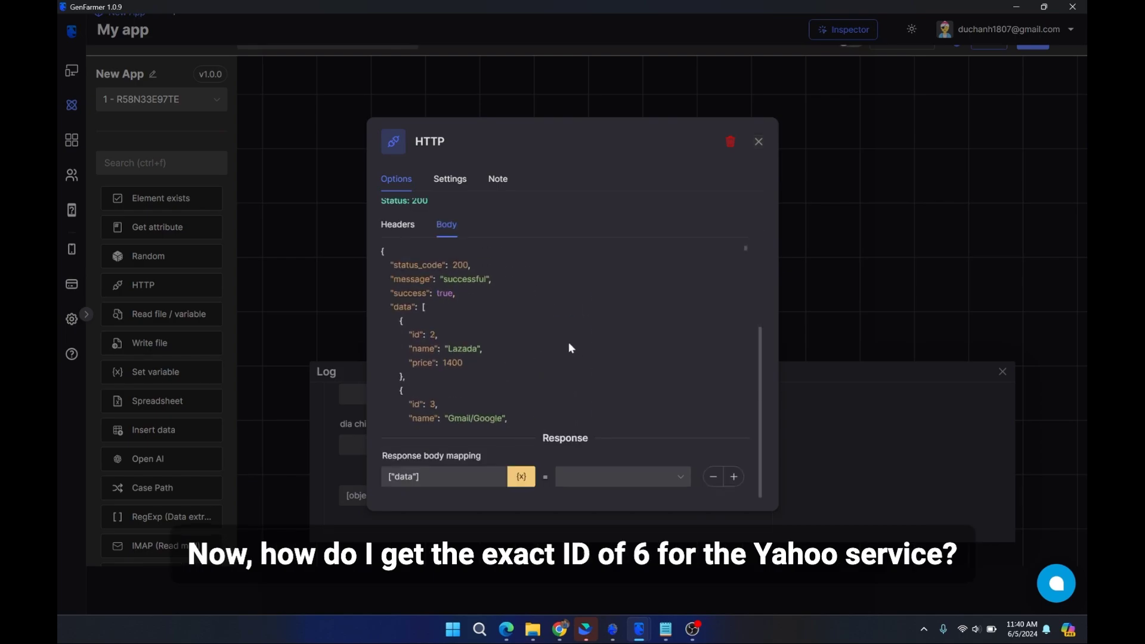
Step: Append a dot to the ["data"] mapping path and count the array elements from index 0 to the Yahoo entry
click(453, 477)
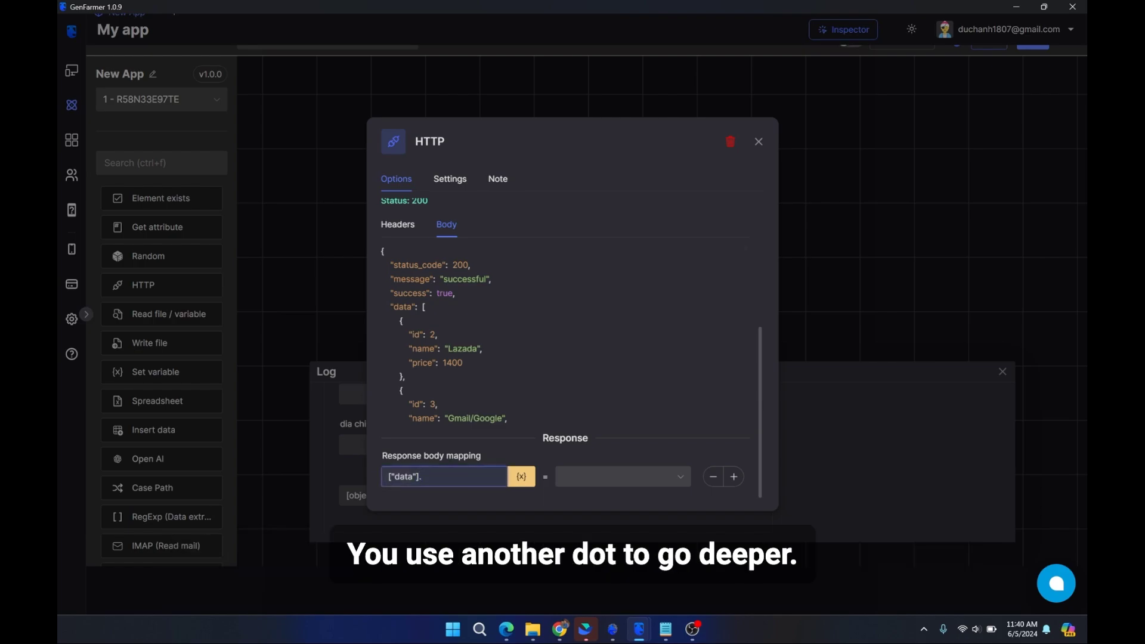
drag(397, 321, 420, 382)
click(454, 476)
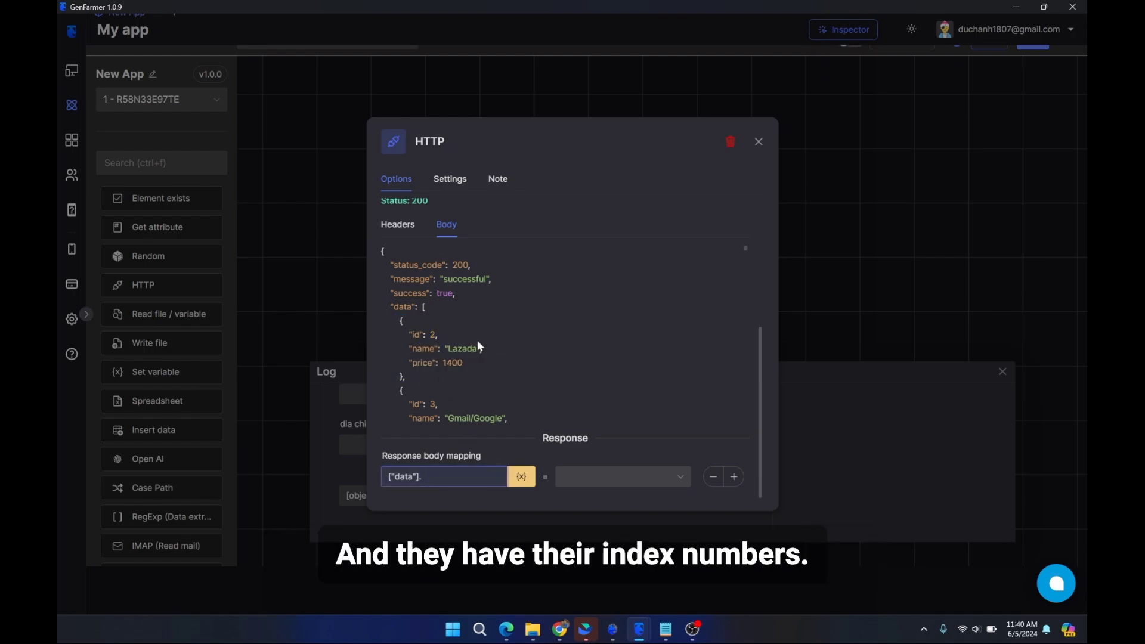
drag(428, 334, 474, 348)
click(494, 339)
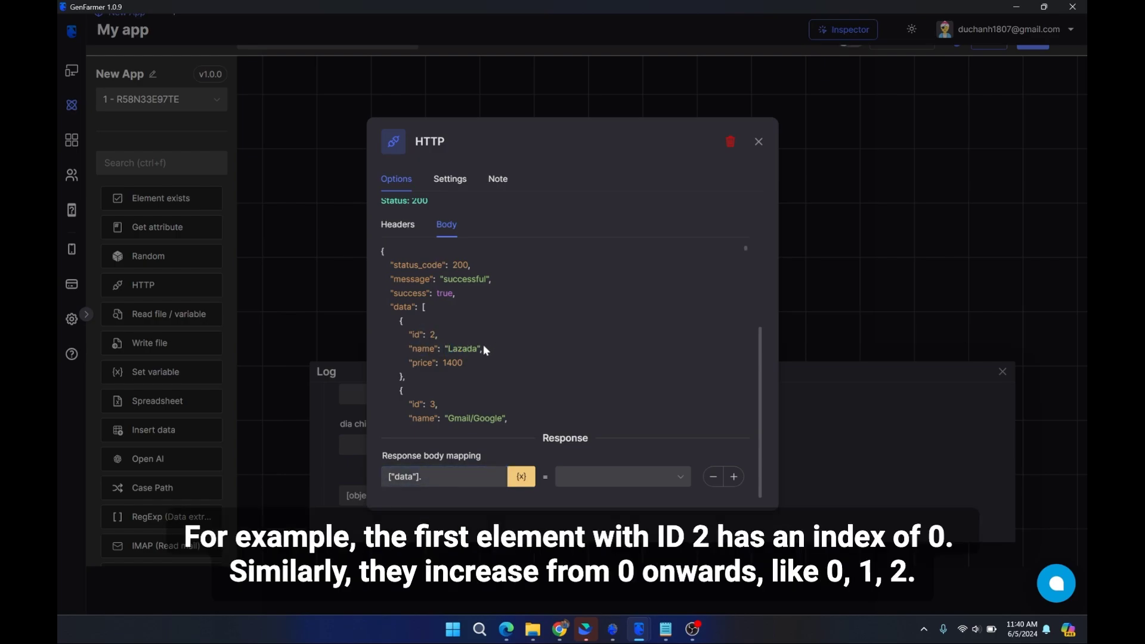
scroll(519, 346, down, 5)
scroll(520, 345, up, 5)
scroll(524, 346, up, 2)
scroll(518, 348, down, 2)
scroll(481, 348, down, 3)
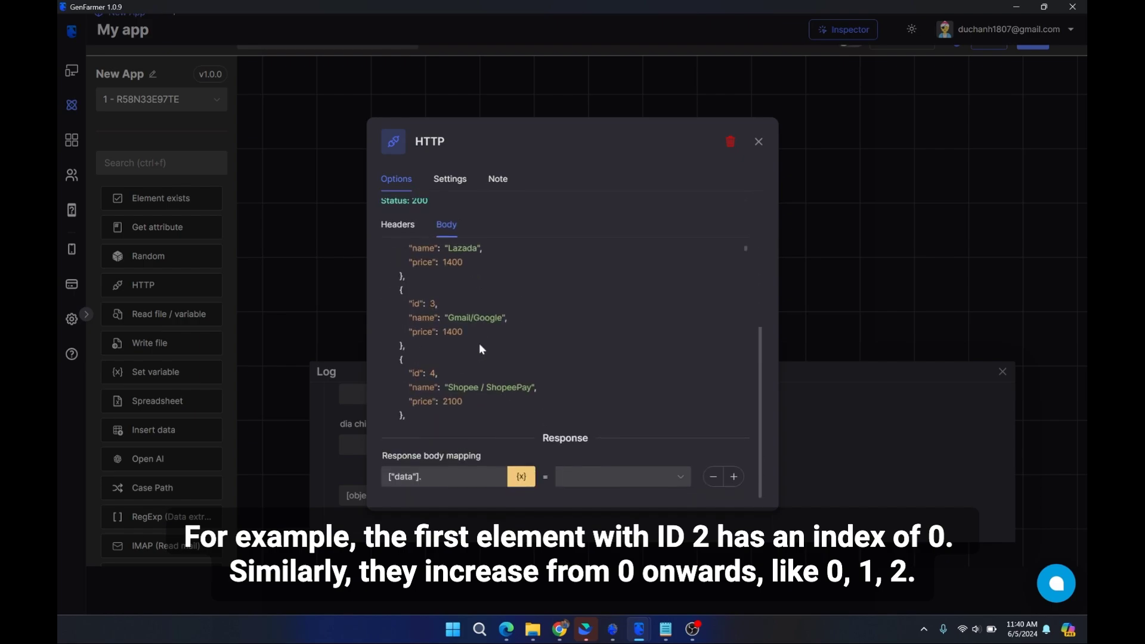
scroll(477, 374, down, 3)
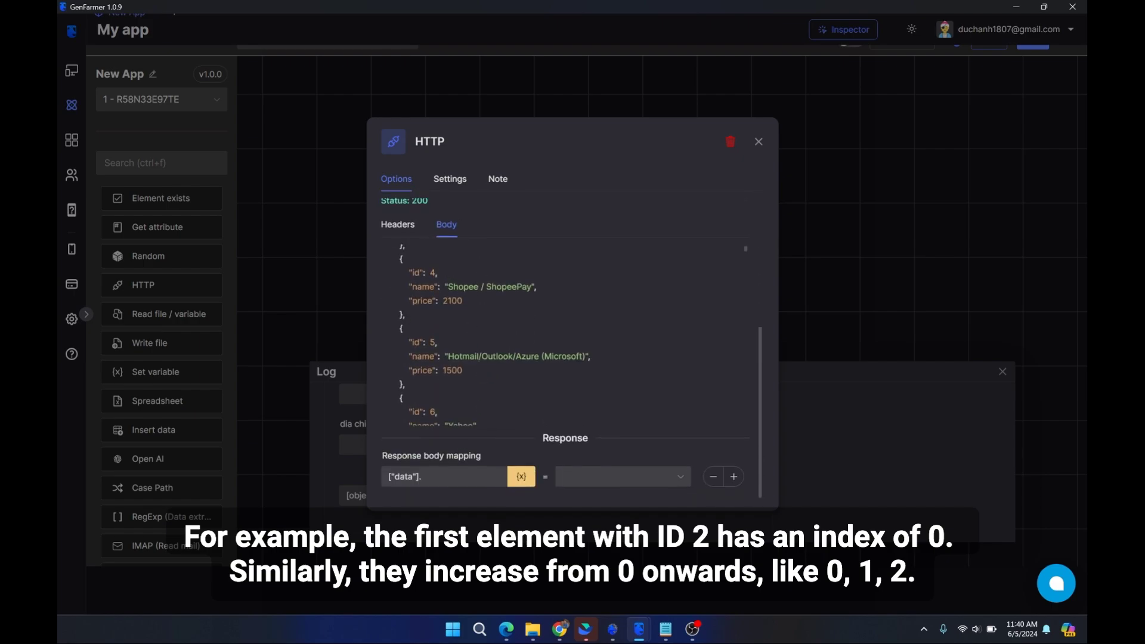
scroll(485, 296, down, 3)
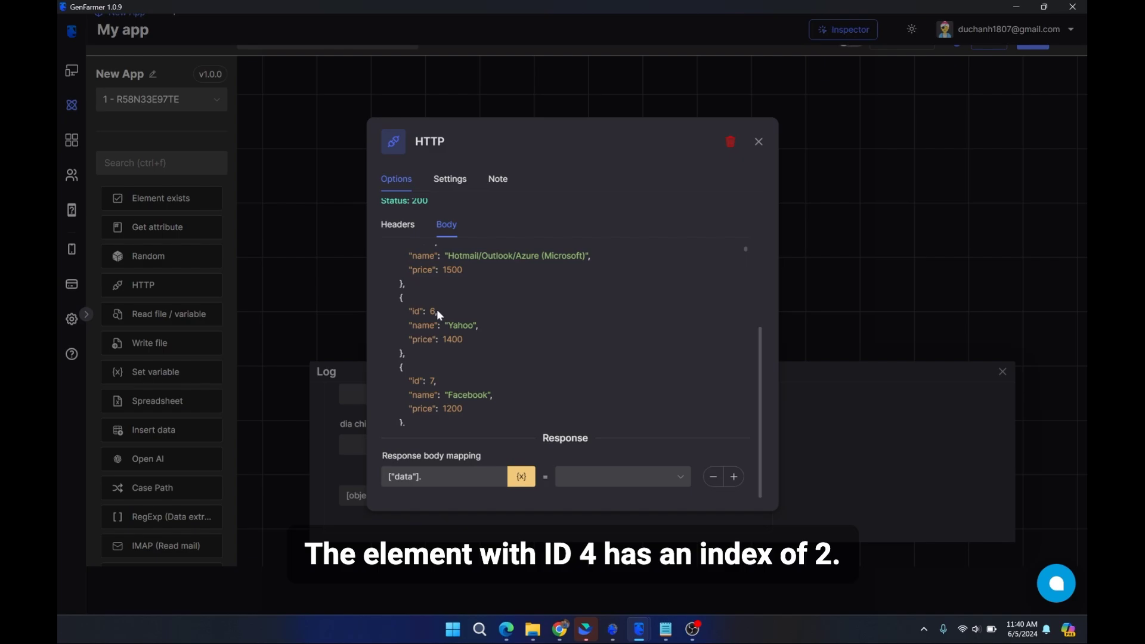
Step: Extend the mapping path to ["data"].[4]. and review the id, name and price elements of the Yahoo entry
click(430, 477)
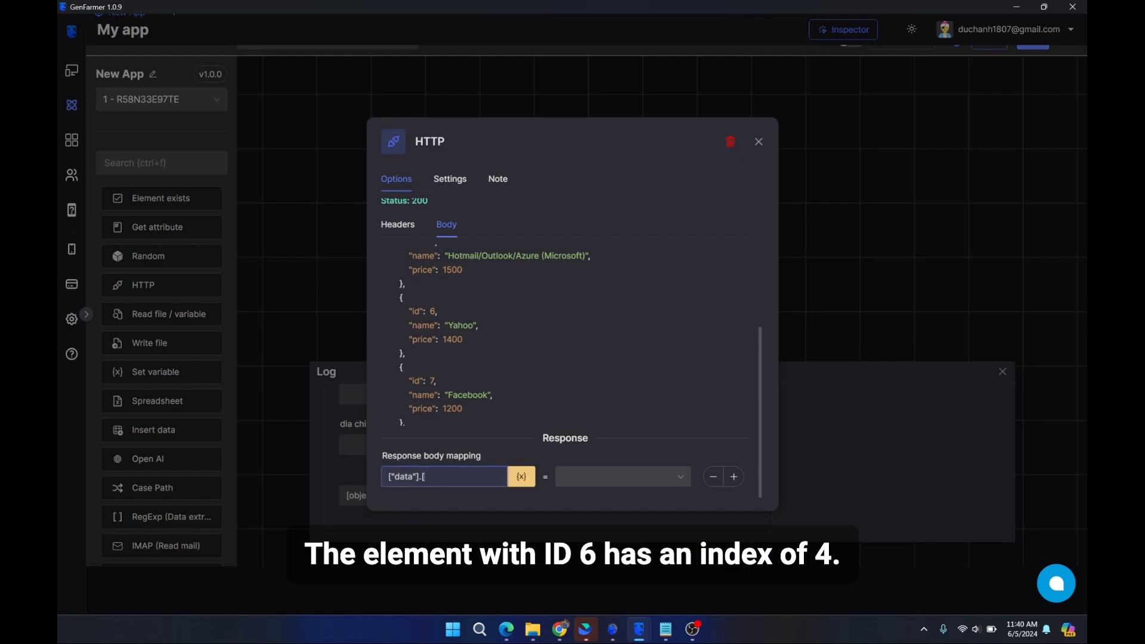
text([4]u)
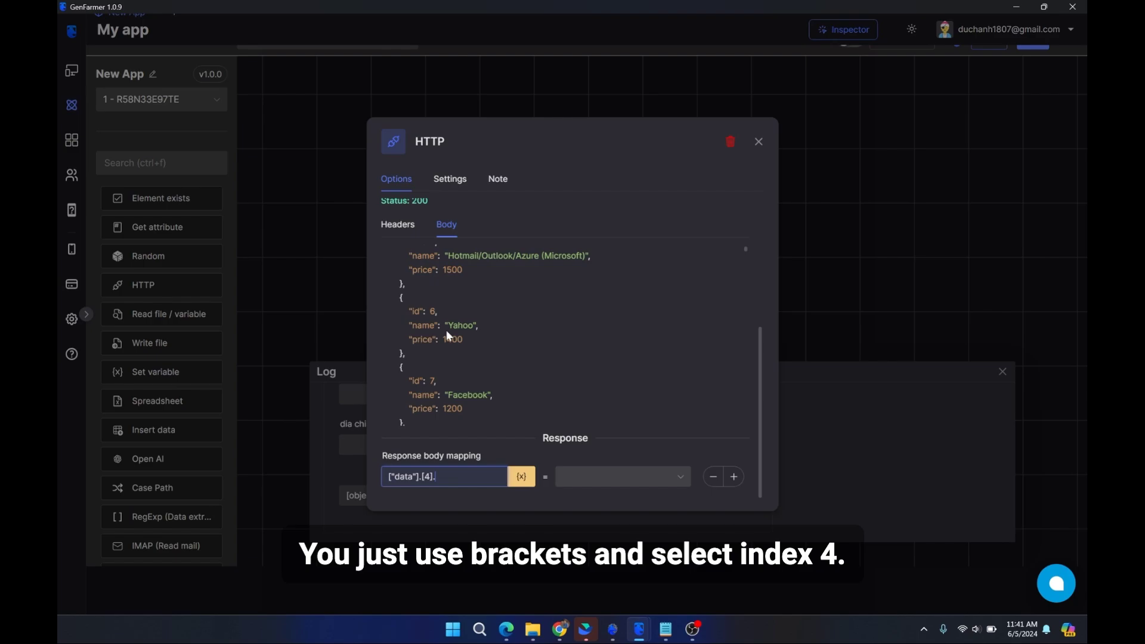
drag(478, 339, 408, 310)
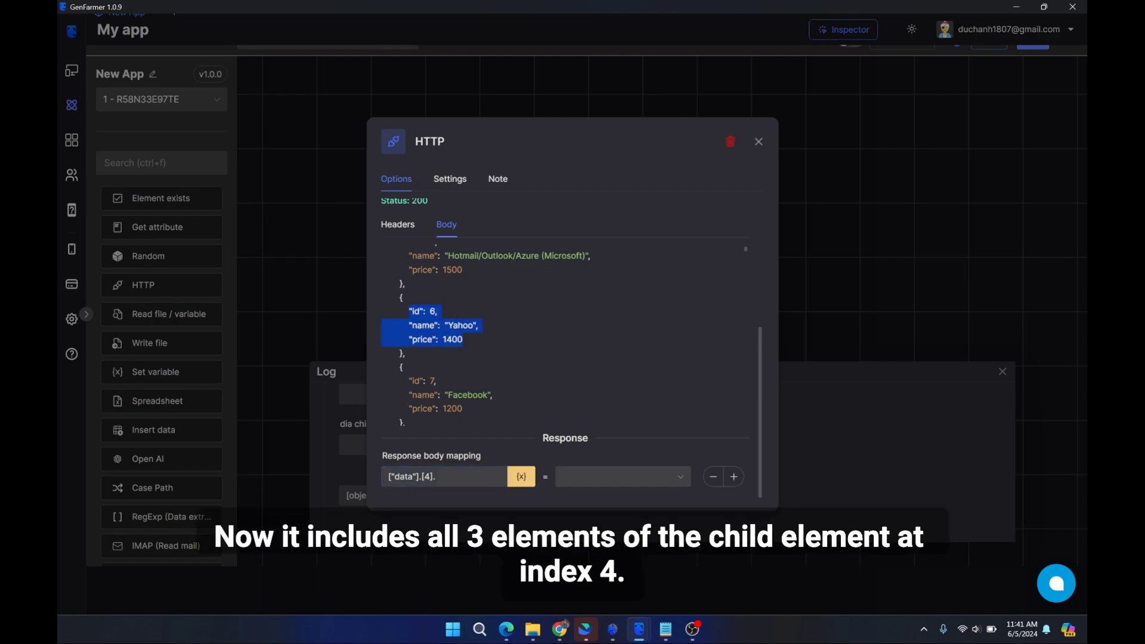
drag(476, 340, 408, 318)
drag(493, 349, 430, 354)
Step: Extend the response mapping path to ["data"].[4].["id"] so it targets the Yahoo entry's id
click(456, 477)
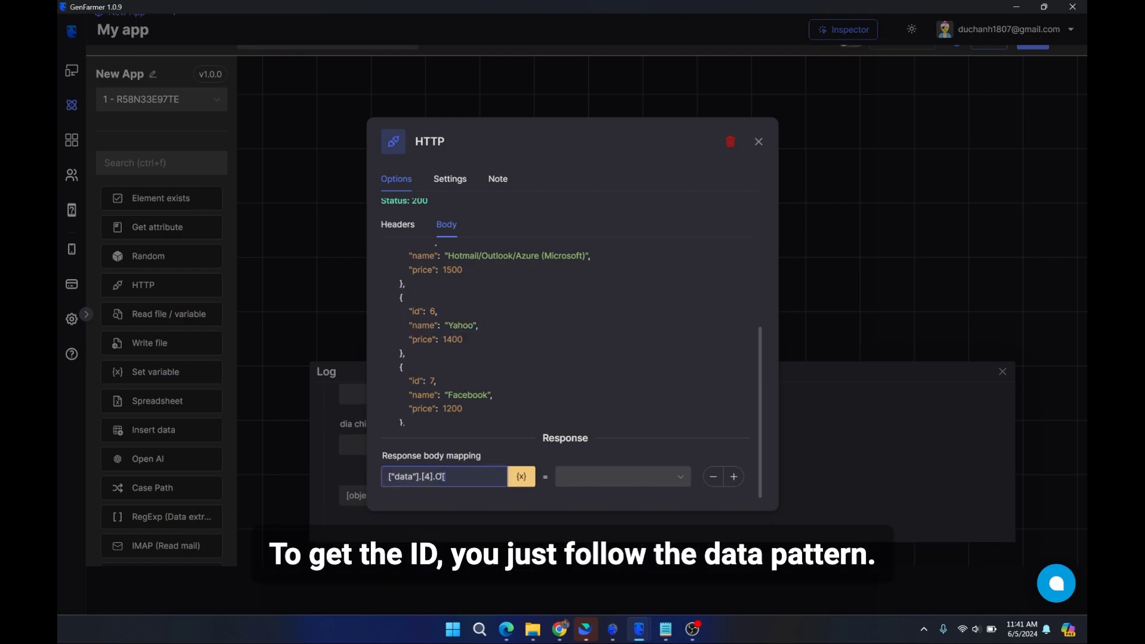
text(Ơ[)
key(Num_Lock)
key(BackSpace)
key(BackSpace)
key(BackSpace)
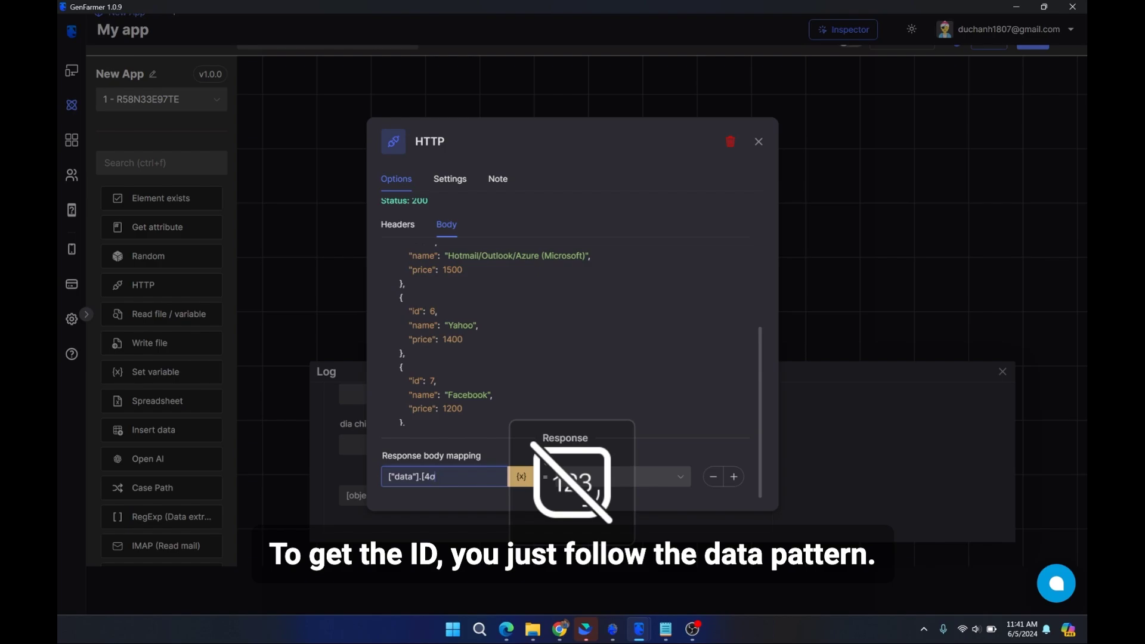
key(BackSpace)
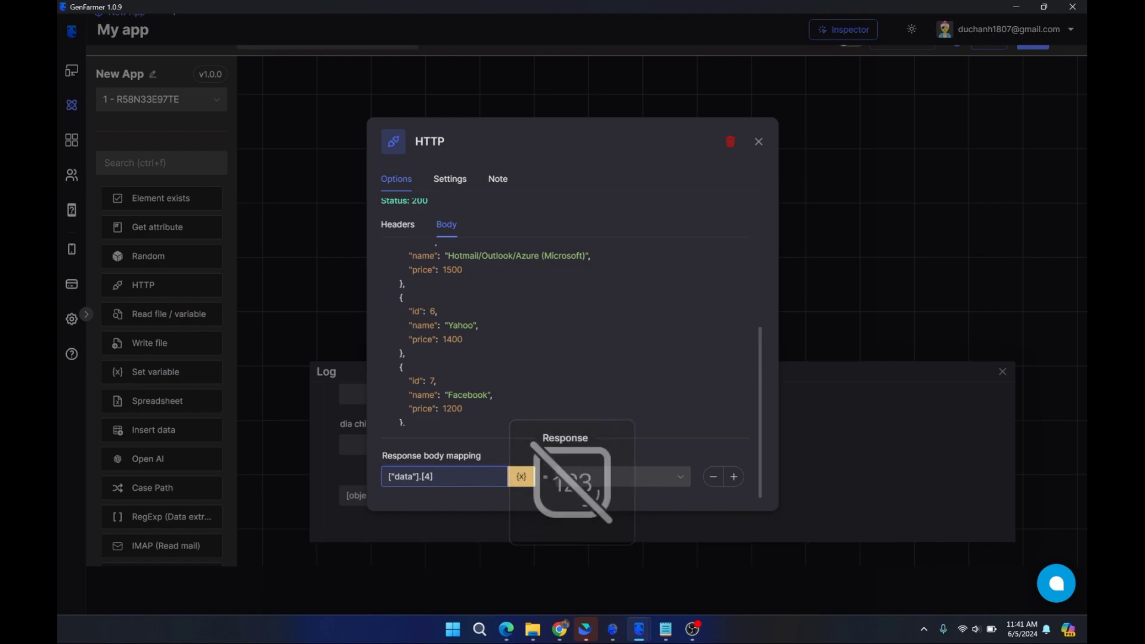
text(.)
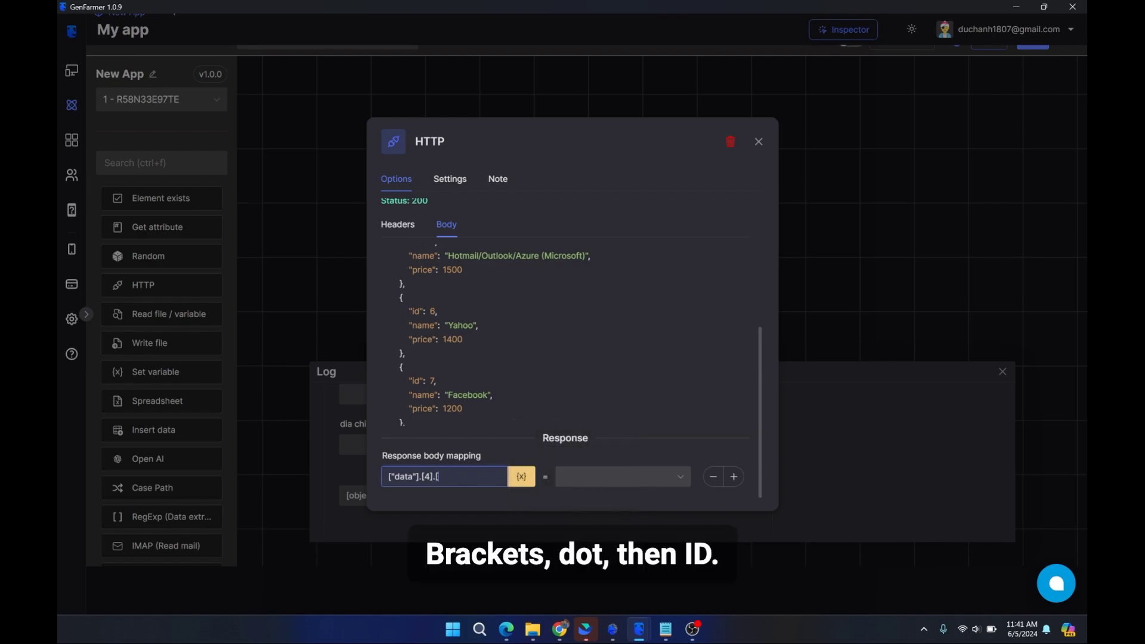
text(["od)
key(BackSpace)
text(iid)
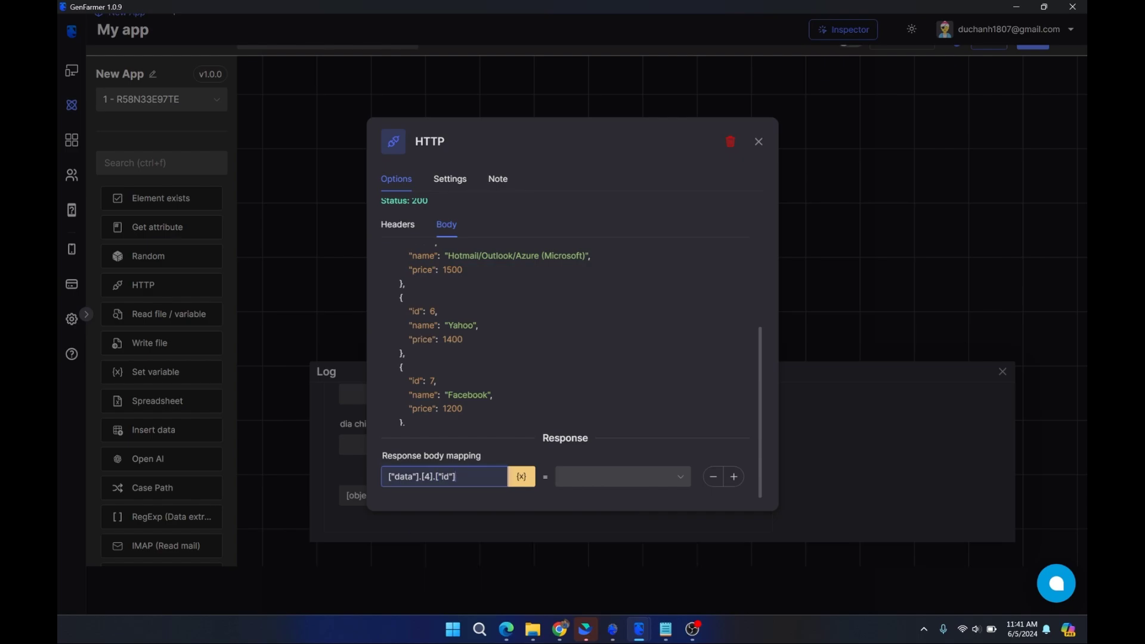
Step: Create a variable named "id dich vu" and assign it to the ["data"].[4].["id"] mapping
click(612, 476)
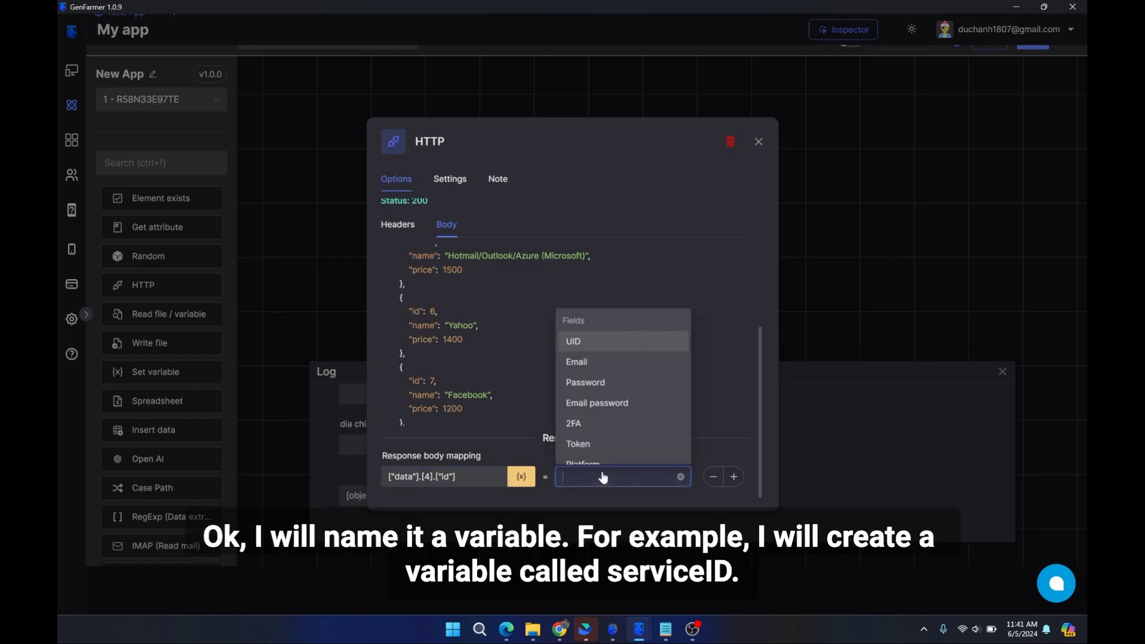
scroll(616, 396, down, 10)
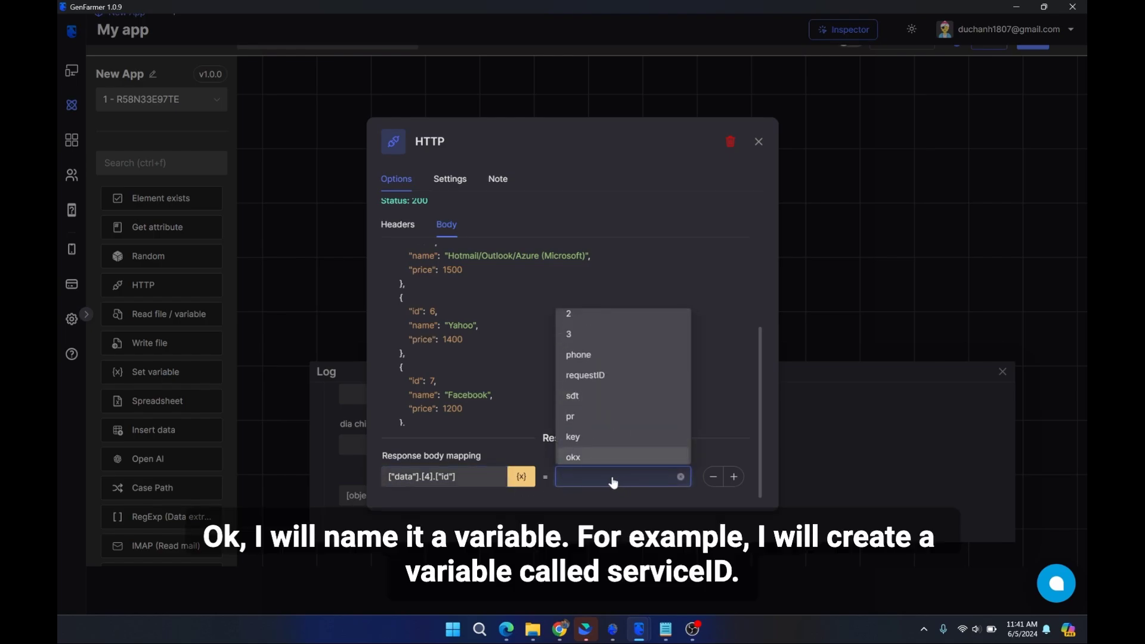
text(id)
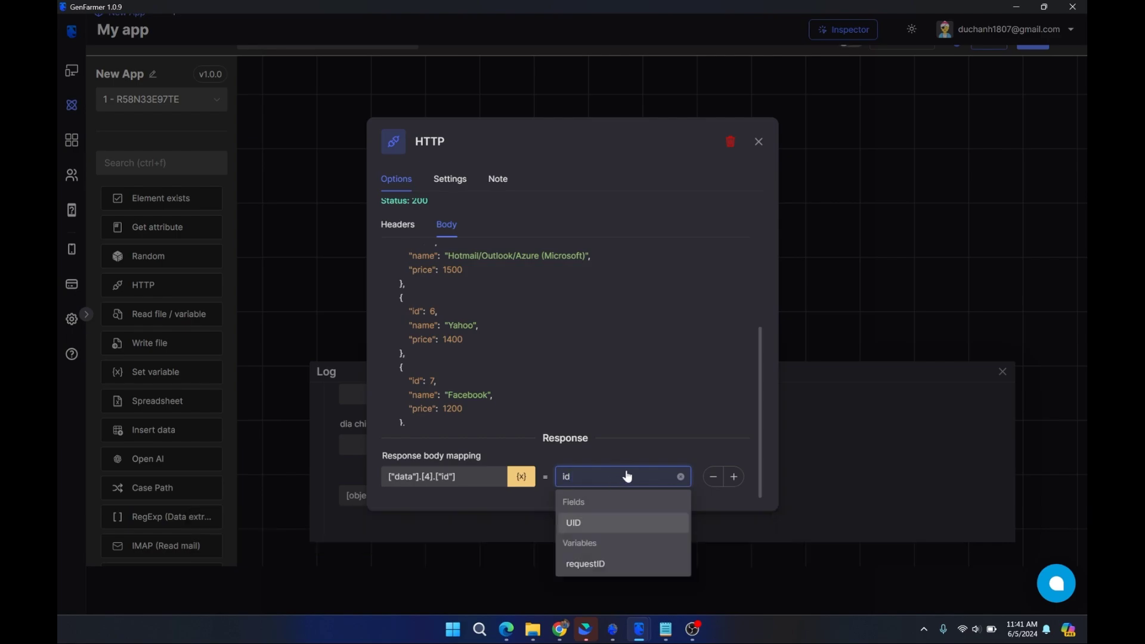
text( divv)
key(BackSpace)
key(BackSpace)
text(ch vu)
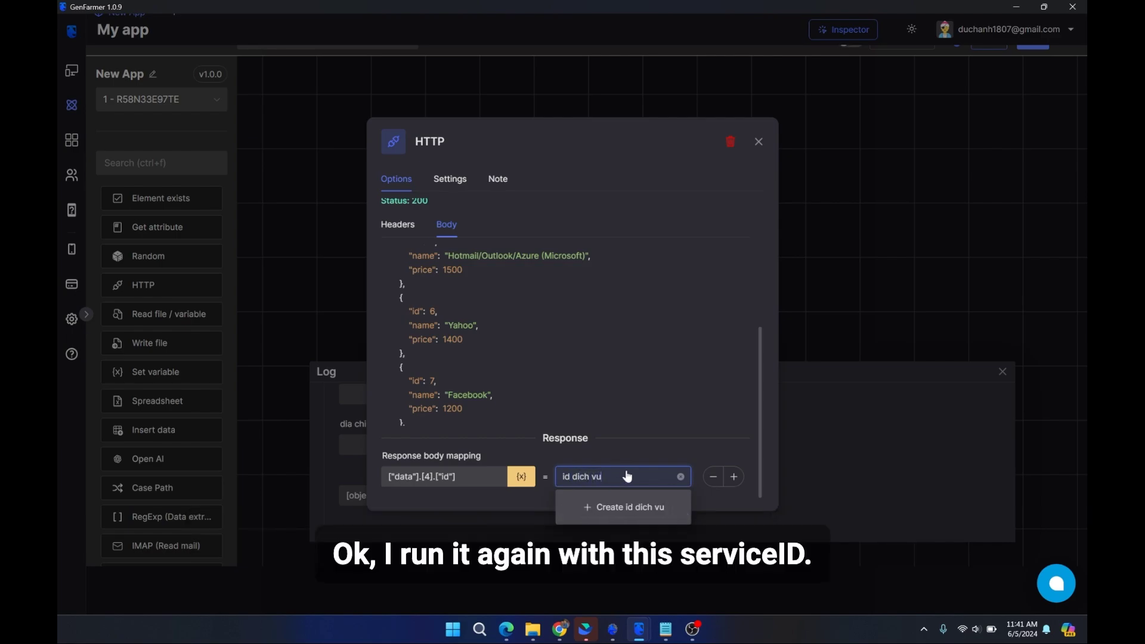
click(603, 506)
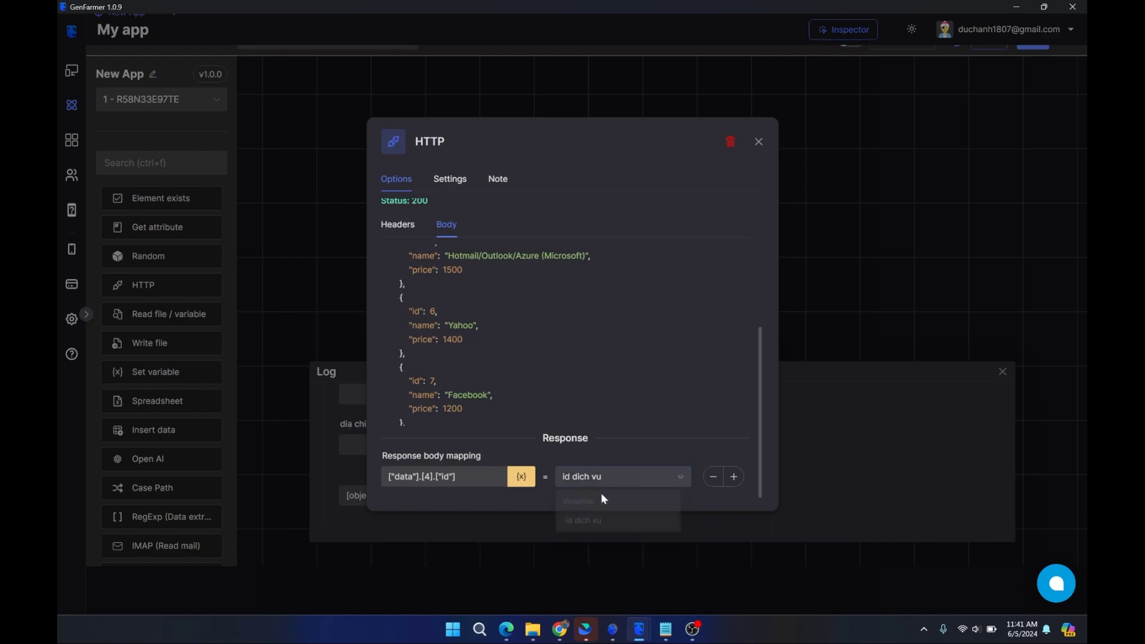
click(484, 452)
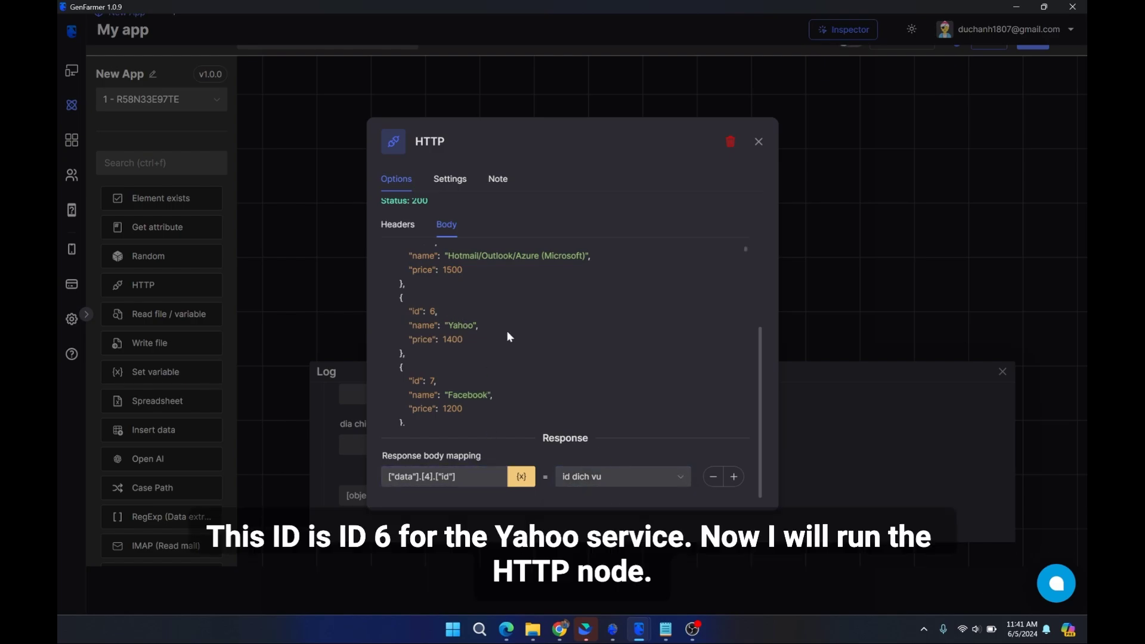
Step: Close the HTTP node settings, run the node and check the id dich vu variable in the log
click(758, 142)
click(525, 189)
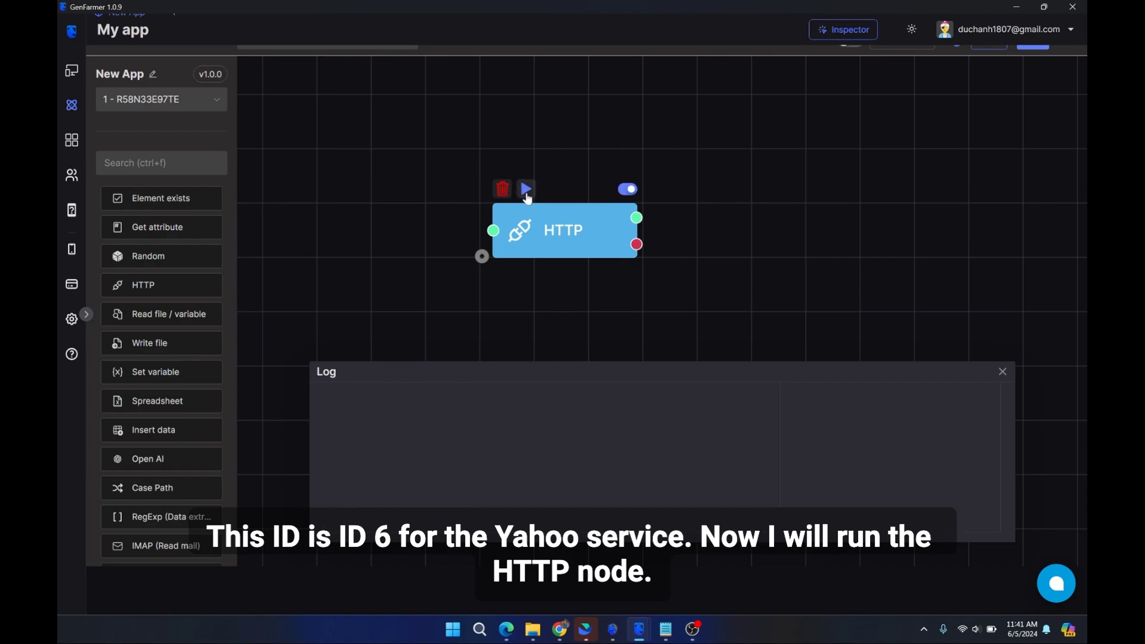
double_click(352, 496)
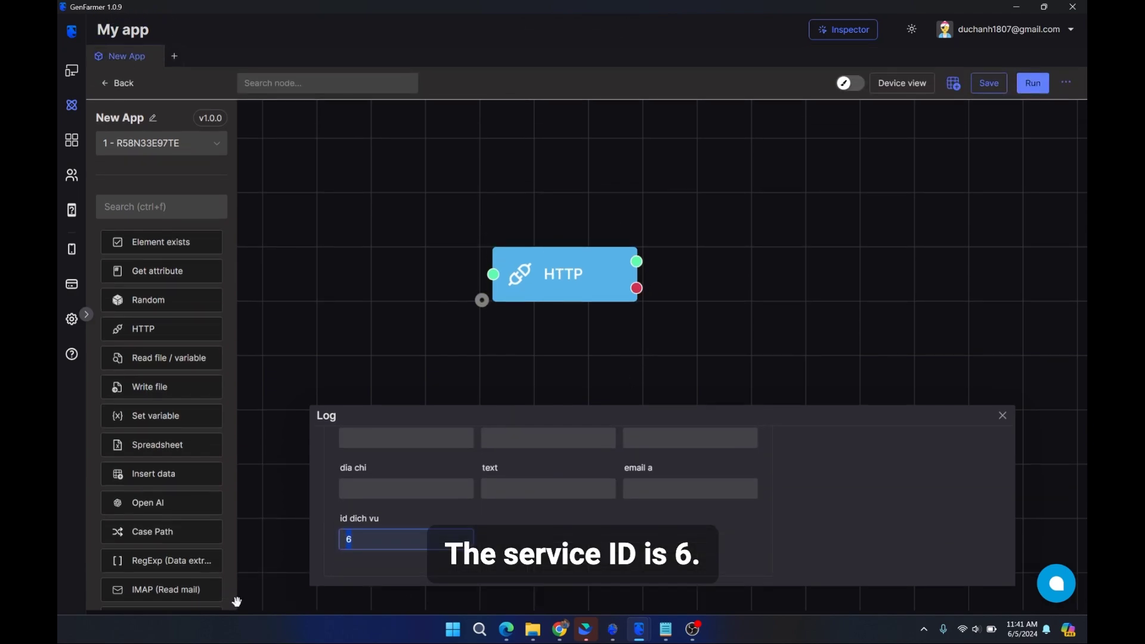
right_click(593, 276)
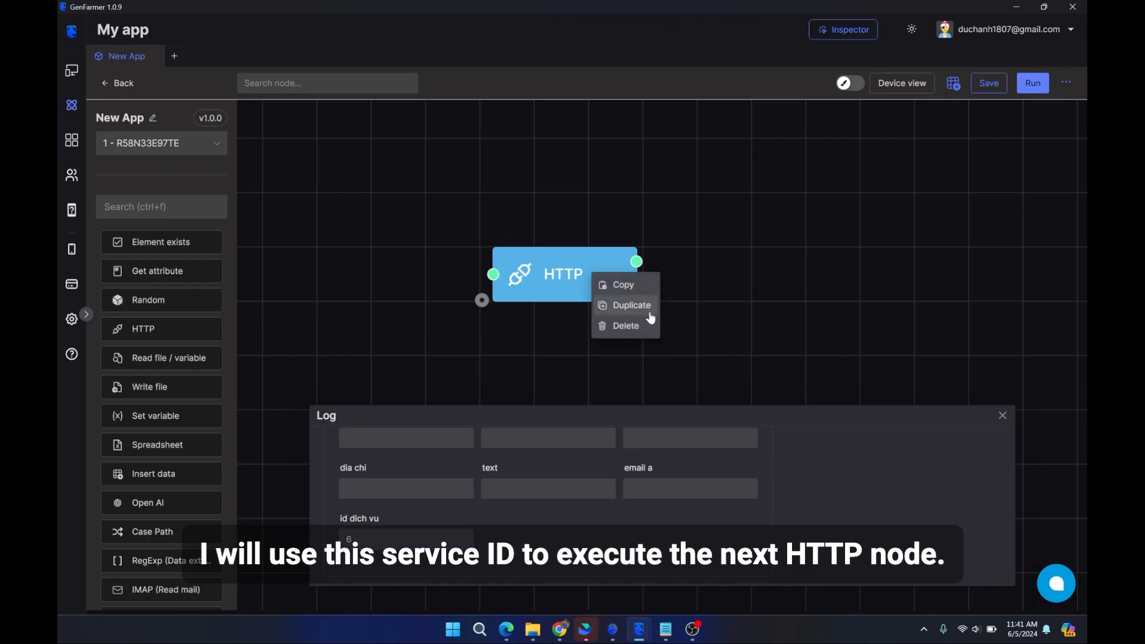
Step: Switch to the ViOTP API documentation in Chrome and copy the basic Vietnam SIM rental request URL from section 3, Yêu cầu dịch vụ
key(alt+Tab)
scroll(460, 457, down, 10)
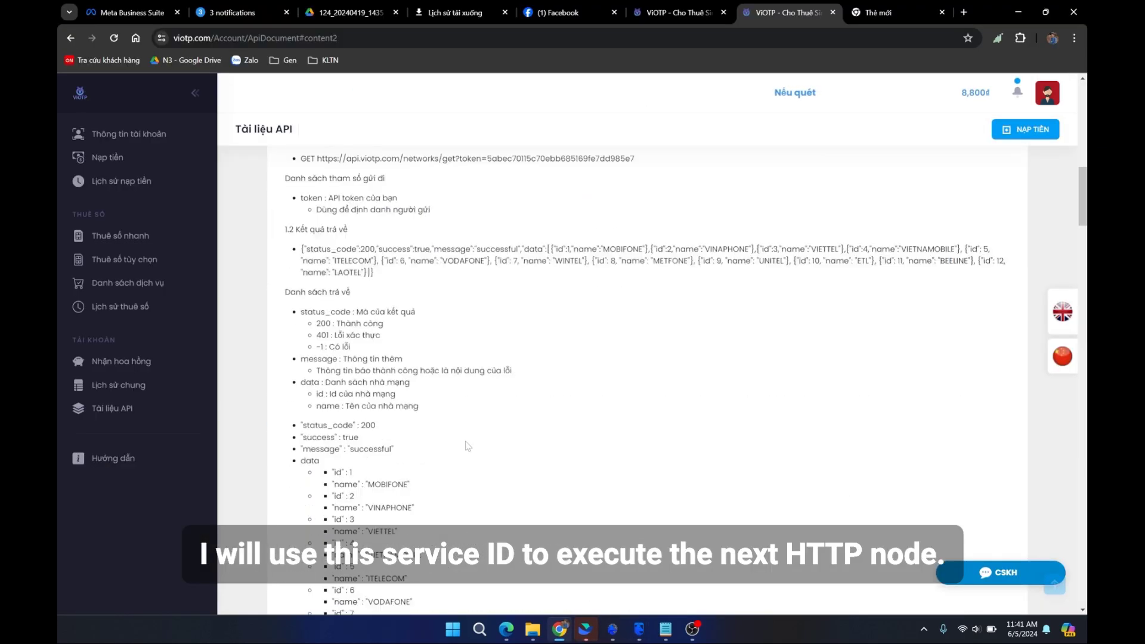
scroll(460, 457, down, 5)
scroll(438, 422, up, 5)
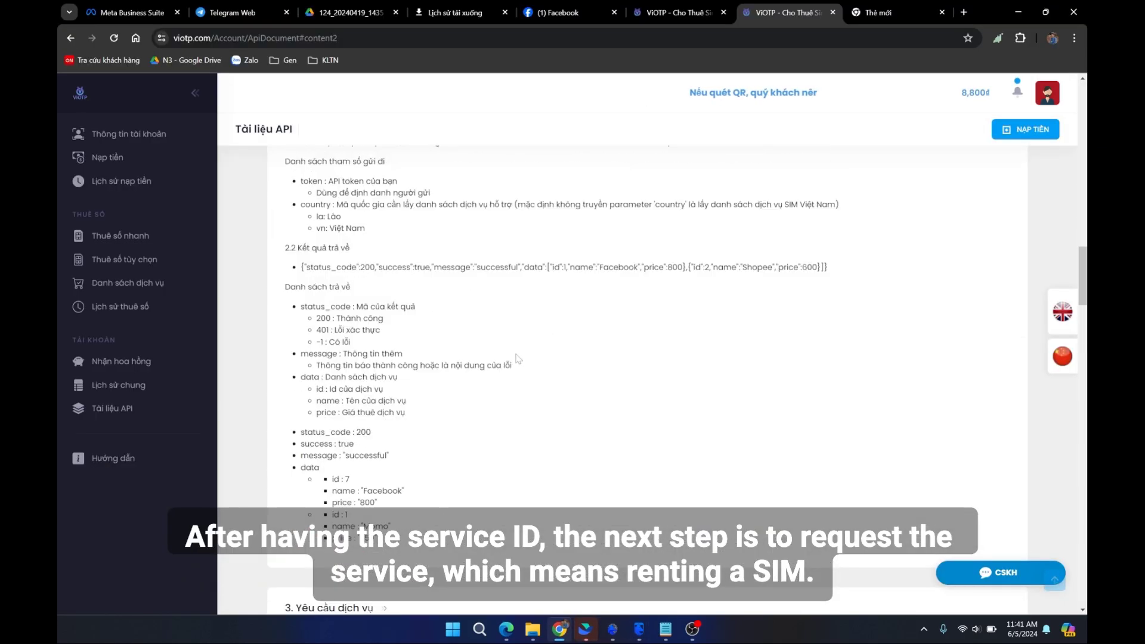
scroll(346, 477, down, 5)
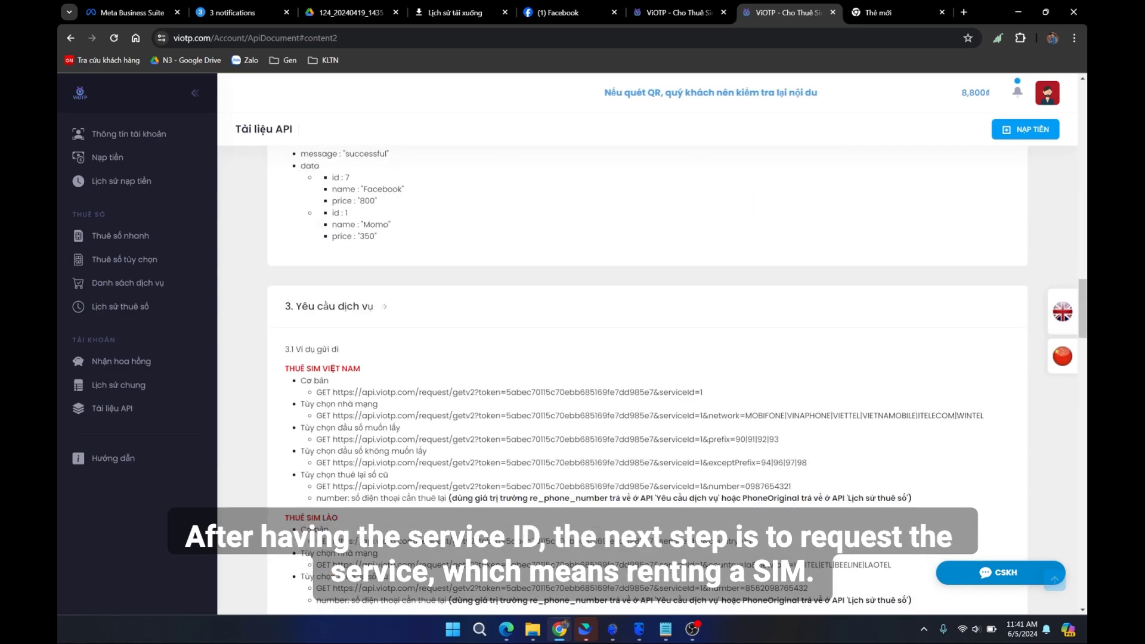
drag(376, 306, 285, 306)
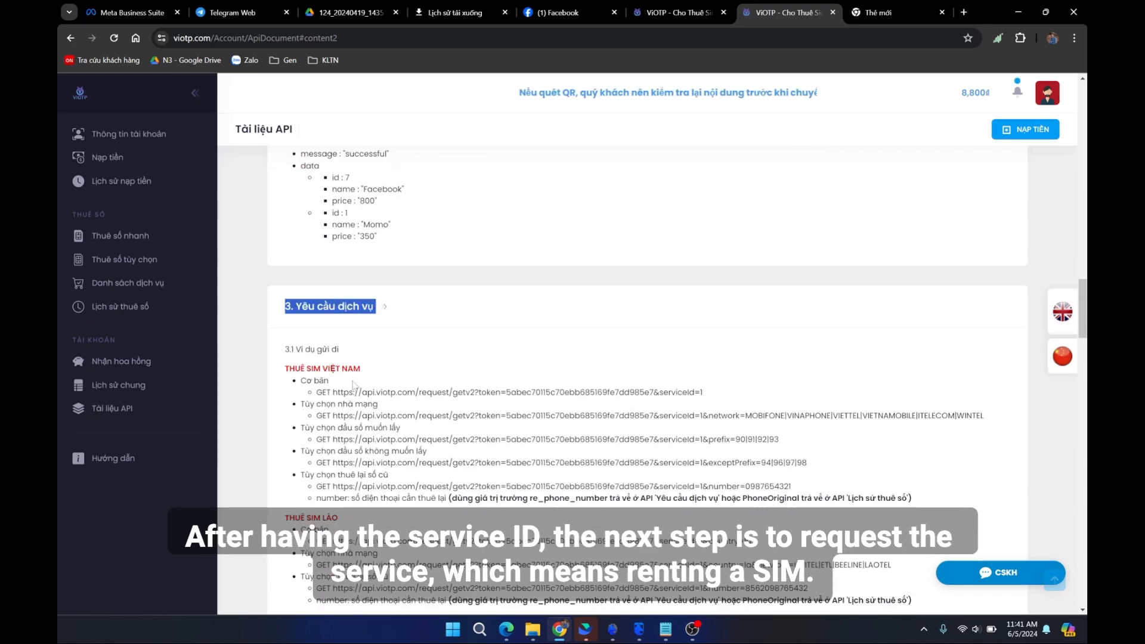
scroll(596, 382, down, 1)
scroll(647, 382, down, 1)
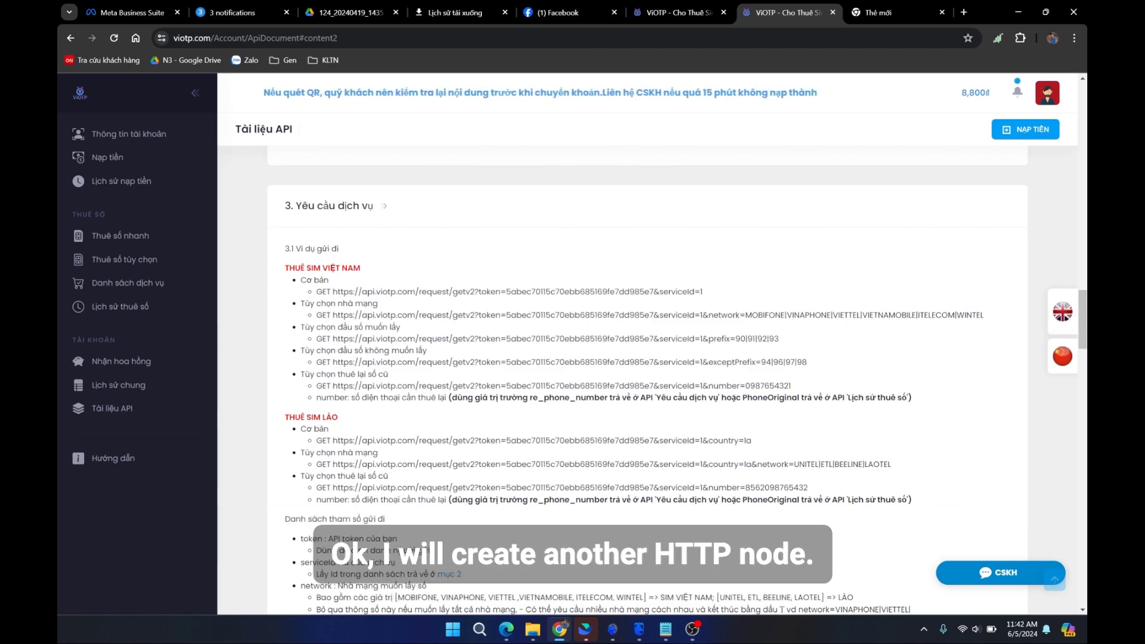
drag(333, 291, 753, 294)
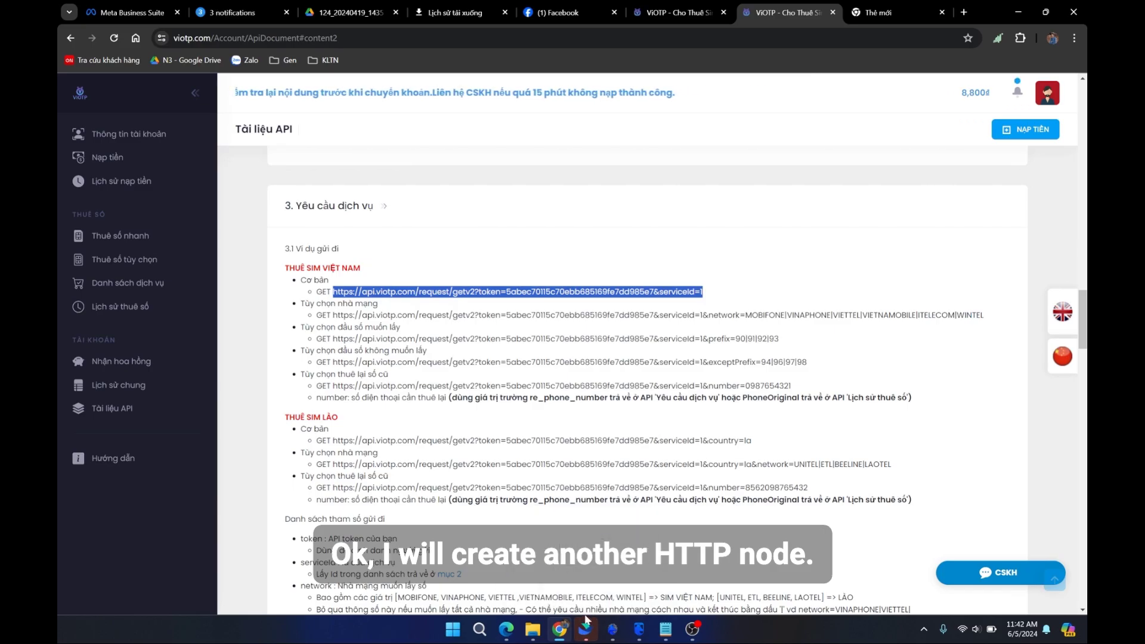
Step: Switch back to GenFarmer, add a second HTTP node beside the existing one and open its settings
click(616, 629)
click(584, 554)
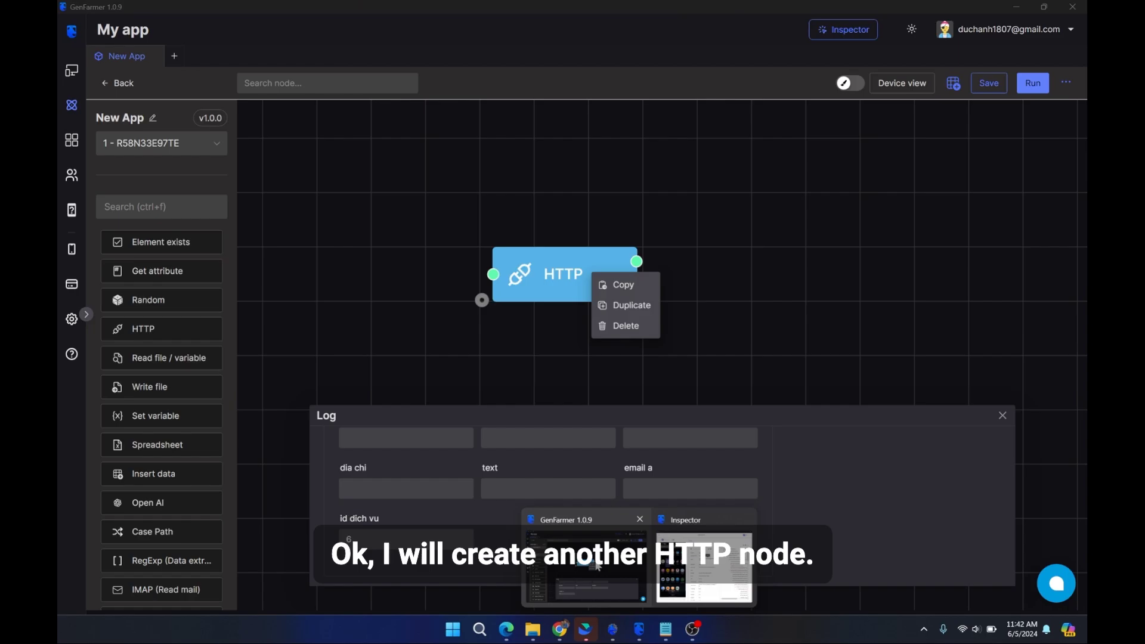
click(827, 250)
drag(156, 329, 794, 292)
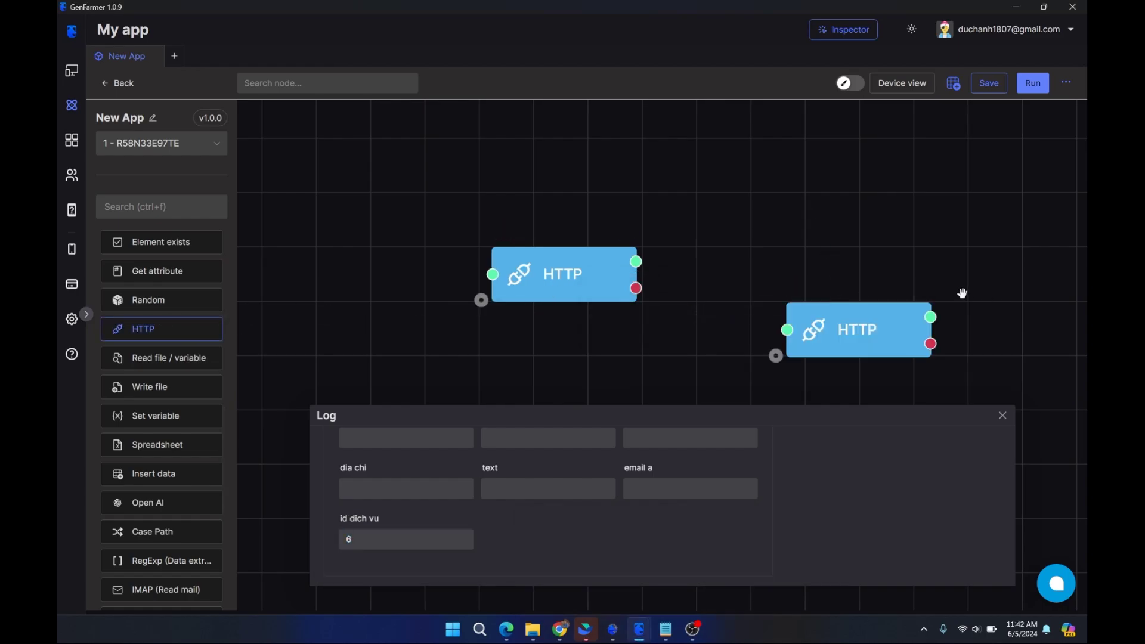
drag(891, 252, 666, 206)
drag(657, 283, 685, 237)
double_click(687, 246)
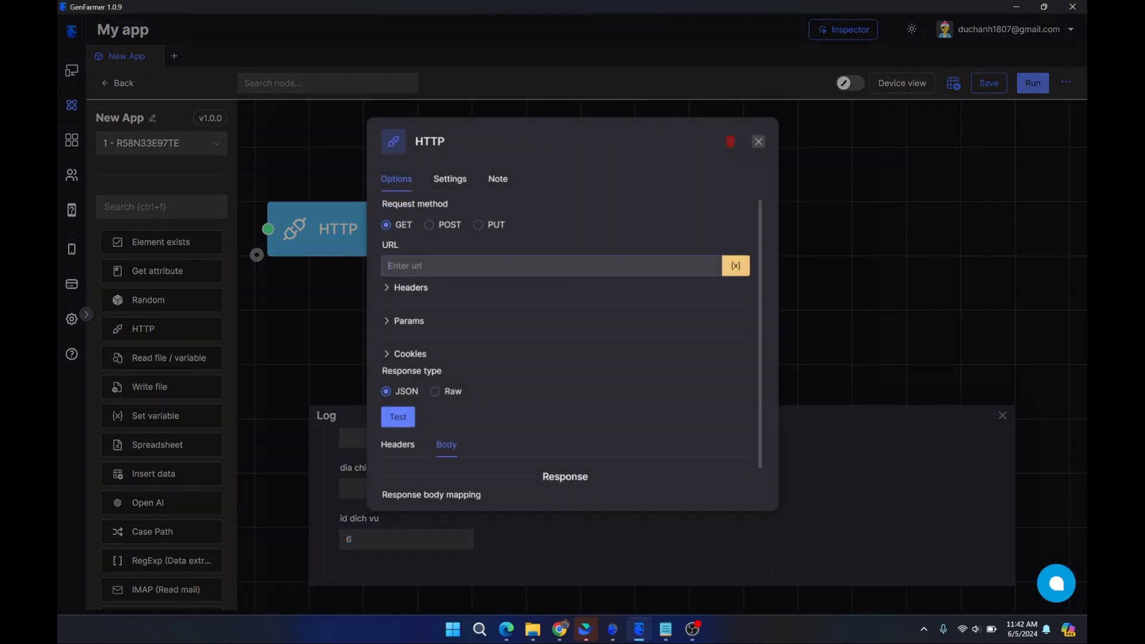
Step: Paste the copied getv2 request URL into the new HTTP node and remove the sample API token after token=
click(569, 266)
key(ctrl+v)
drag(475, 265, 342, 267)
key(ctrl+a)
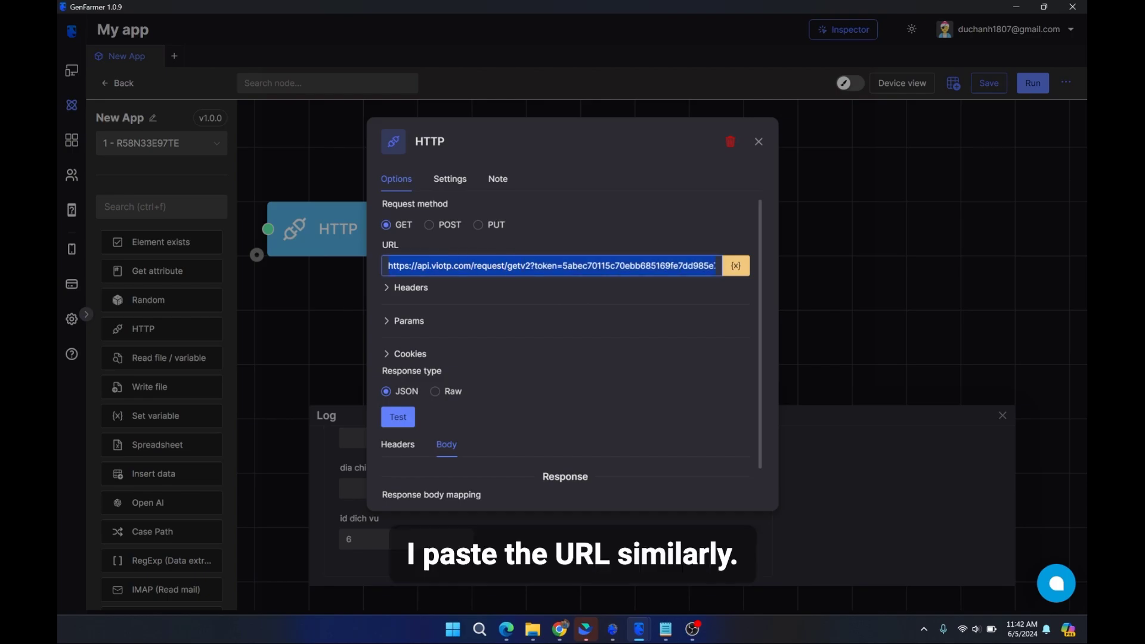
drag(716, 265, 507, 266)
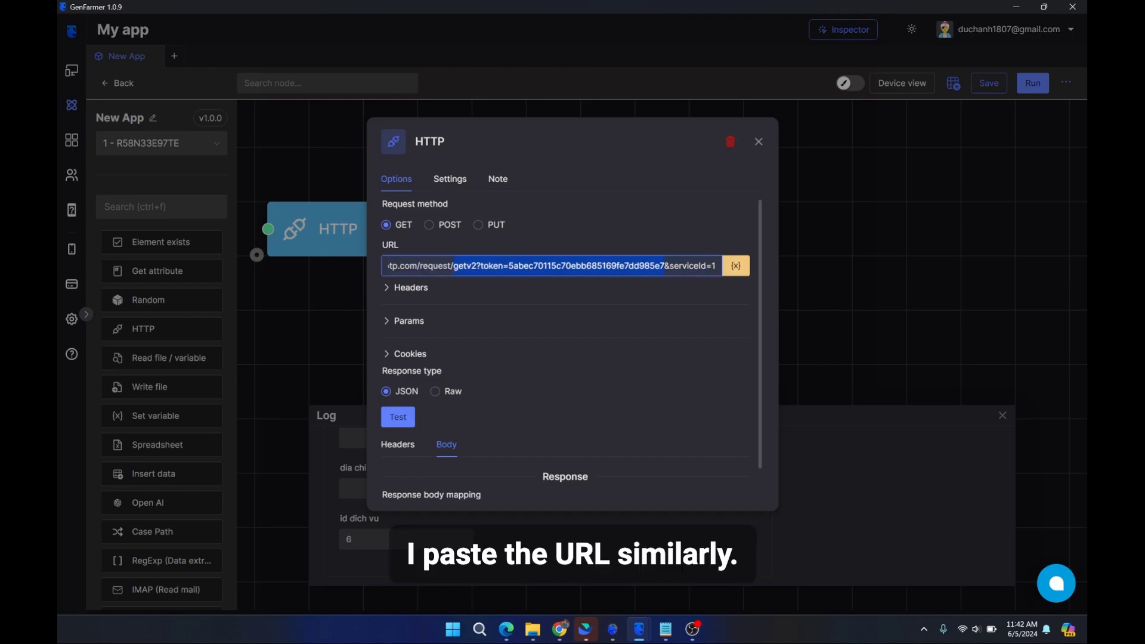
drag(454, 266, 509, 266)
key(BackSpace)
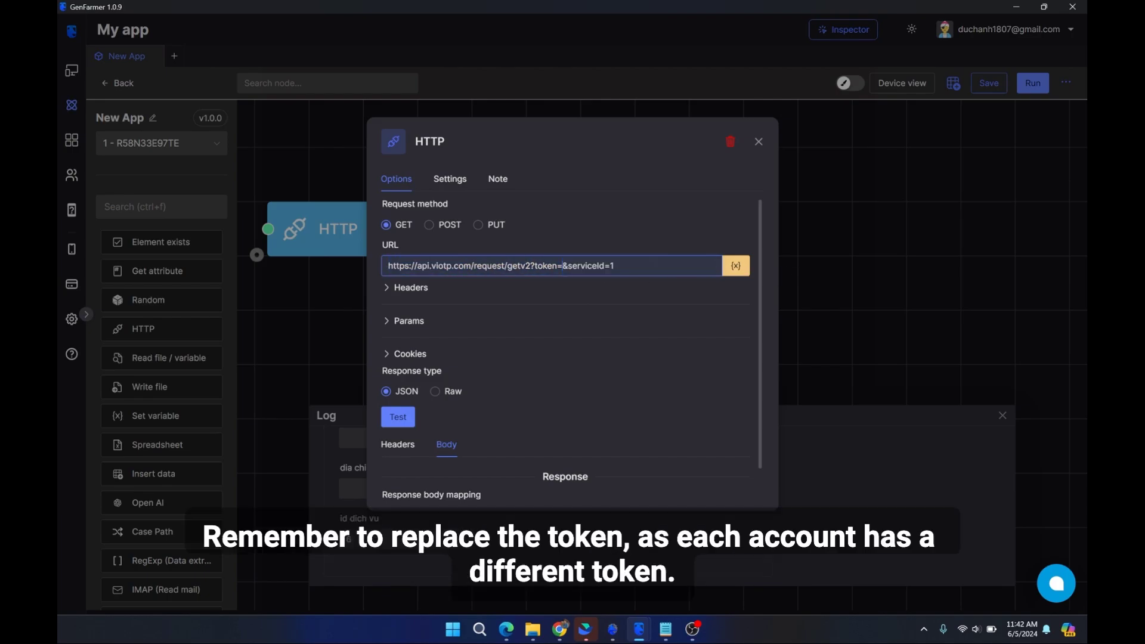
Step: Switch to the ViOTP documentation in Chrome and copy the account's API token
key(alt+Tab)
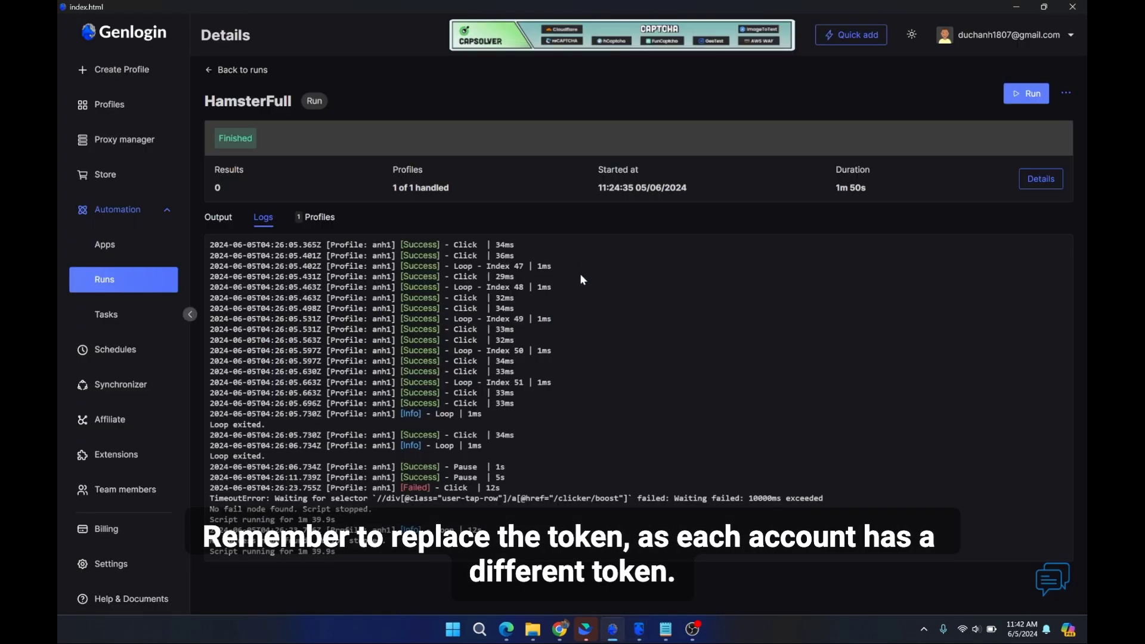
click(559, 630)
scroll(573, 237, up, 10)
scroll(572, 238, up, 5)
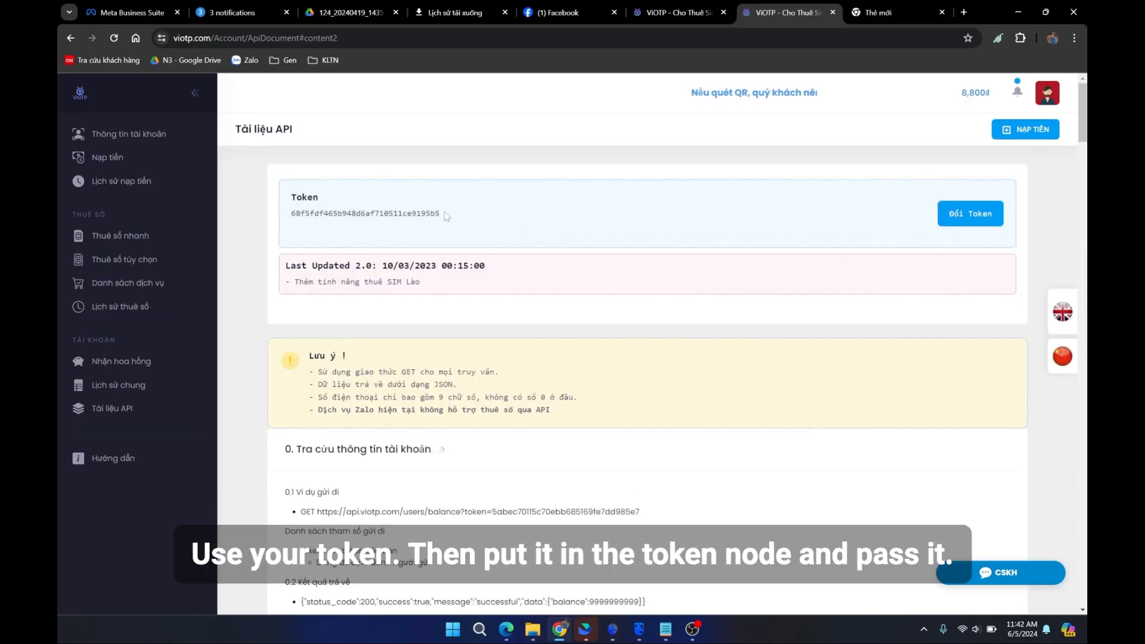
click(432, 213)
scroll(586, 224, down, 18)
Step: Return to GenFarmer and paste the account's API token after token= in the request URL
key(alt+Tab)
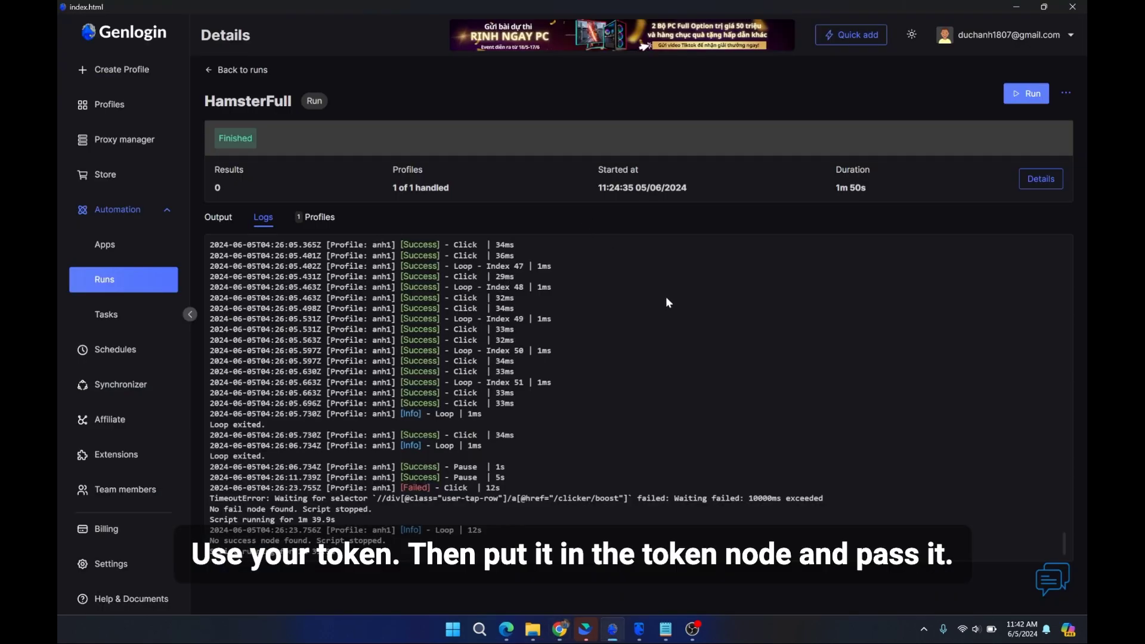
mouse_move(639, 630)
click(596, 564)
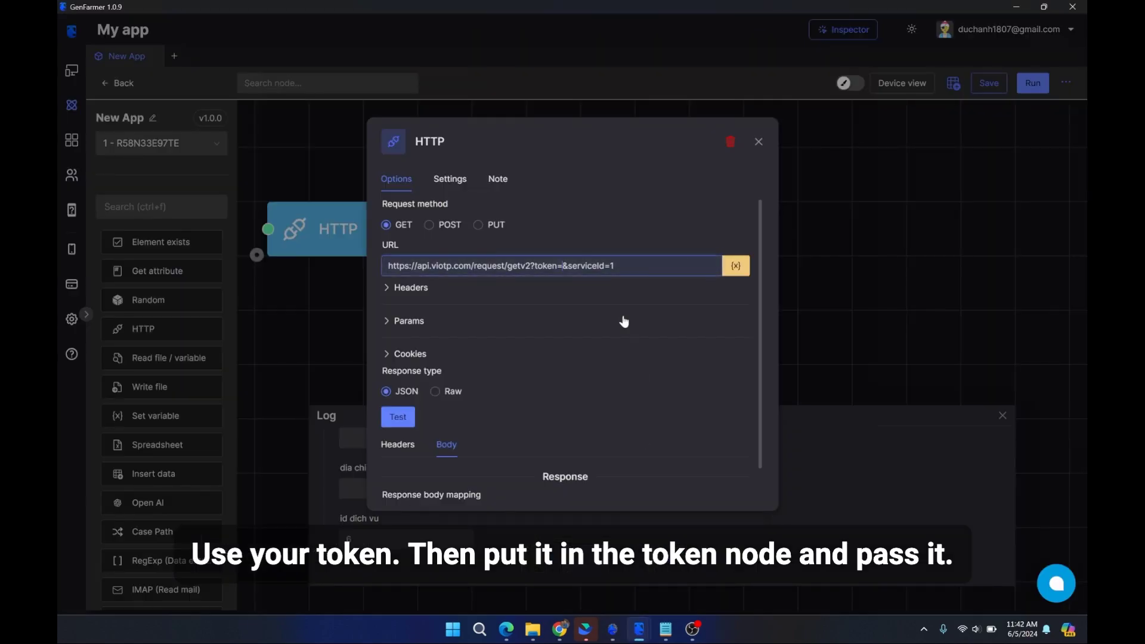
key(ctrl+v)
Step: Replace the default serviceId value 1 at the end of the request URL with the variable id dich vu
drag(666, 266, 722, 267)
click(699, 267)
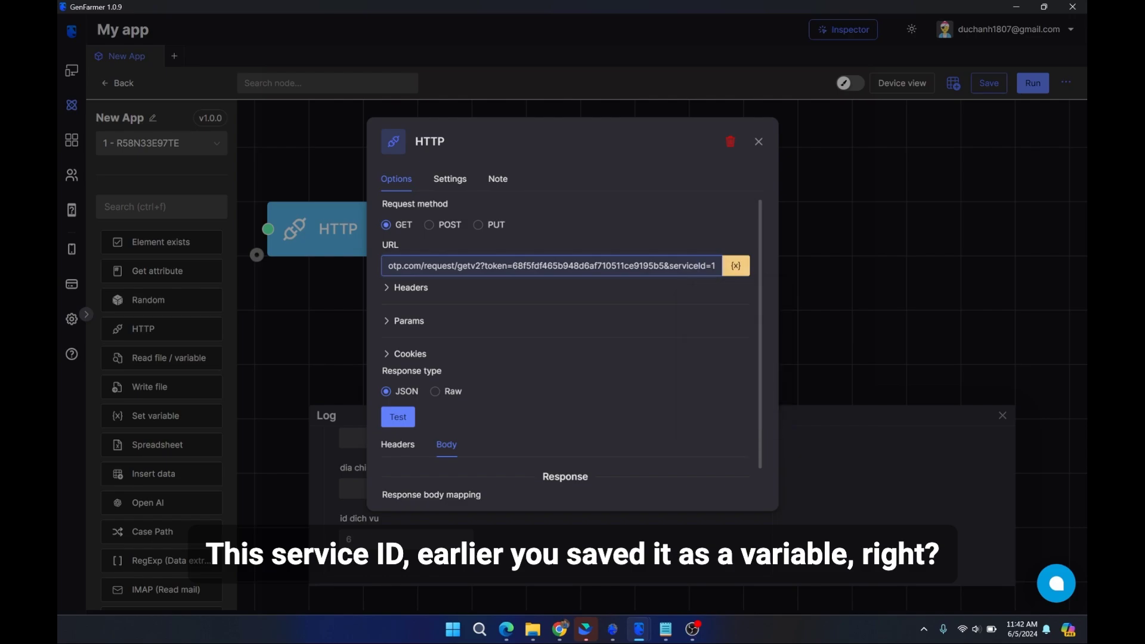
click(707, 279)
click(693, 267)
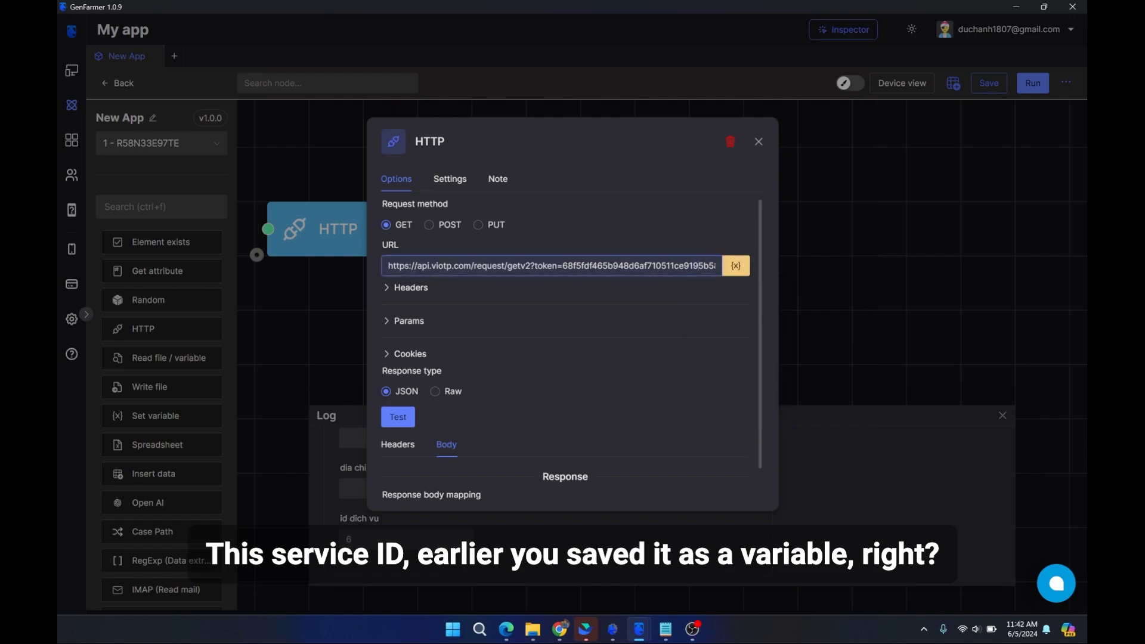
key(Right)
key(Right)
key(Right)
key(Right)
key(Right)
key(Right)
key(Right)
key(Right)
key(Right)
key(Right)
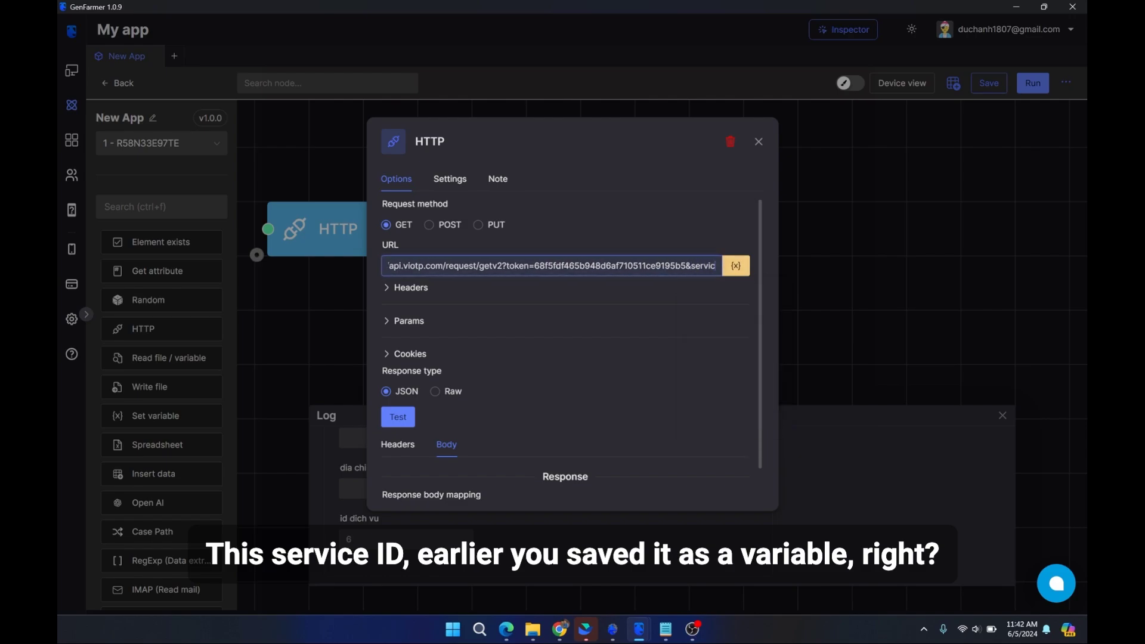
key(Right)
key(Right)
key(Right)
key(Right)
key(Right)
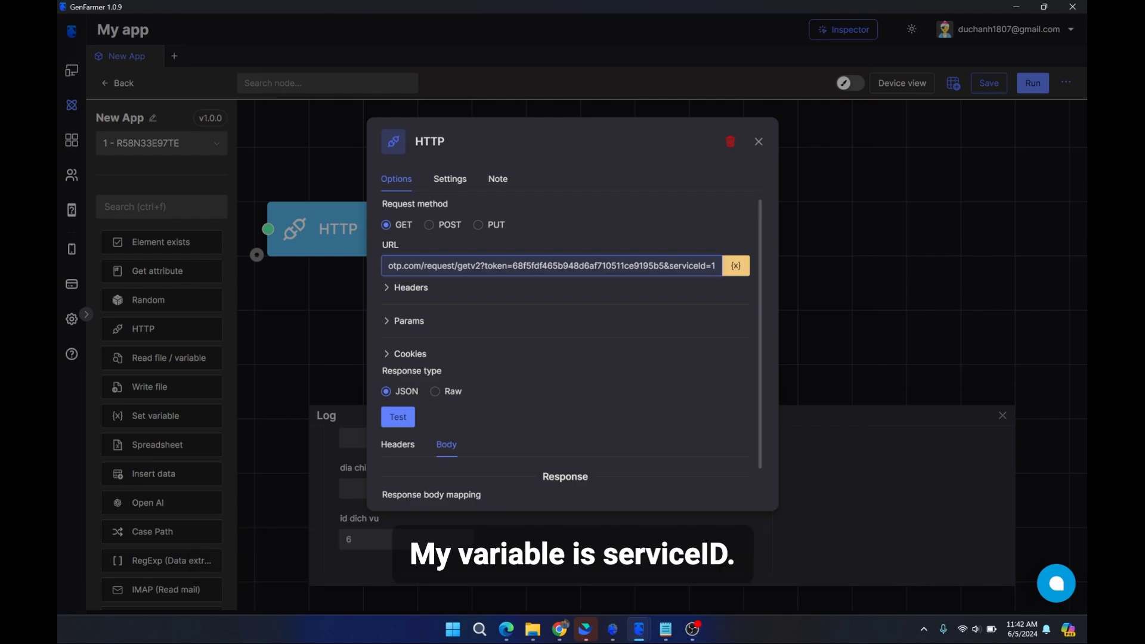
key(BackSpace)
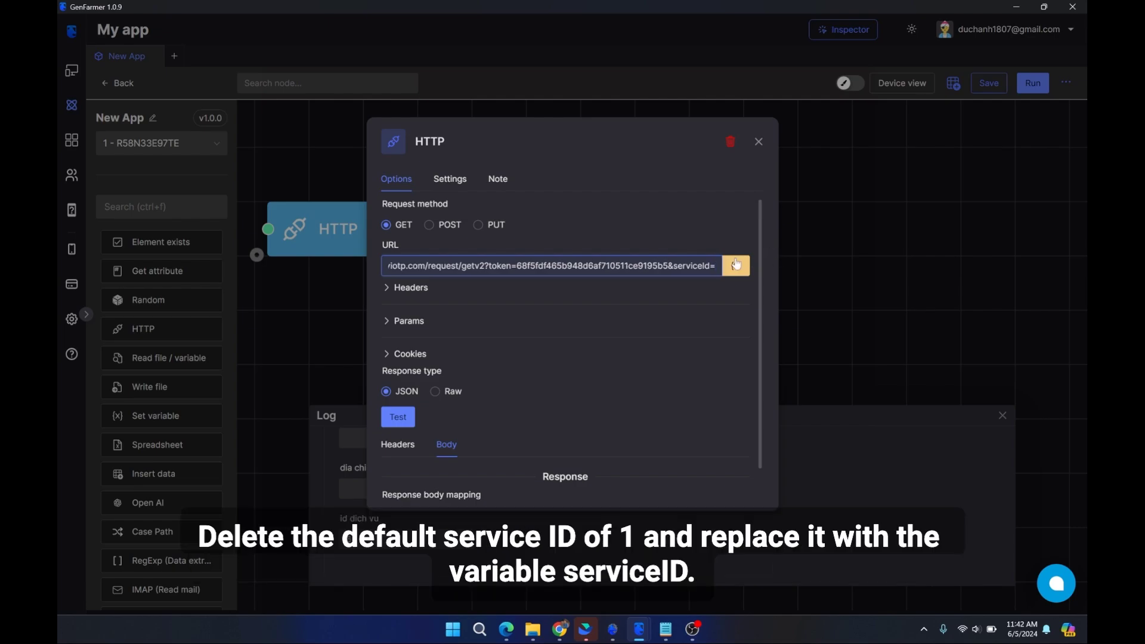
click(737, 267)
scroll(734, 340, down, 10)
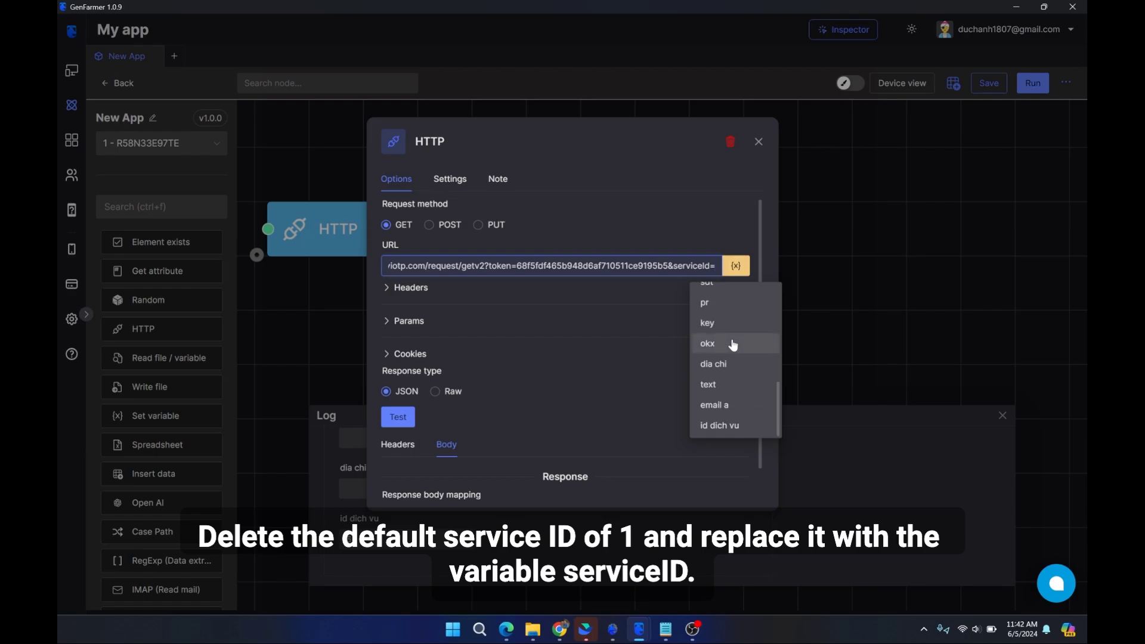
click(739, 423)
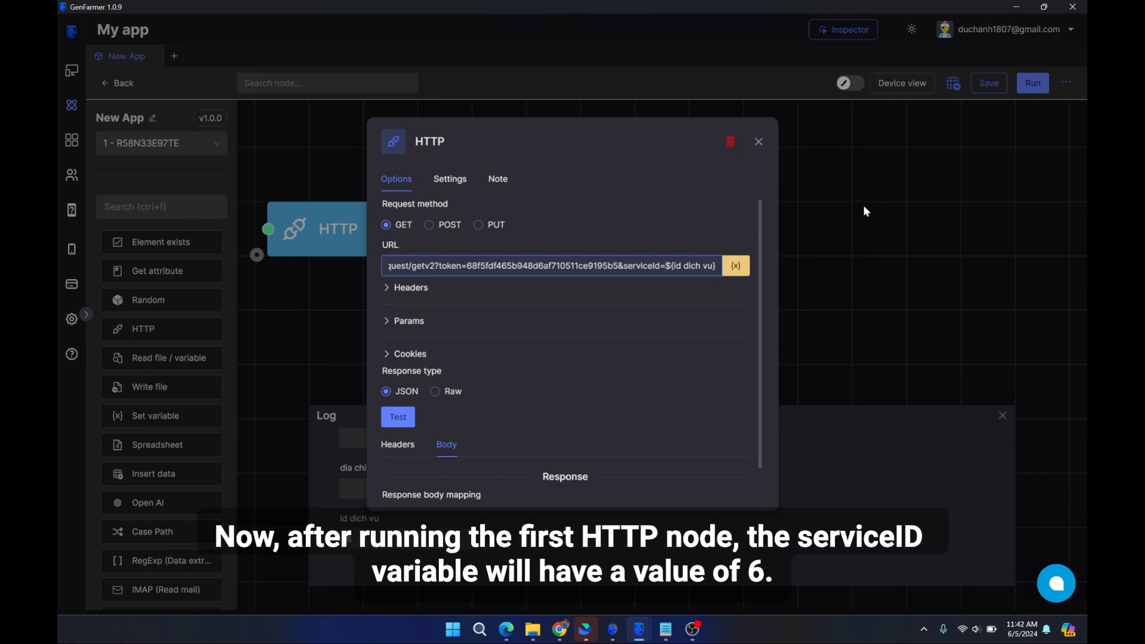
Step: Close the node settings and connect the first HTTP node's success output to the second HTTP node, placing the two closer together
scroll(566, 358, down, 1)
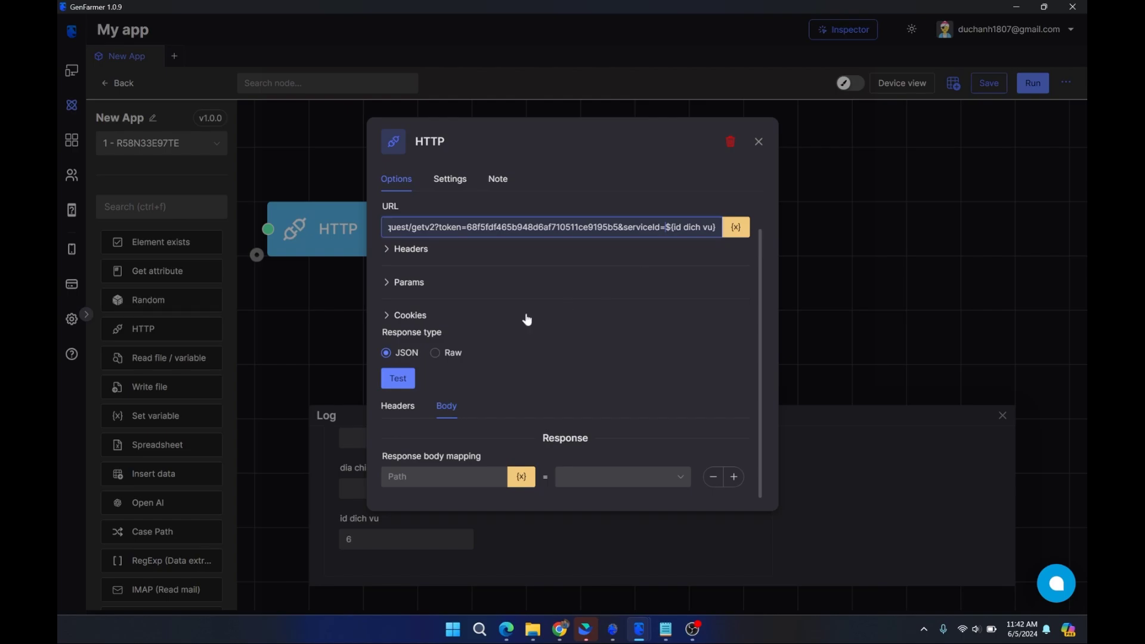
click(759, 143)
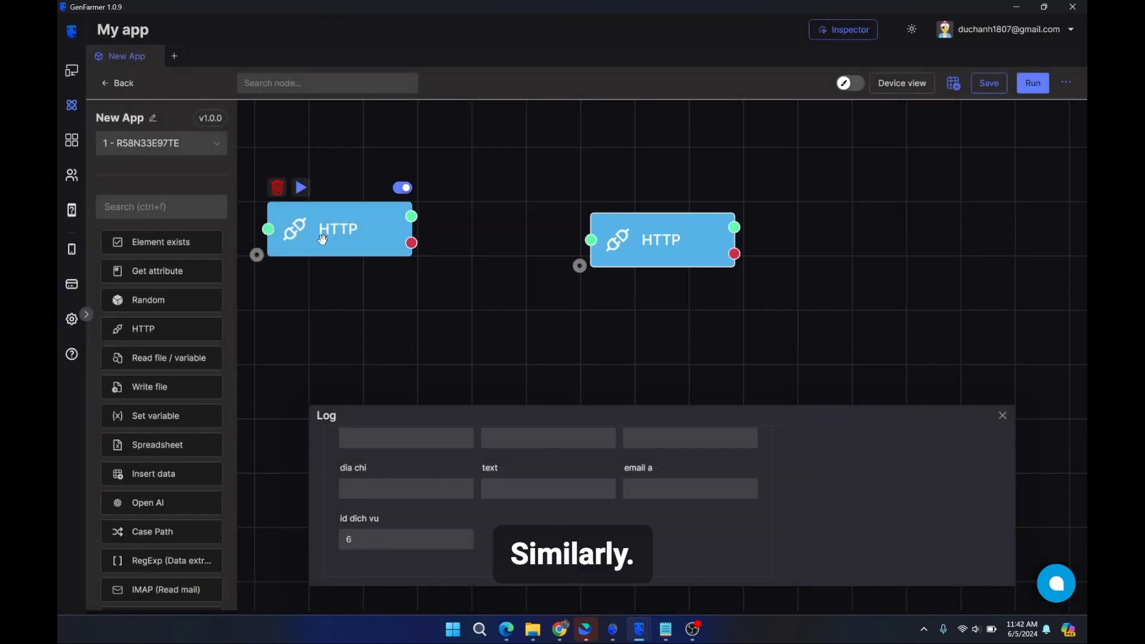
mouse_move(322, 243)
mouse_down()
mouse_move(378, 283)
mouse_move(459, 219)
mouse_move(590, 240)
mouse_move(645, 219)
mouse_up()
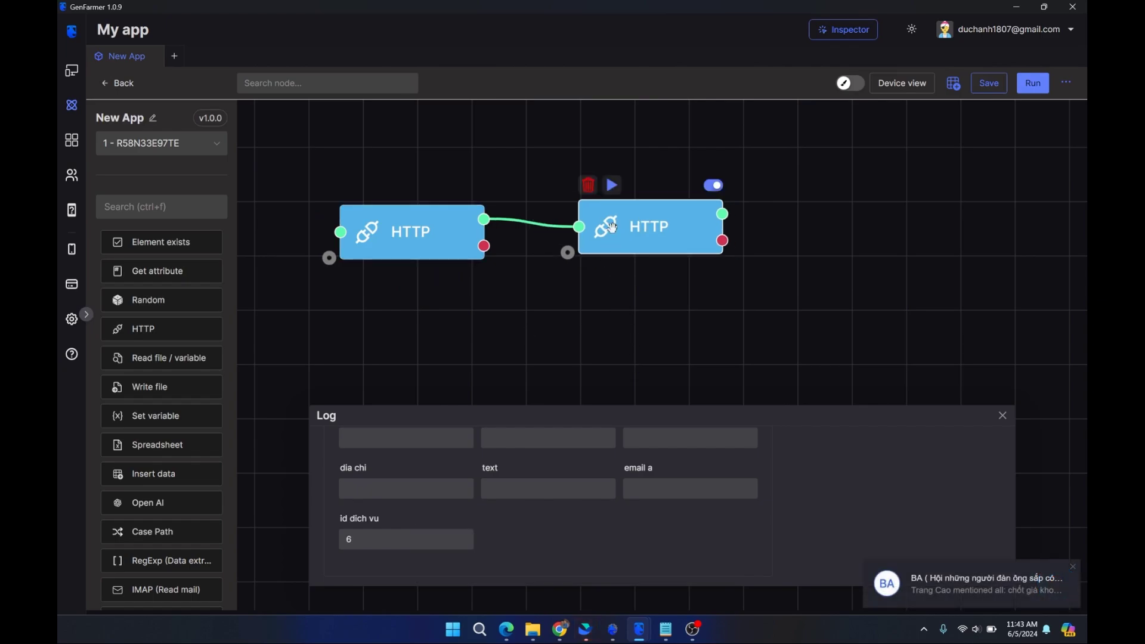
drag(610, 243, 610, 245)
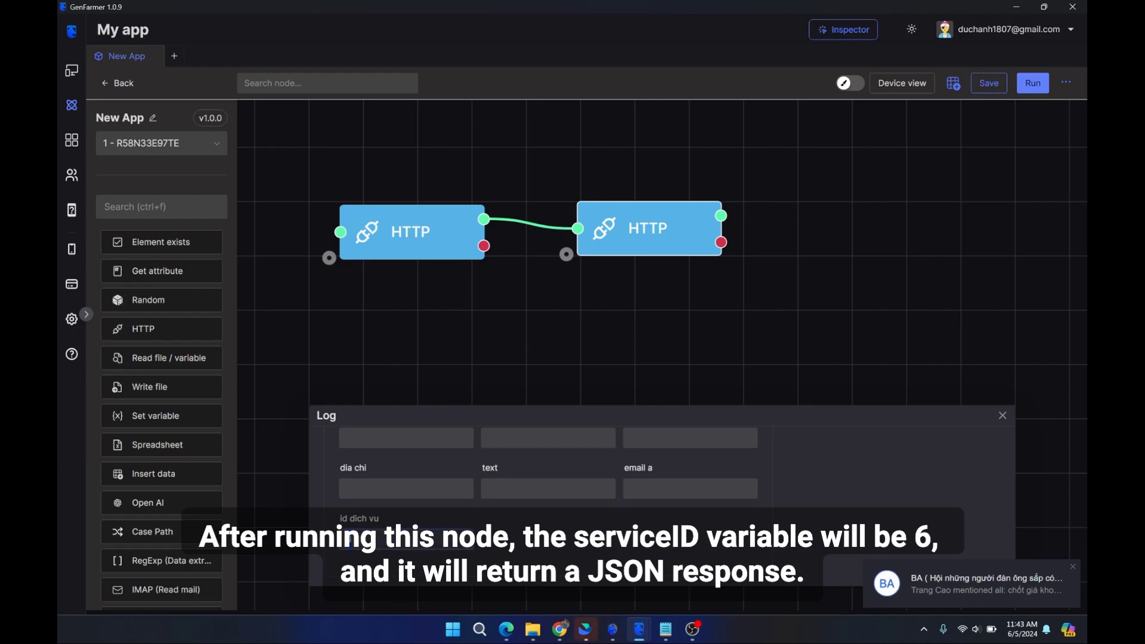
Step: Reopen the second HTTP node, replace the serviceId variable in its URL with 6 and send a test request
double_click(657, 250)
scroll(475, 307, down, 2)
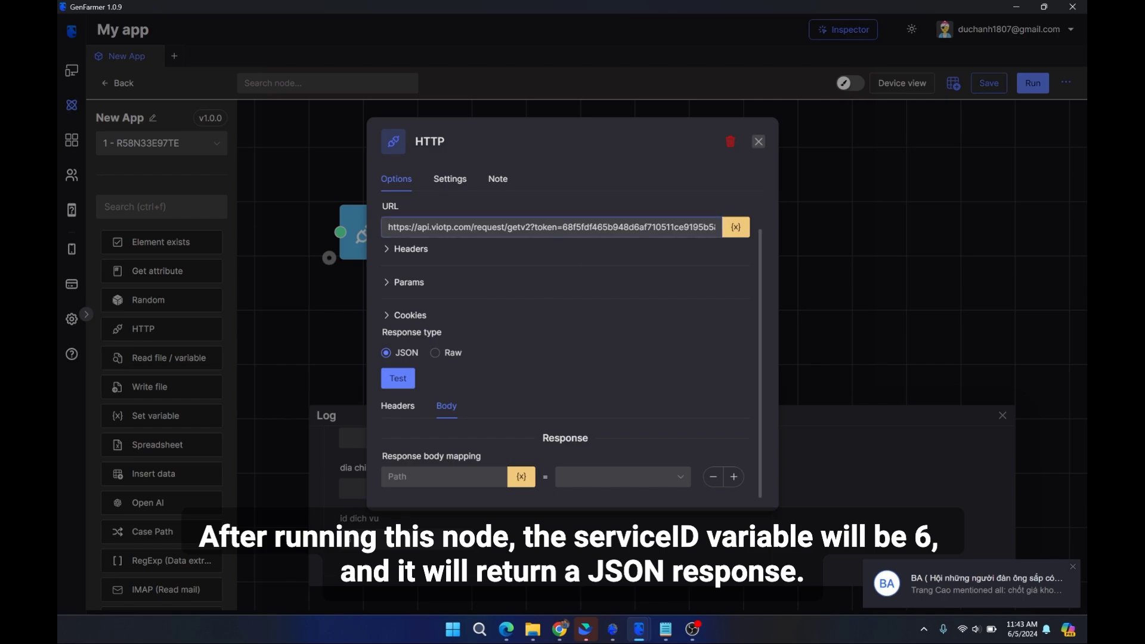
drag(607, 227, 745, 232)
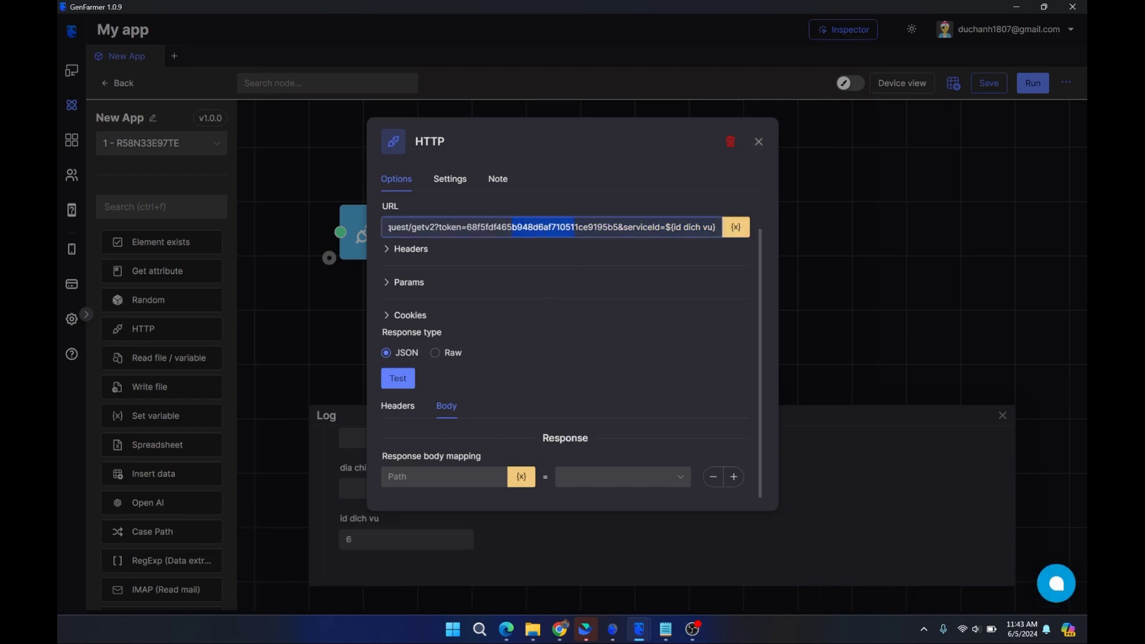
drag(665, 227, 717, 227)
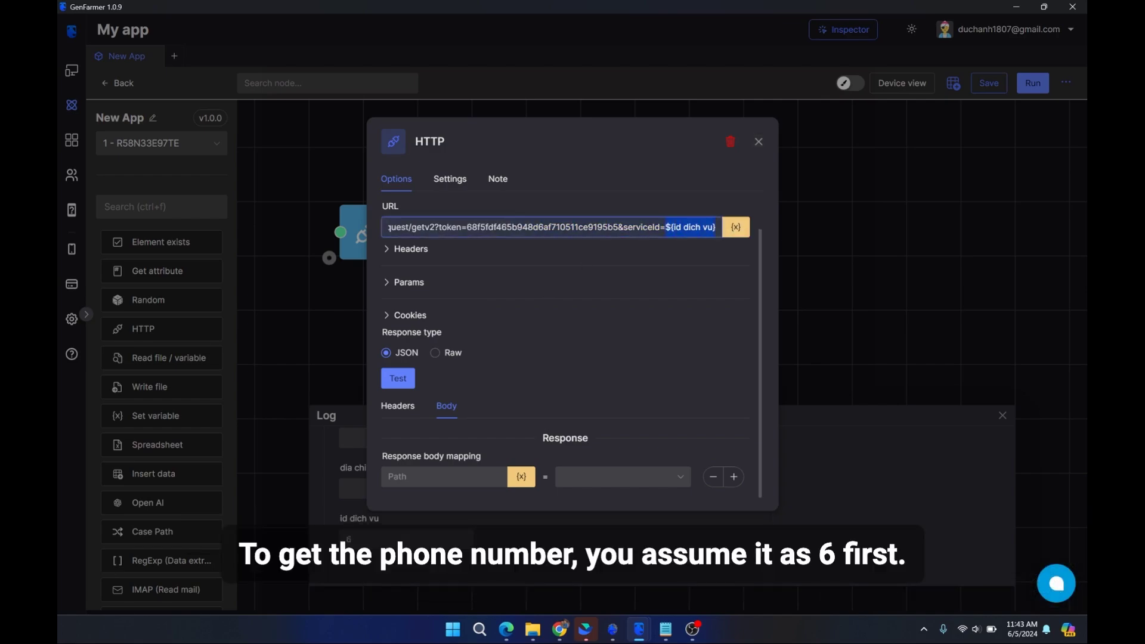
key(BackSpace)
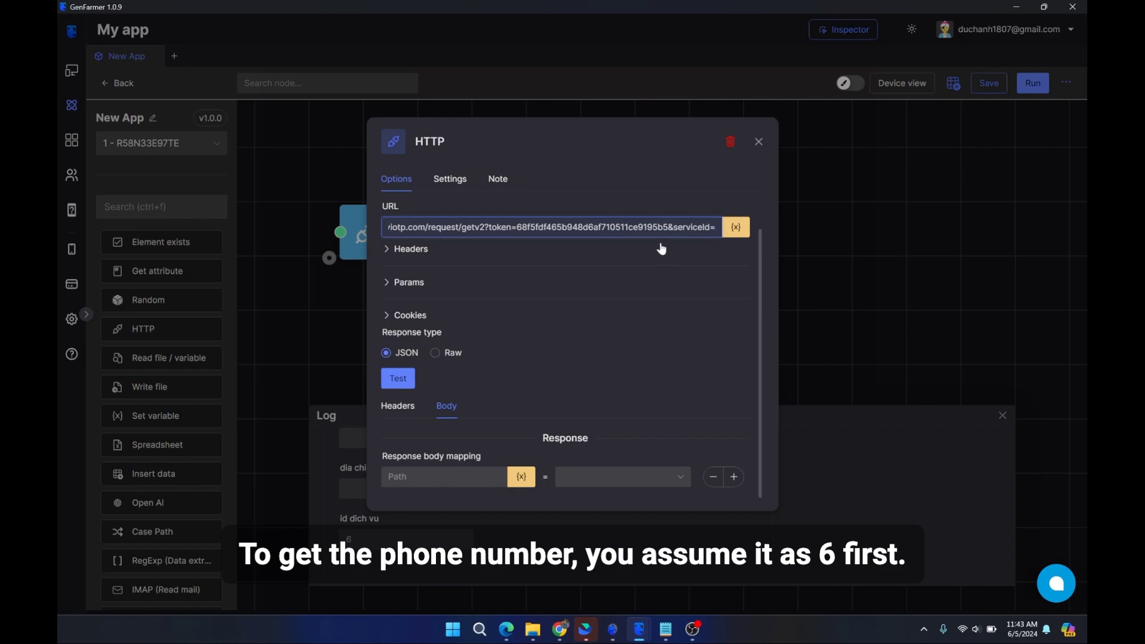
key(Num_Lock)
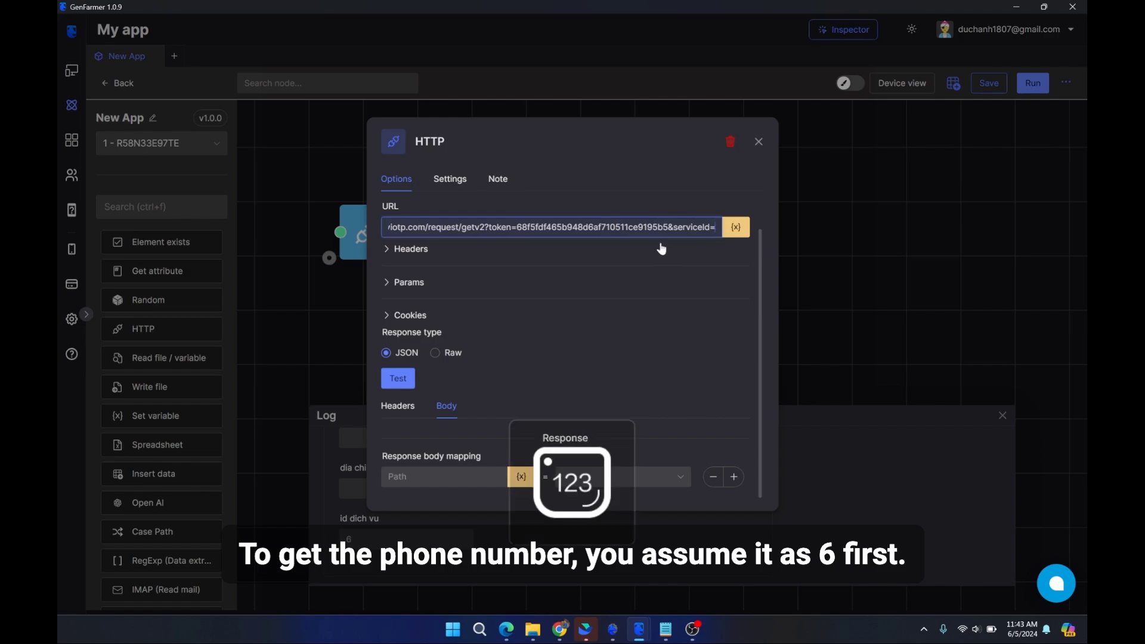
text(6)
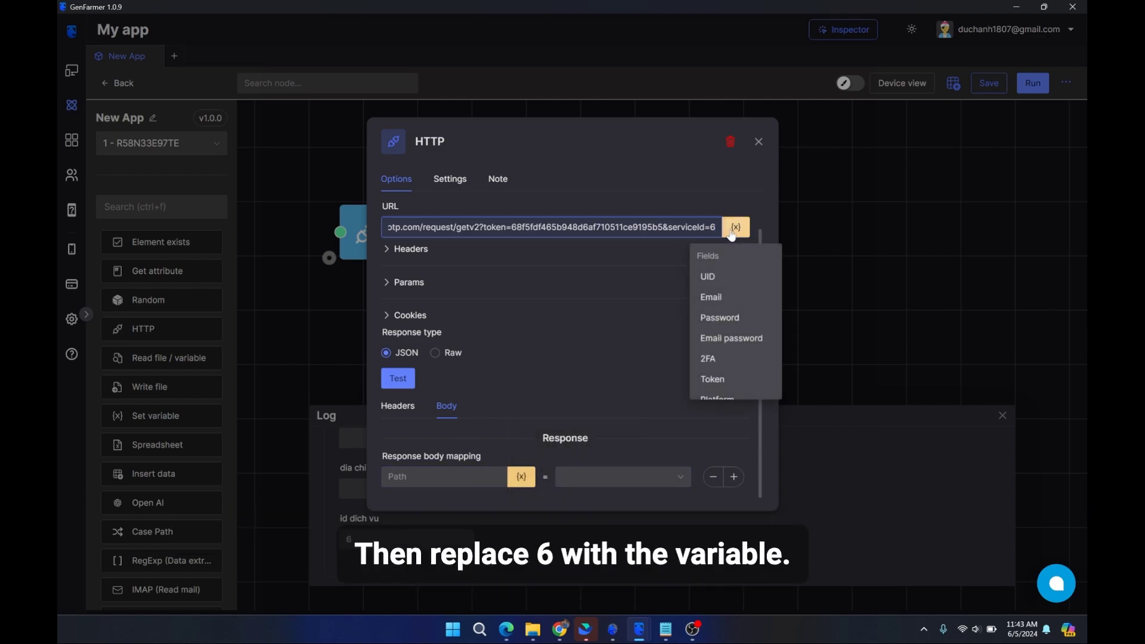
click(405, 381)
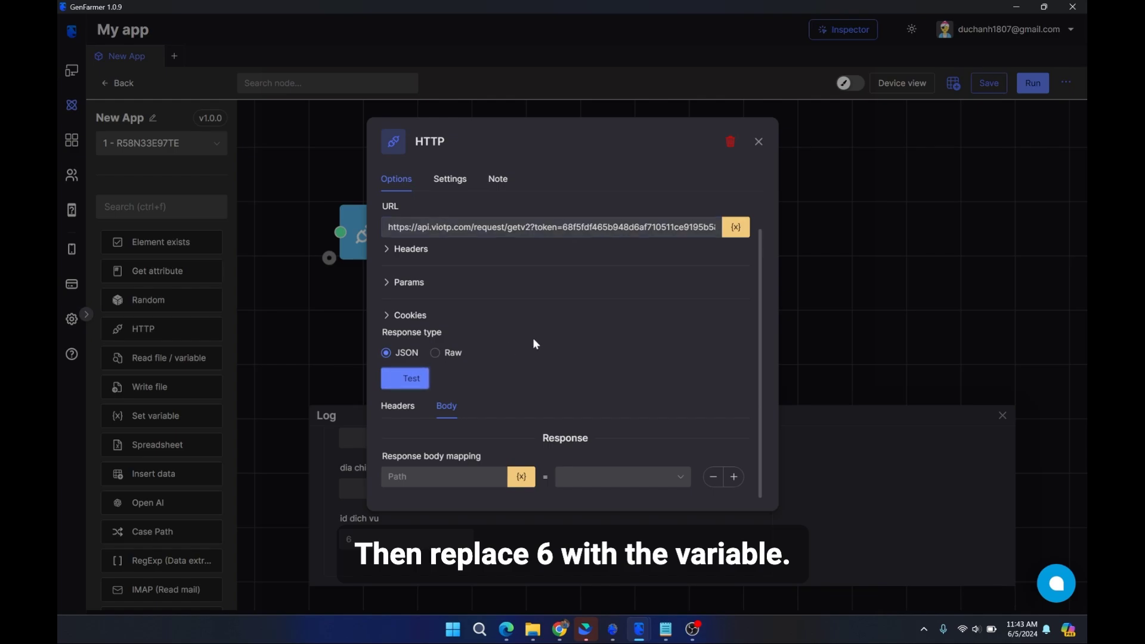
scroll(546, 335, down, 3)
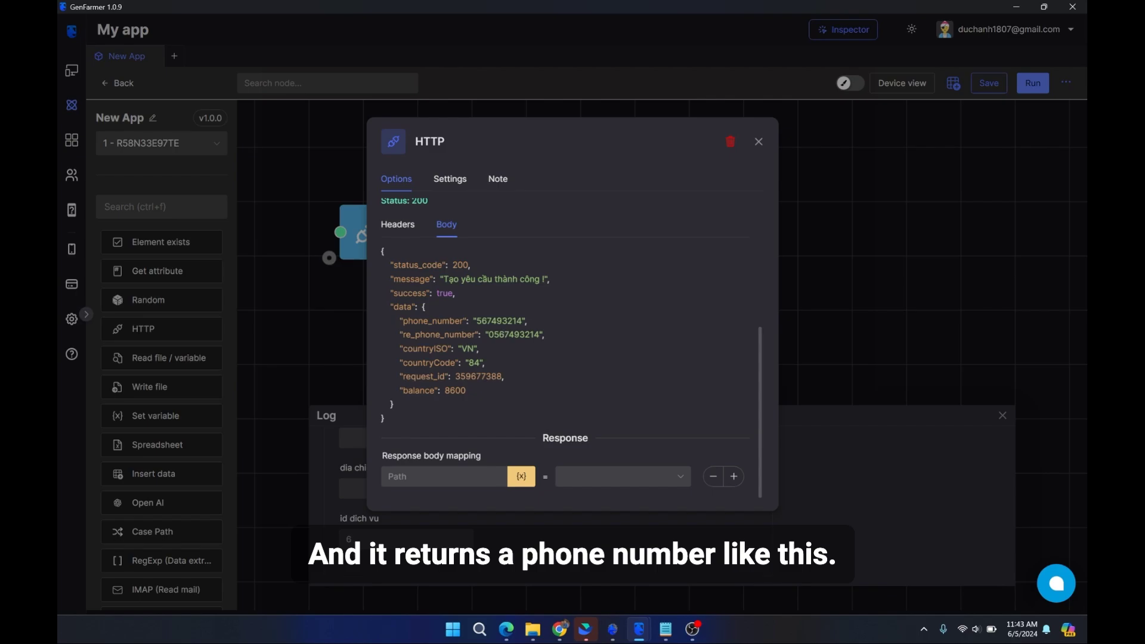
Step: Examine the phone number and request_id fields in the test response body
double_click(513, 335)
click(515, 335)
drag(504, 334, 502, 322)
double_click(502, 321)
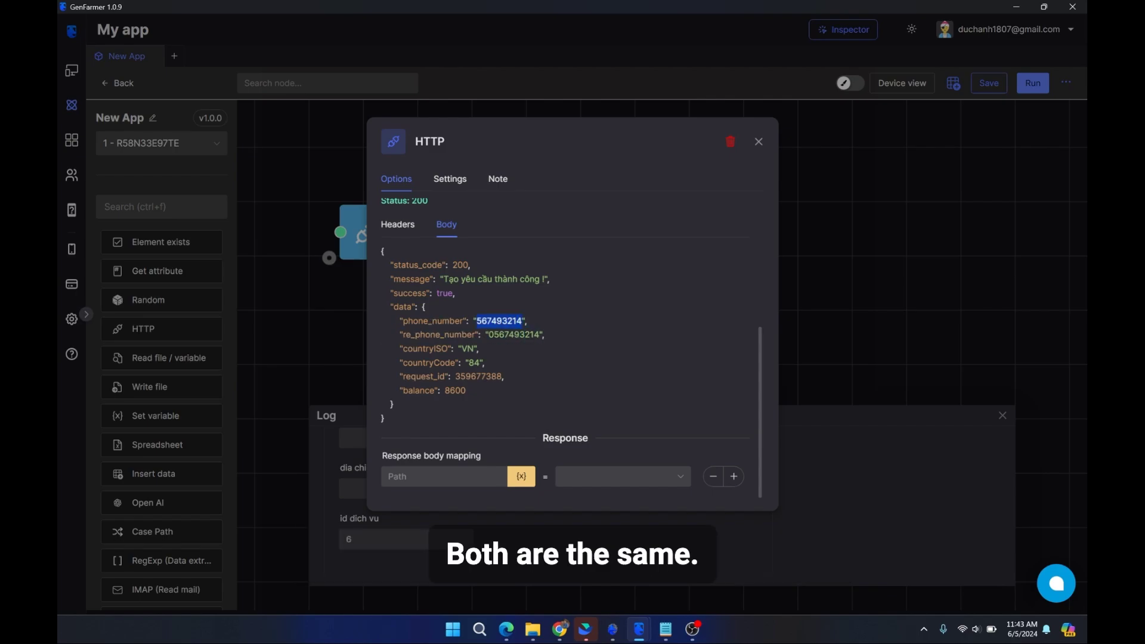
click(446, 474)
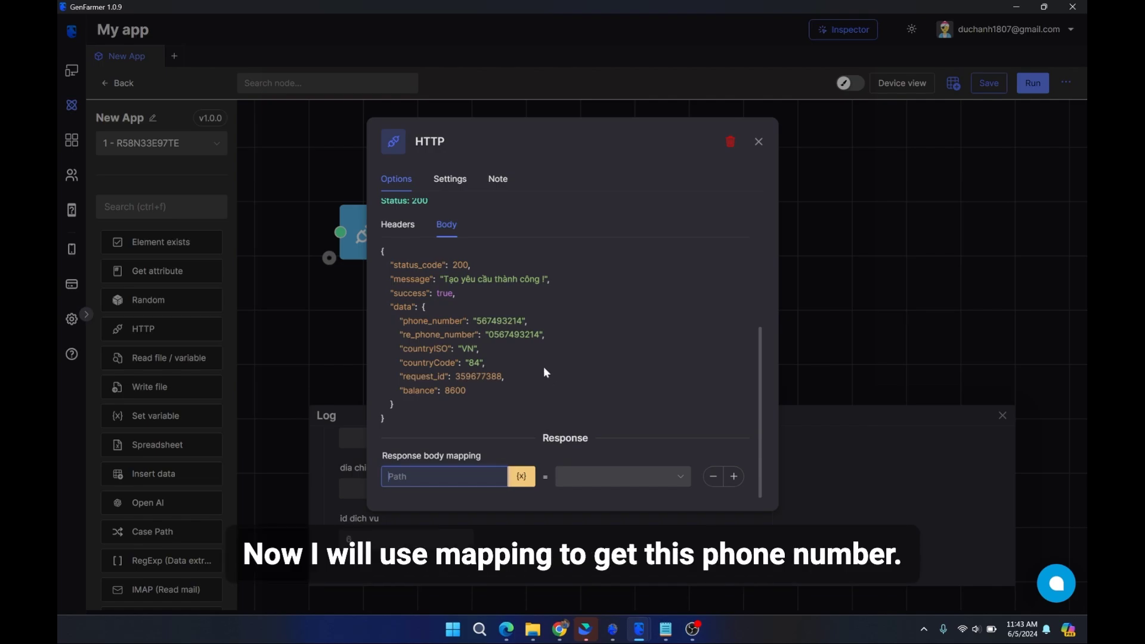
scroll(544, 371, up, 1)
scroll(545, 372, down, 1)
drag(400, 376, 507, 377)
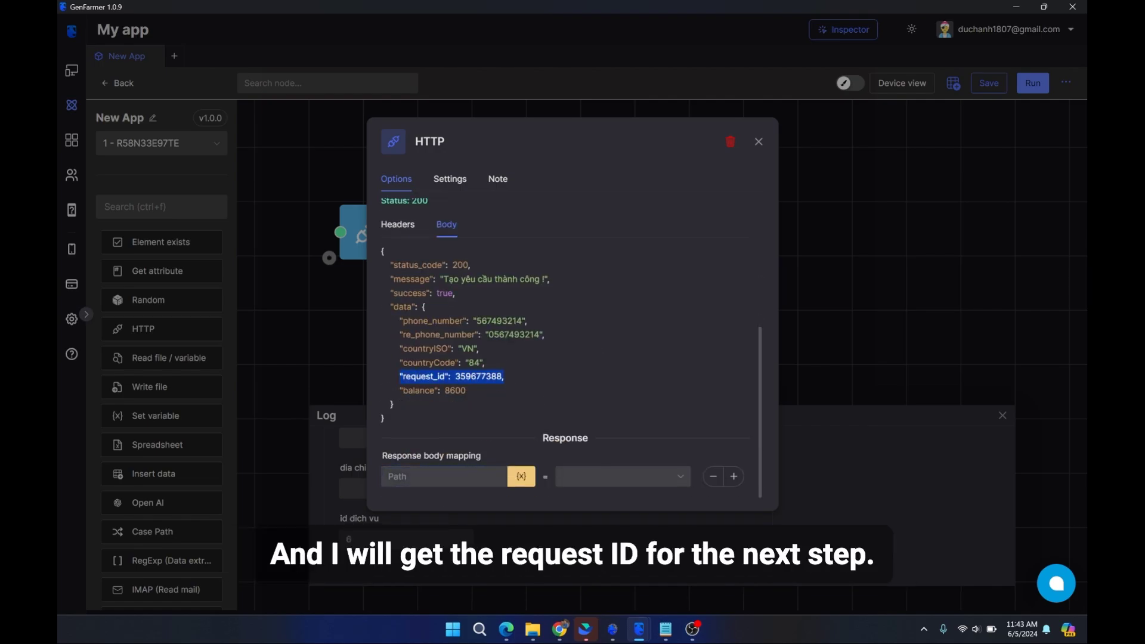
triple_click(510, 378)
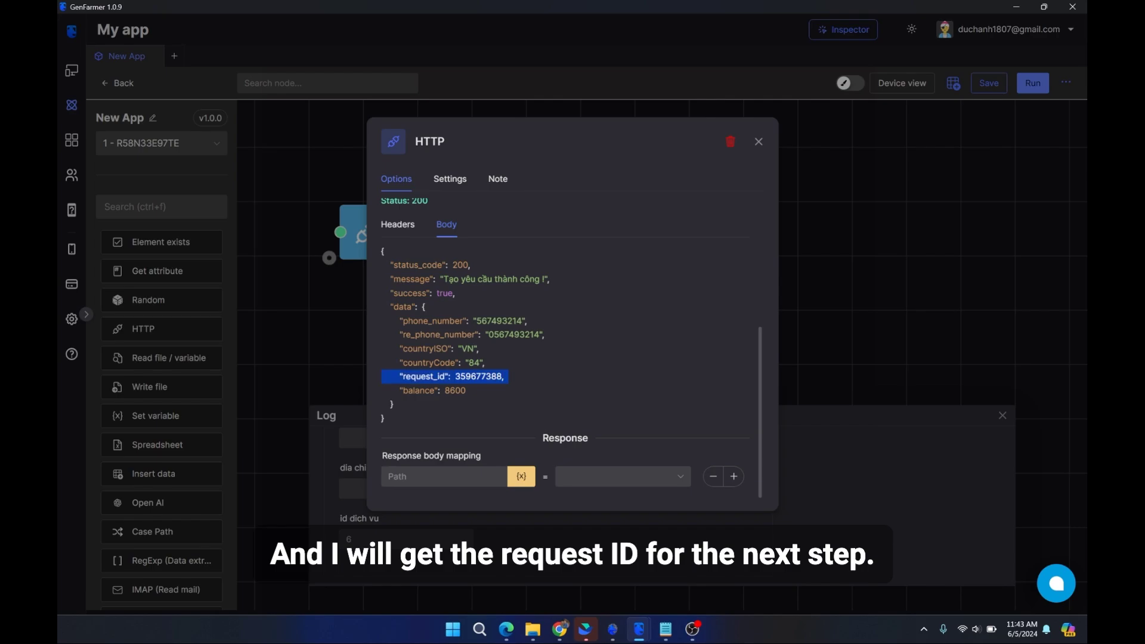
triple_click(505, 375)
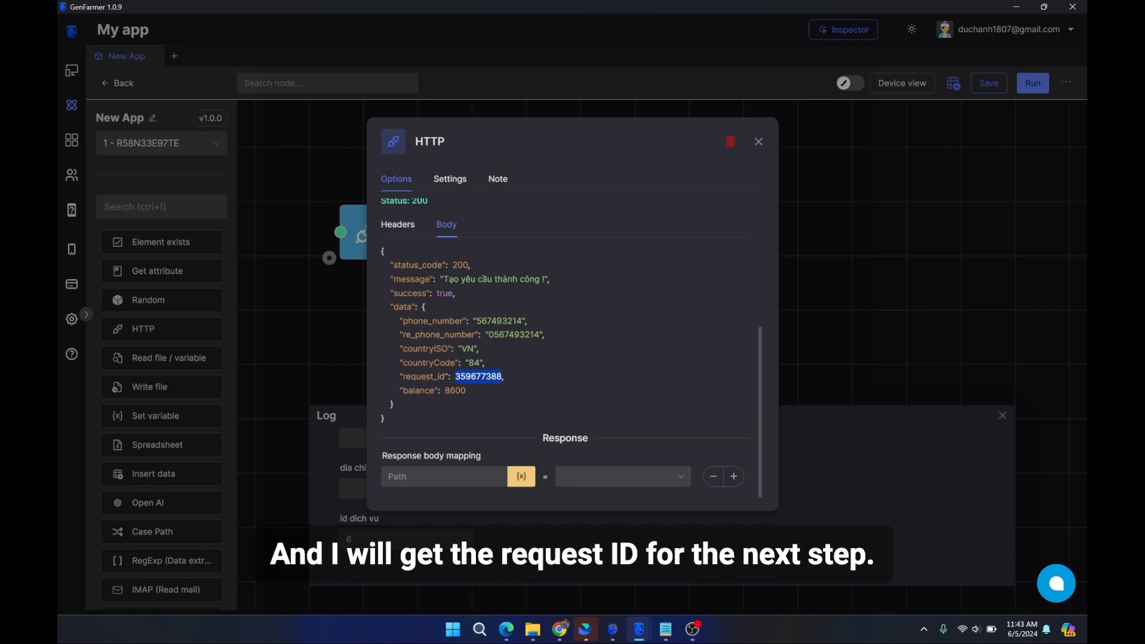
click(517, 378)
Step: Enter ["data"].["re_phone_number"] as the response body mapping path, copying the key names from the test response
click(444, 477)
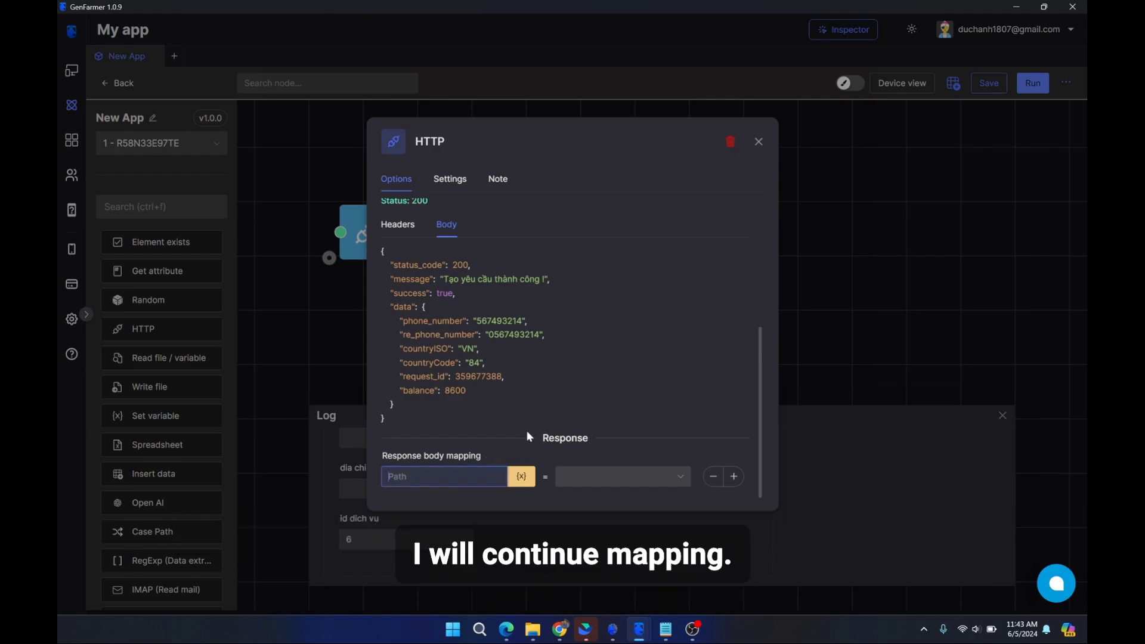
text([)
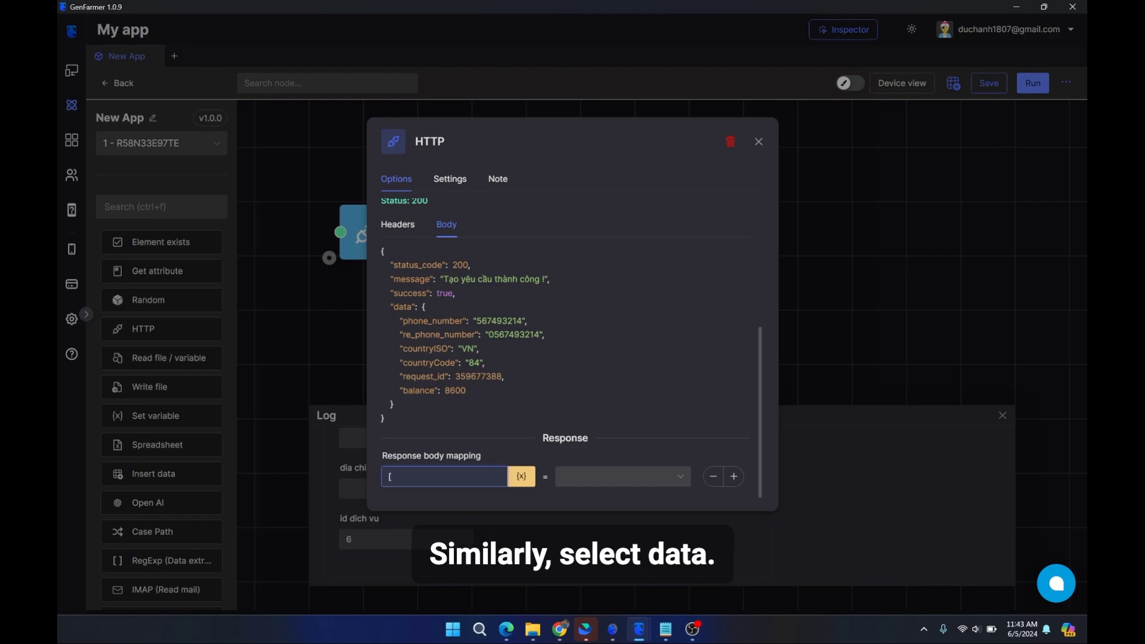
drag(391, 307, 416, 307)
key(ctrl+c)
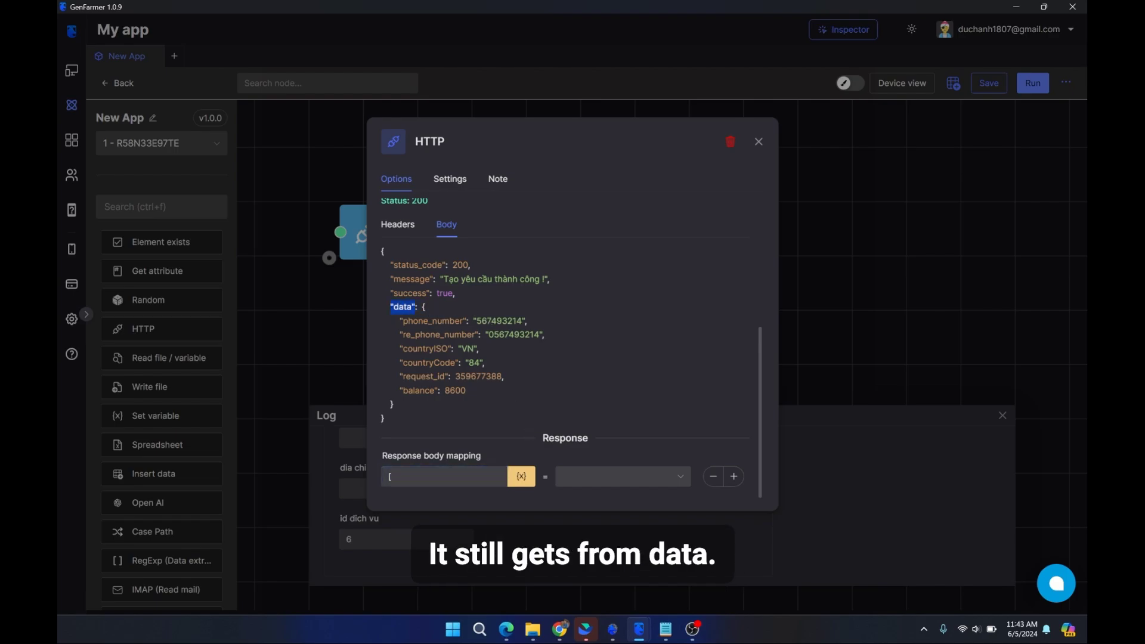
click(411, 476)
key(ctrl+v)
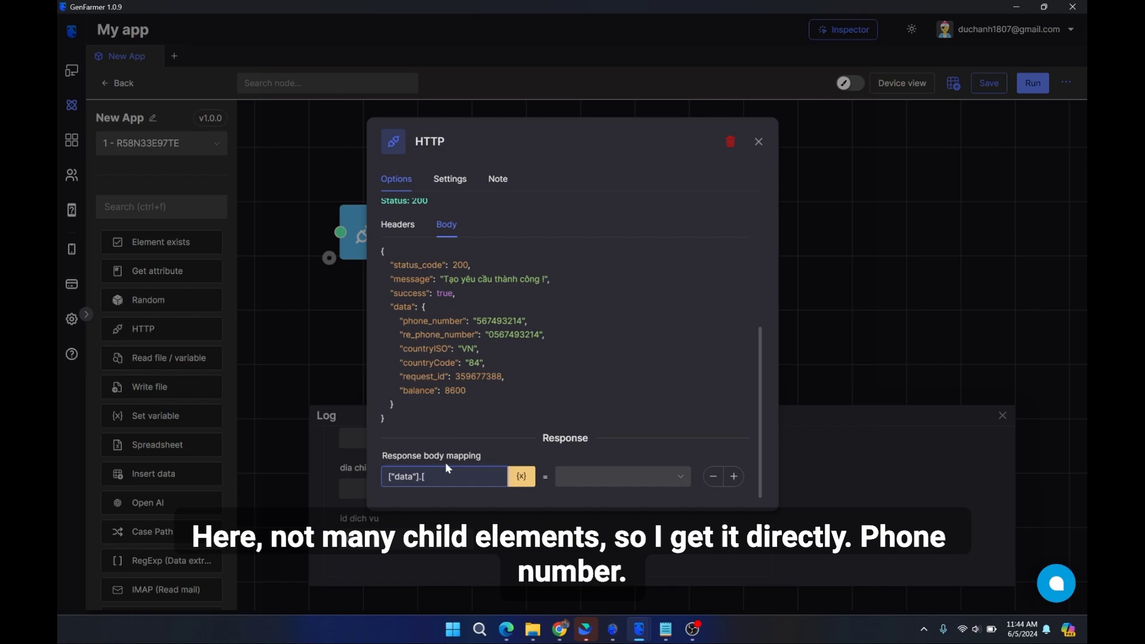
drag(403, 335, 480, 335)
key(ctrl+c)
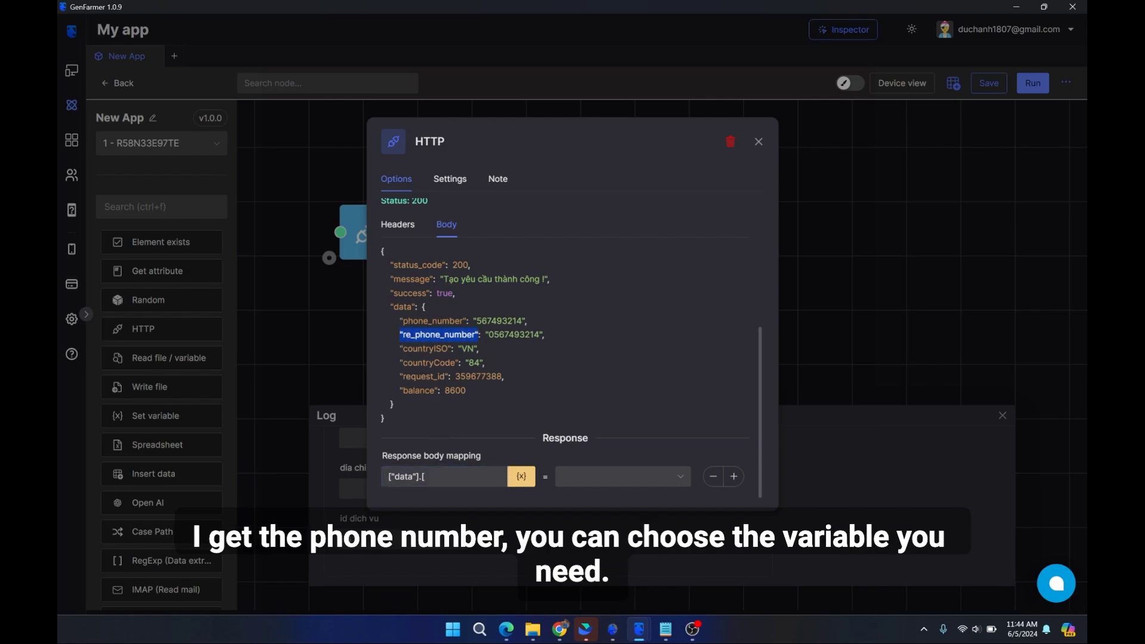
click(453, 476)
key(ctrl+v)
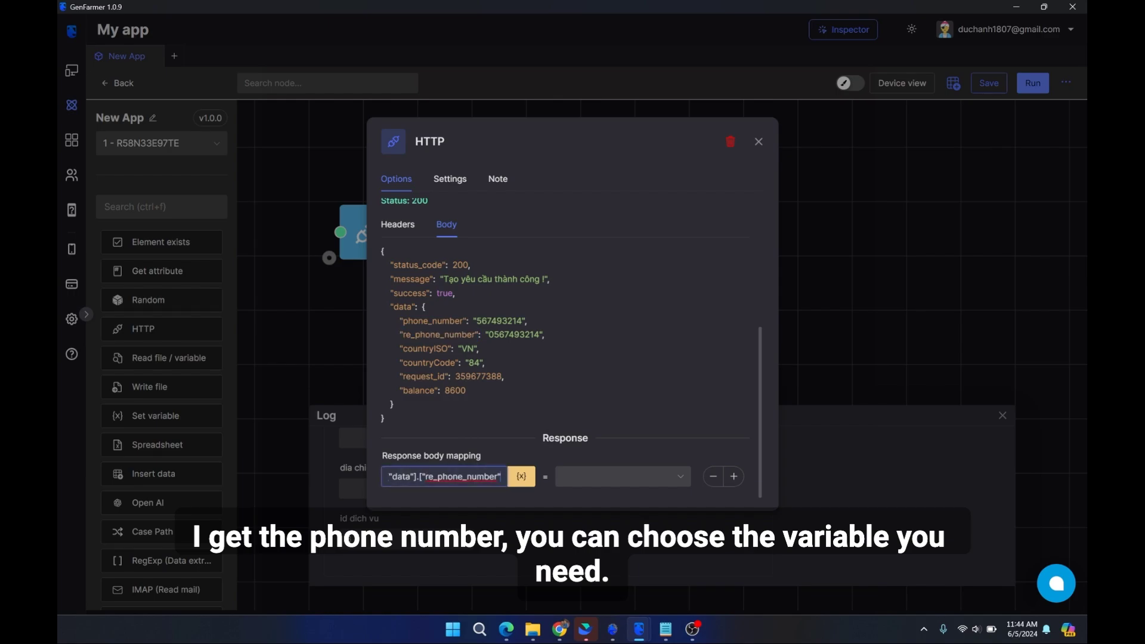
text(])
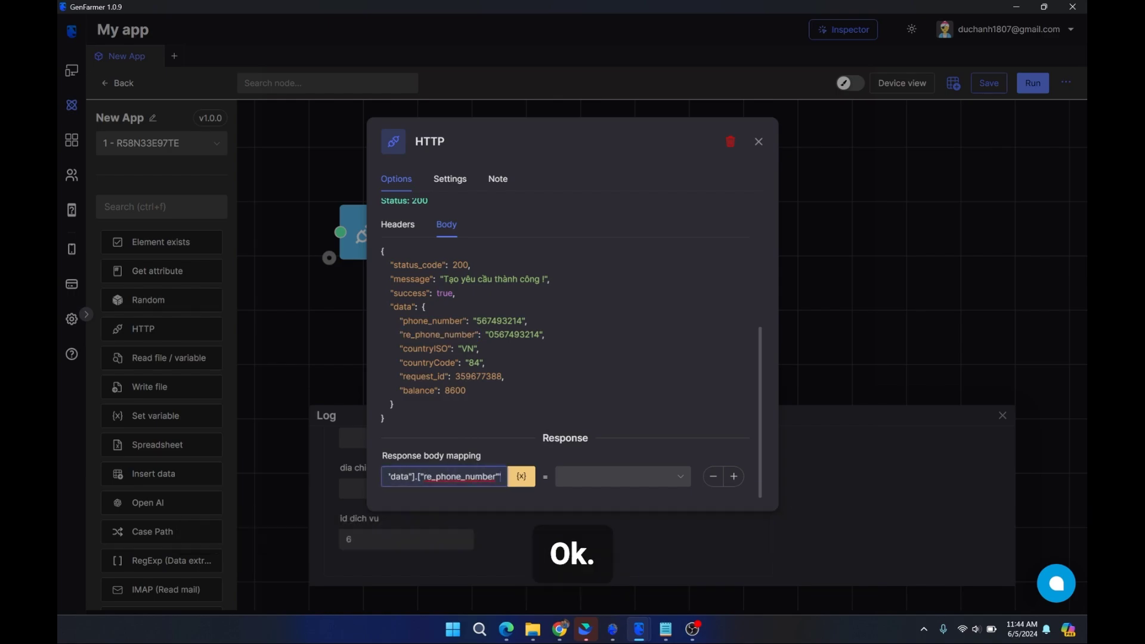
text(])
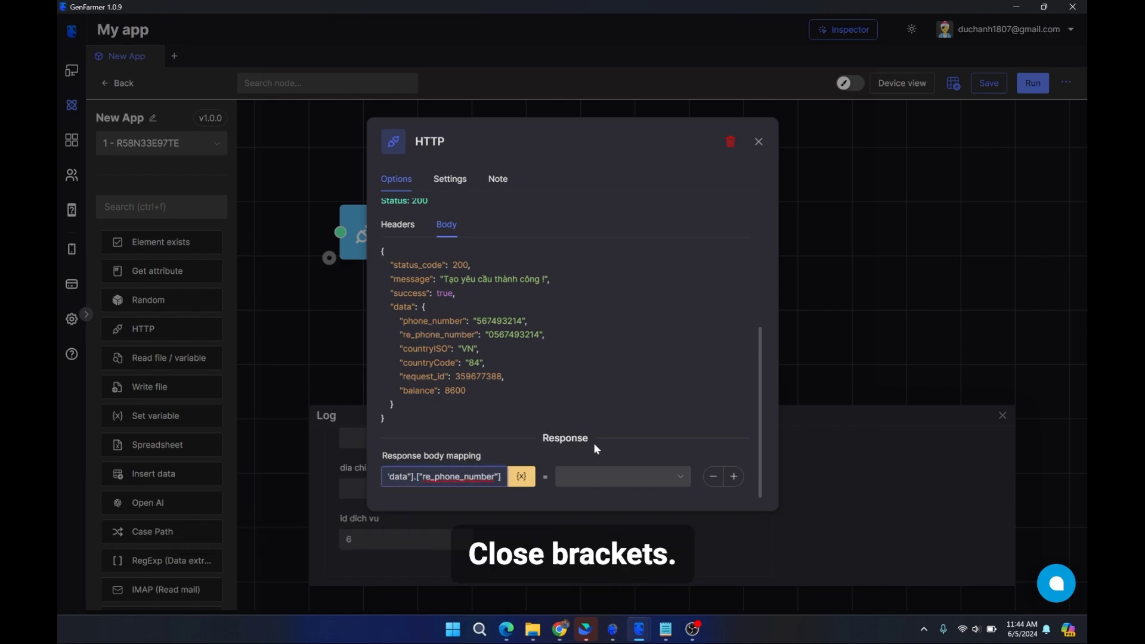
Step: Assign the re_phone_number mapping to the variable sđt and close the node settings
click(584, 480)
scroll(592, 412, down, 3)
scroll(599, 360, up, 2)
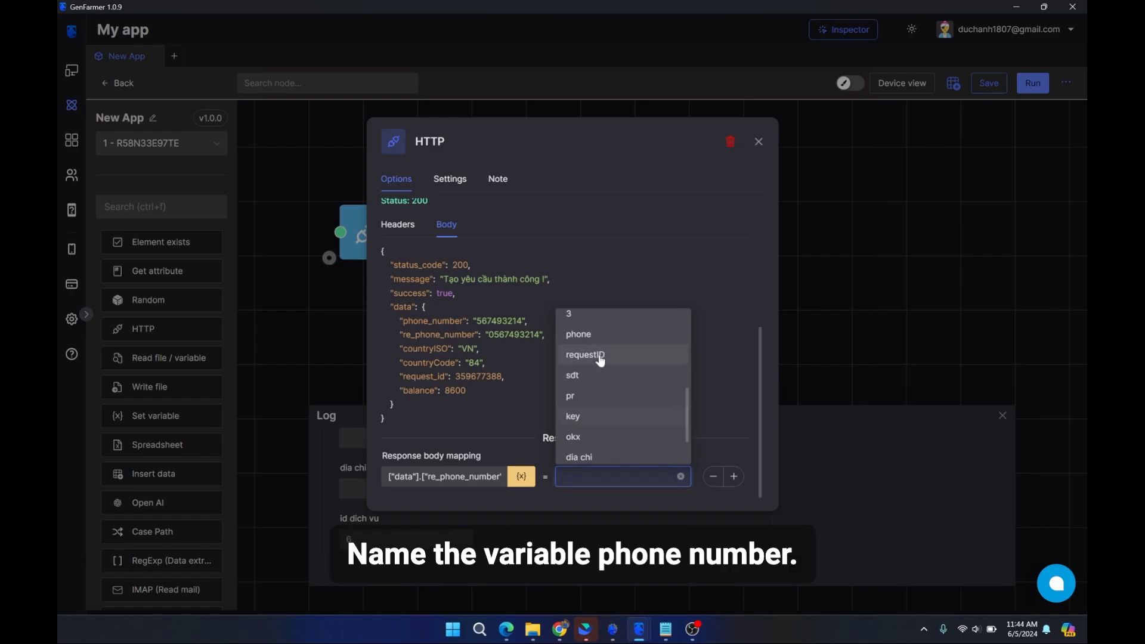
click(603, 379)
click(596, 520)
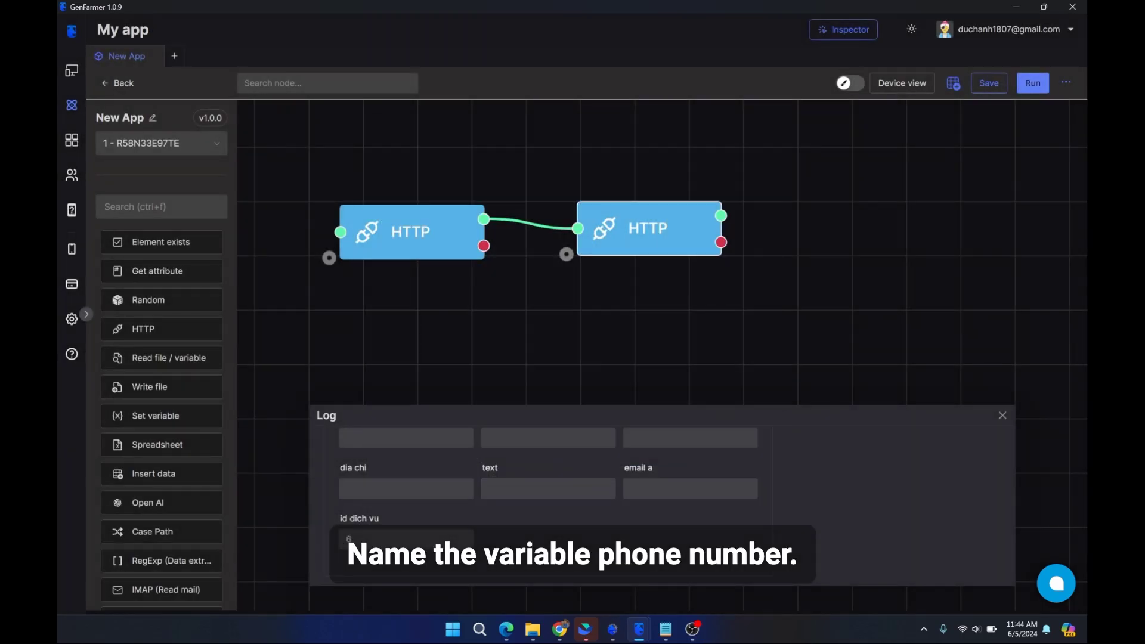
Step: Reopen the second HTTP node and send a test request to display its response body
click(641, 256)
scroll(543, 424, down, 3)
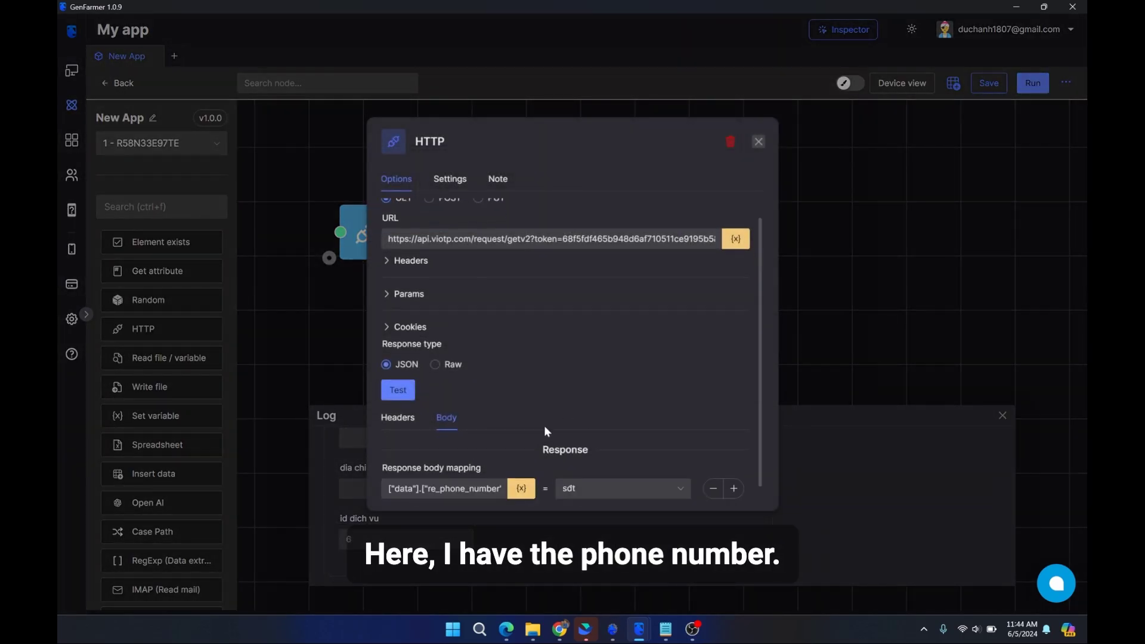
click(398, 379)
scroll(591, 381, down, 3)
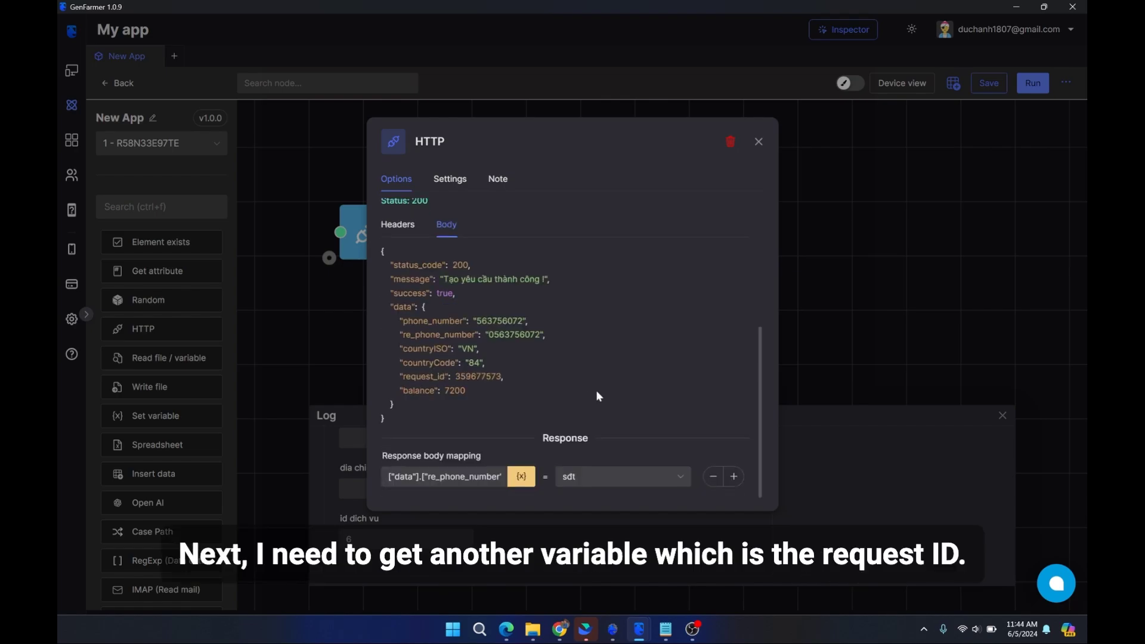
drag(488, 478, 520, 481)
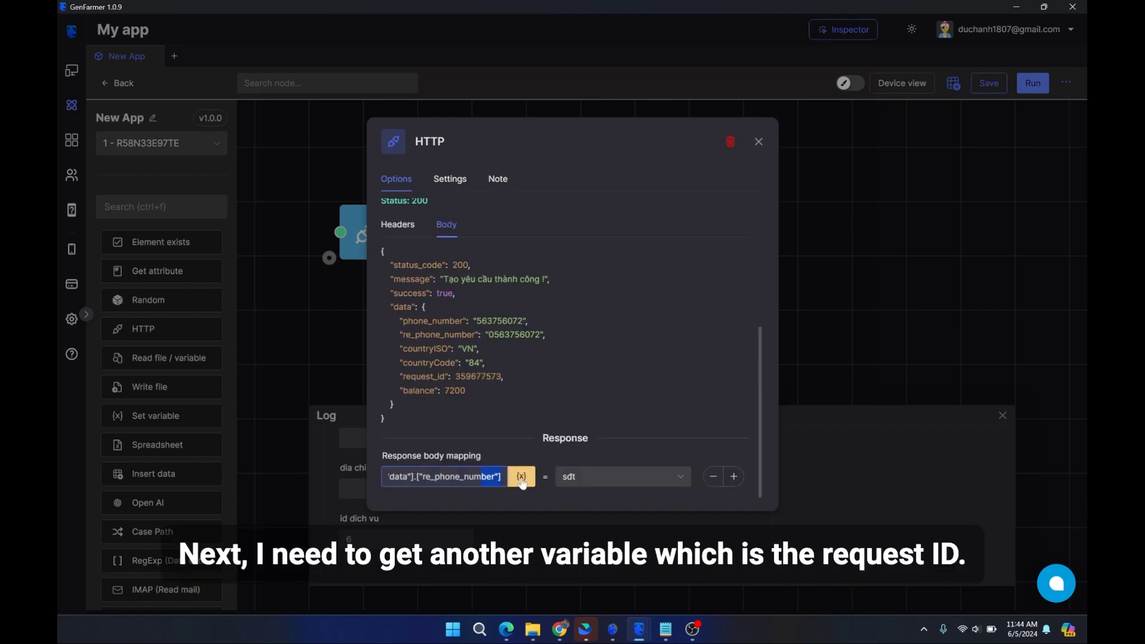
Step: Add a second response body mapping row and copy the re_phone_number path into it
click(734, 476)
scroll(445, 370, down, 1)
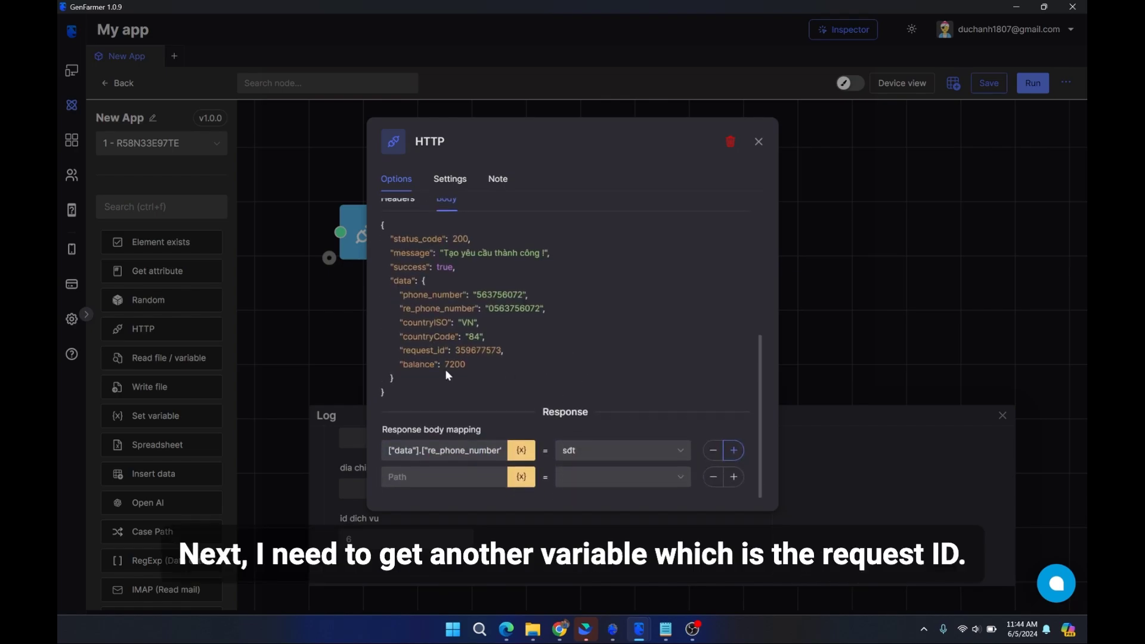
drag(403, 350, 417, 350)
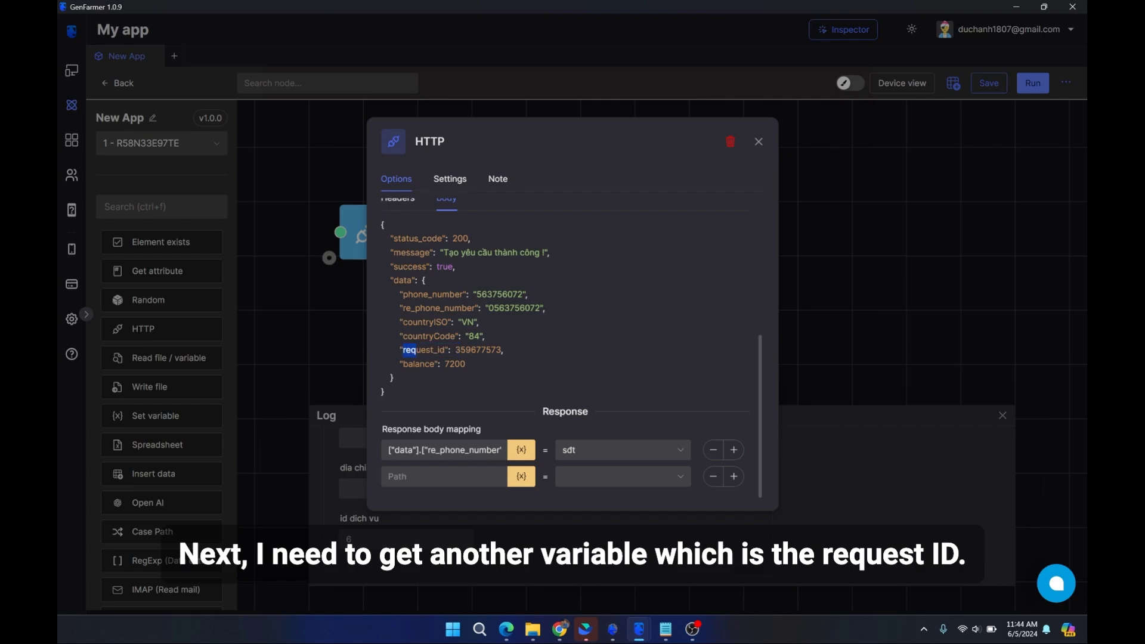
triple_click(410, 456)
key(ctrl+c)
click(444, 476)
key(ctrl+v)
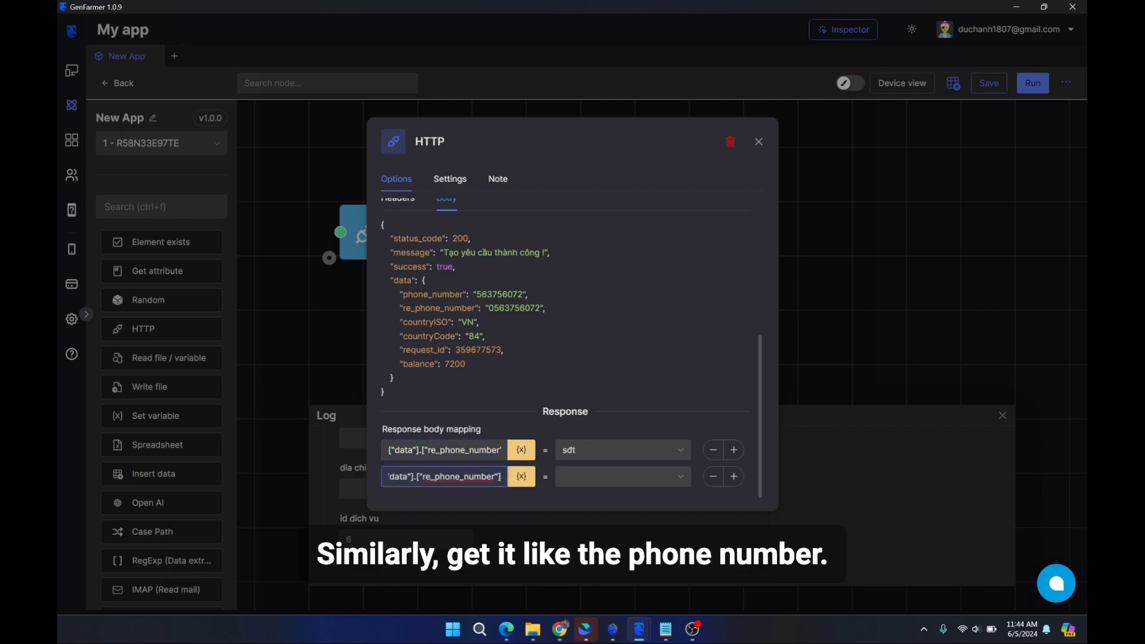
Step: Change the second mapping path to ["data"].["request_id"], copying the key name from the test response
drag(419, 477, 492, 477)
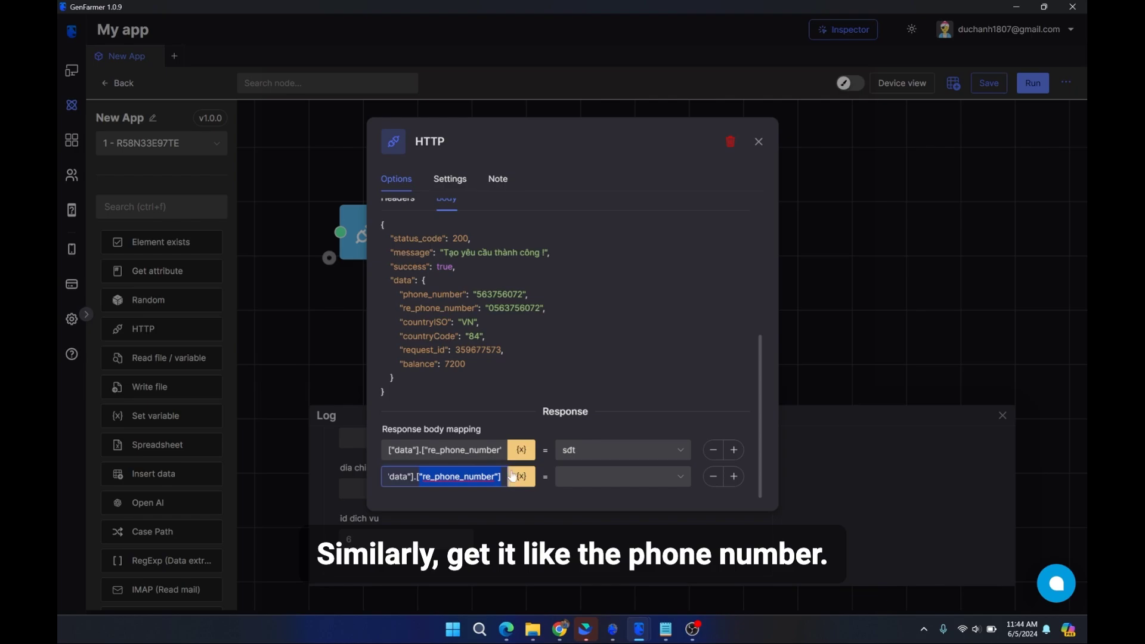
key(BackSpace)
drag(403, 350, 446, 354)
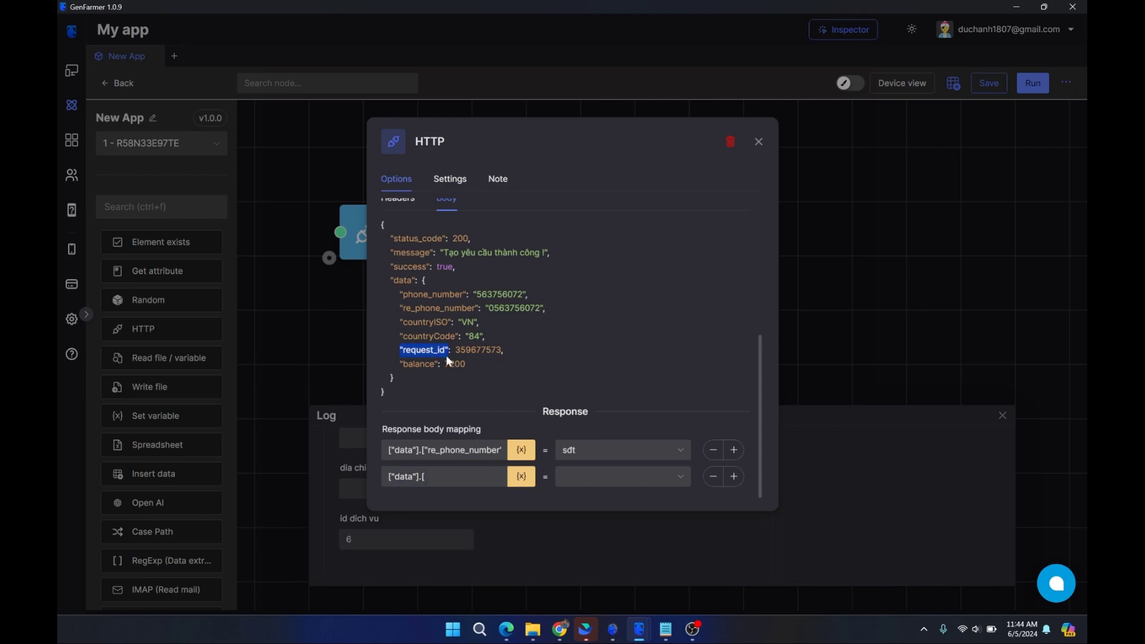
key(ctrl+c)
click(487, 475)
key(ctrl+v)
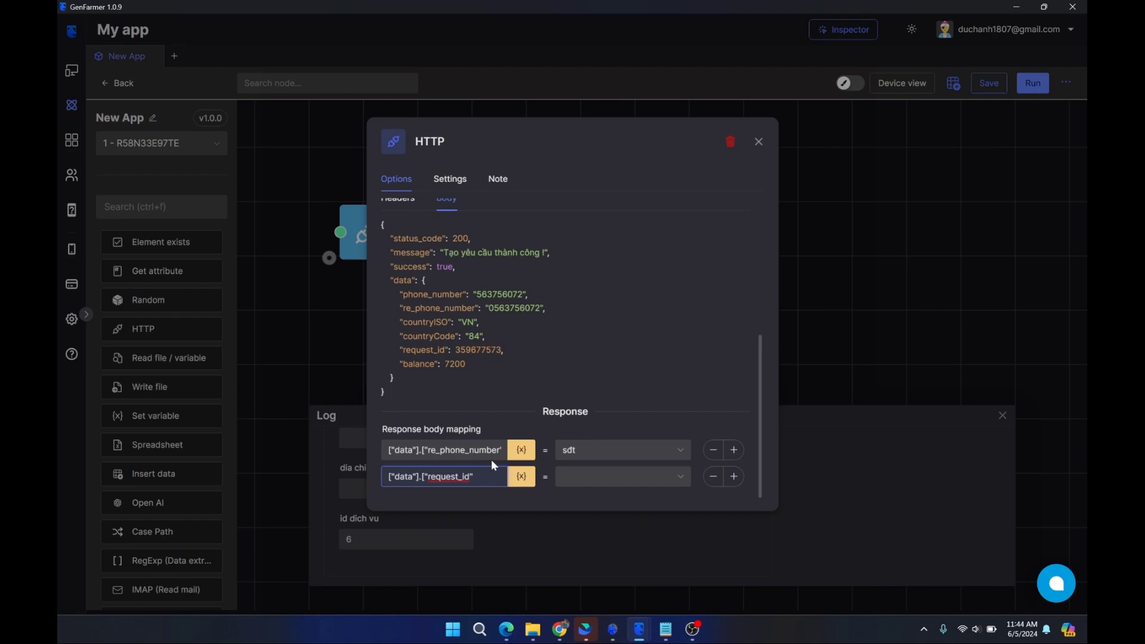
text(])
Step: Assign the request_id mapping to the variable requestID
click(563, 474)
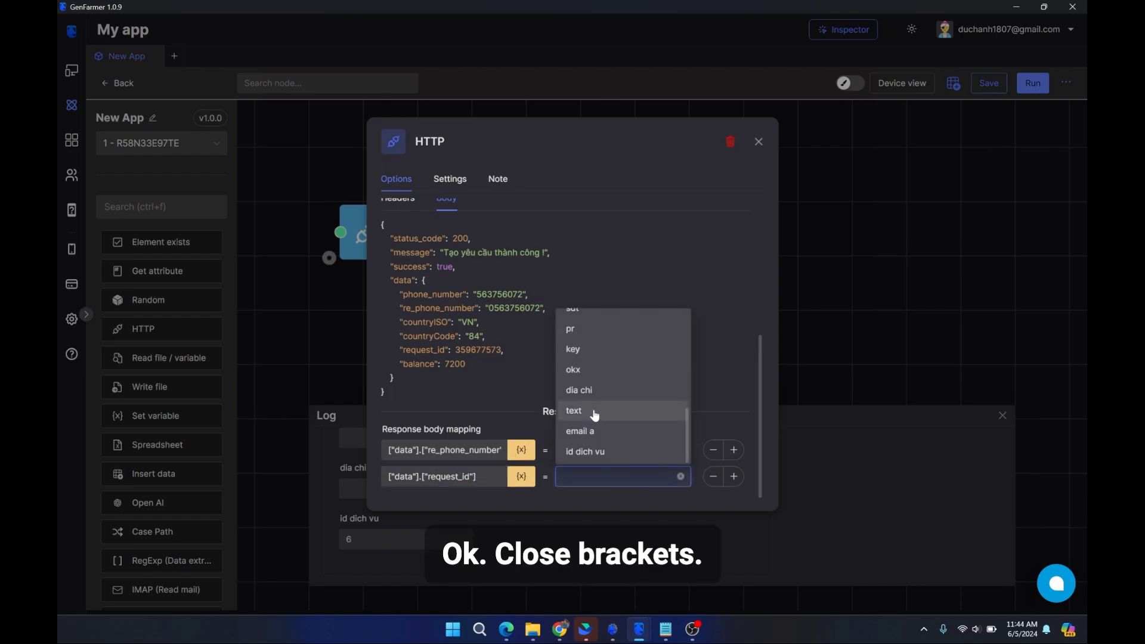
click(613, 451)
click(612, 476)
scroll(611, 421, down, 5)
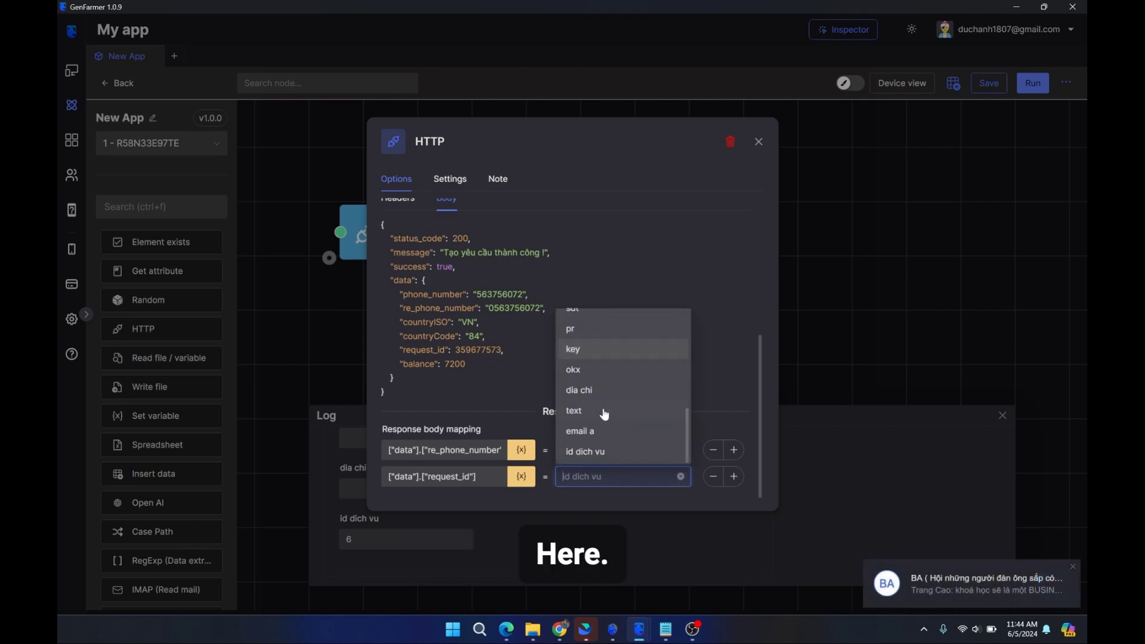
scroll(604, 405, up, 3)
scroll(606, 394, down, 3)
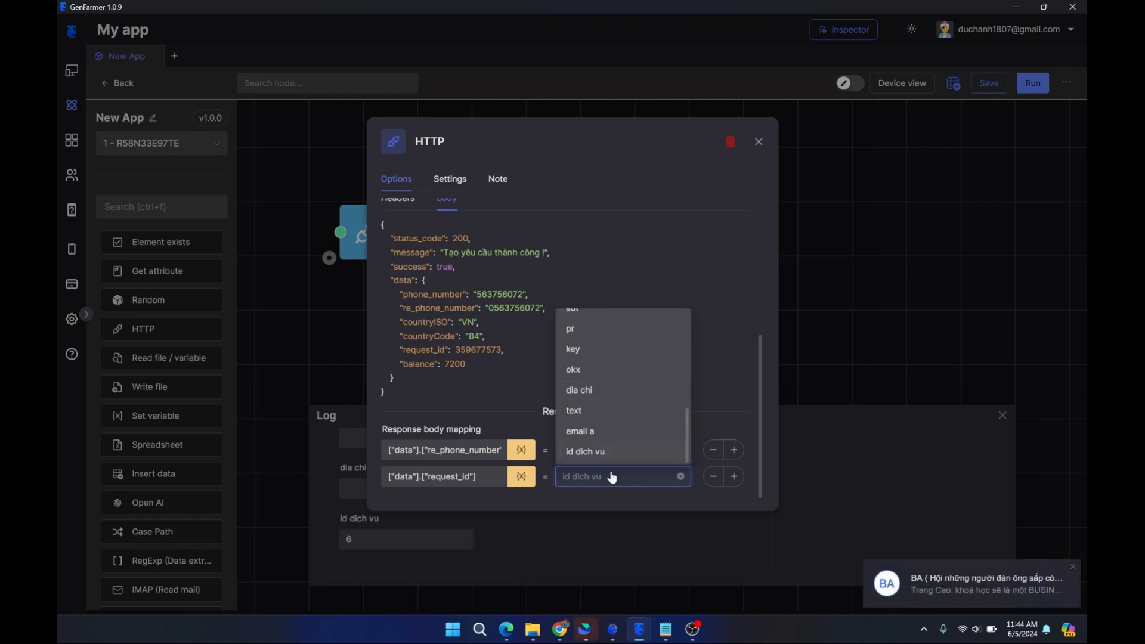
text(re)
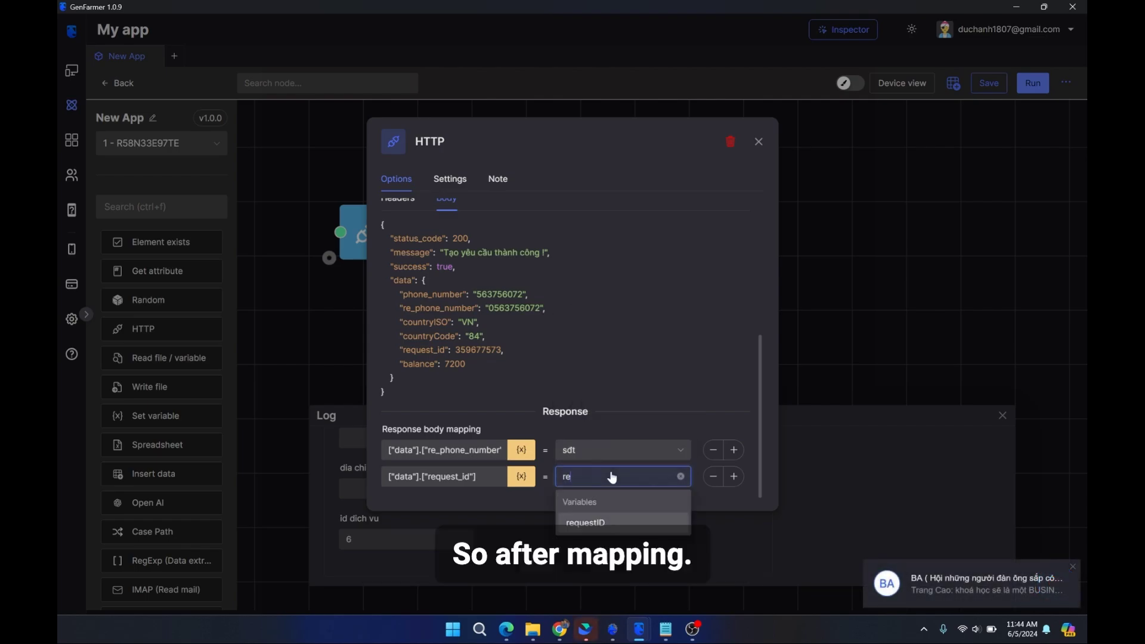
click(613, 523)
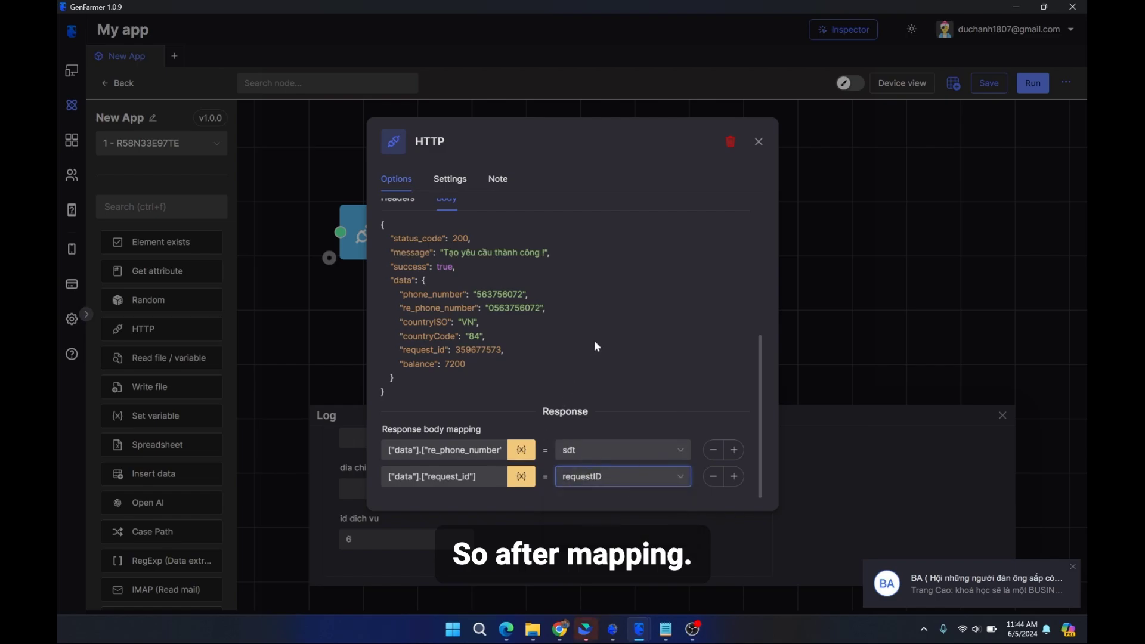
Step: Replace the serviceId value 6 in the request URL with the variable ${id dich vu}
scroll(599, 338, up, 5)
scroll(596, 388, down, 5)
scroll(650, 405, up, 2)
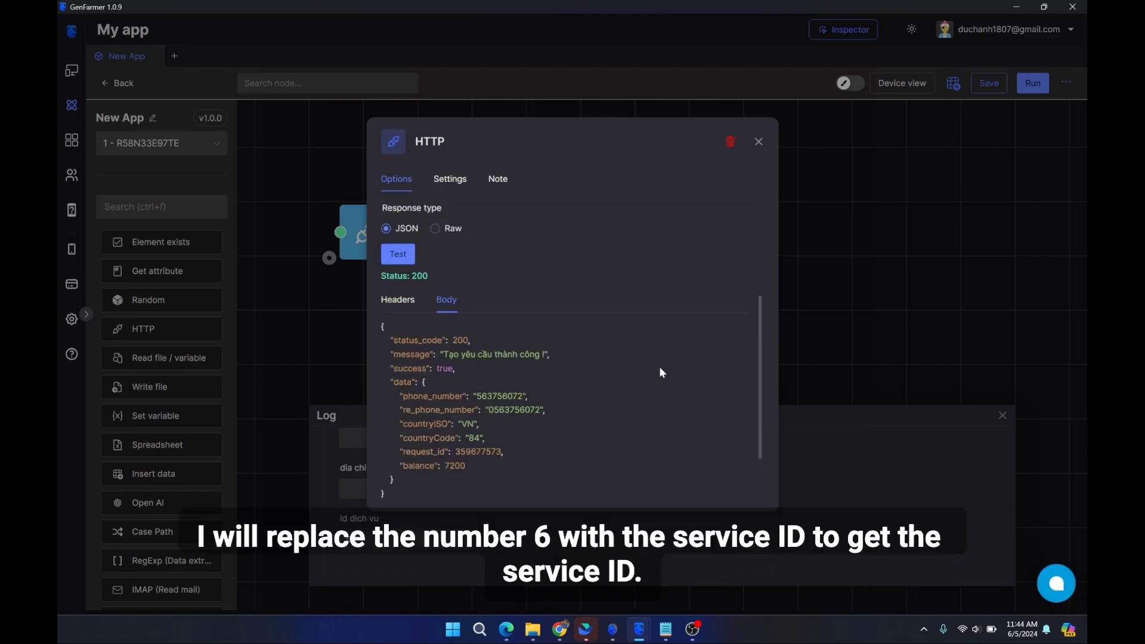
scroll(660, 368, up, 3)
drag(690, 267, 782, 268)
click(714, 267)
key(BackSpace)
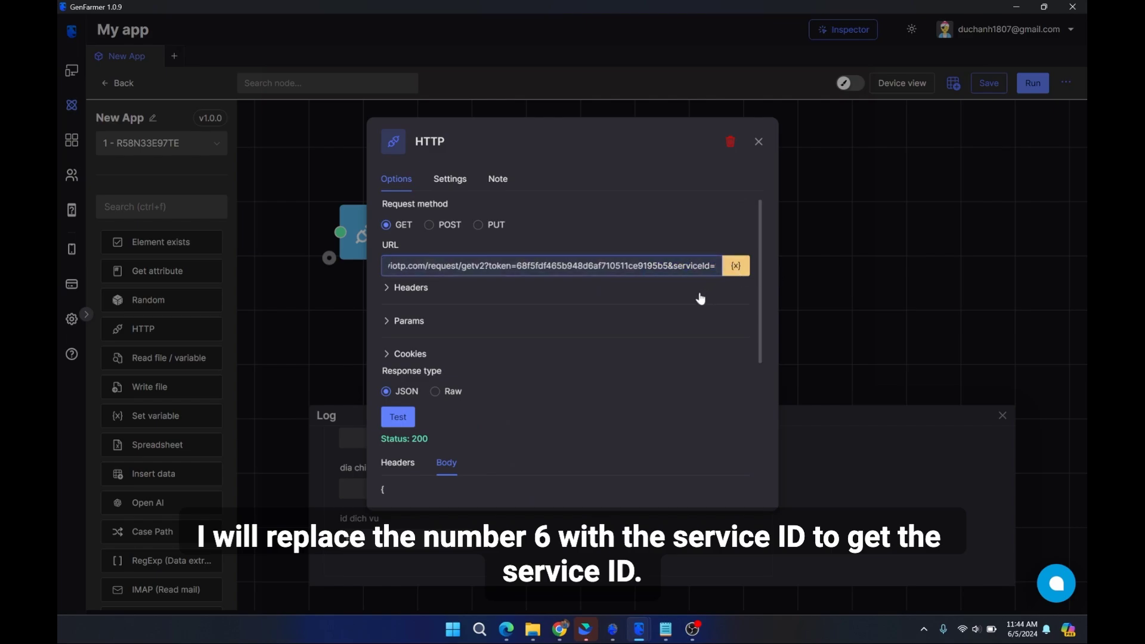
click(734, 266)
scroll(733, 357, down, 5)
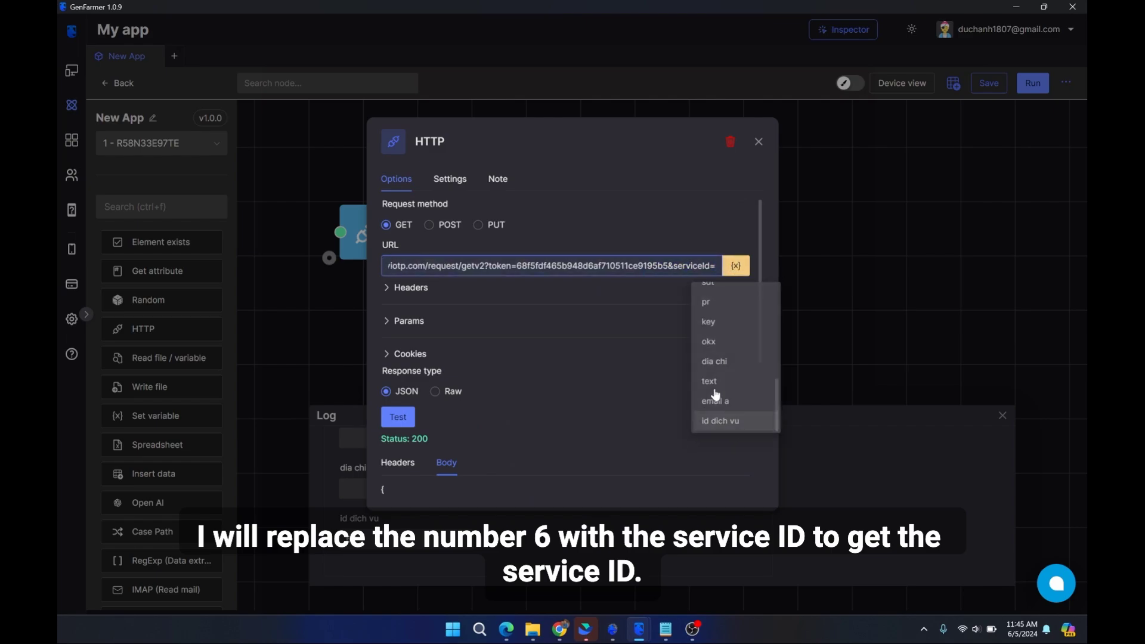
click(720, 420)
drag(676, 267, 751, 269)
triple_click(692, 267)
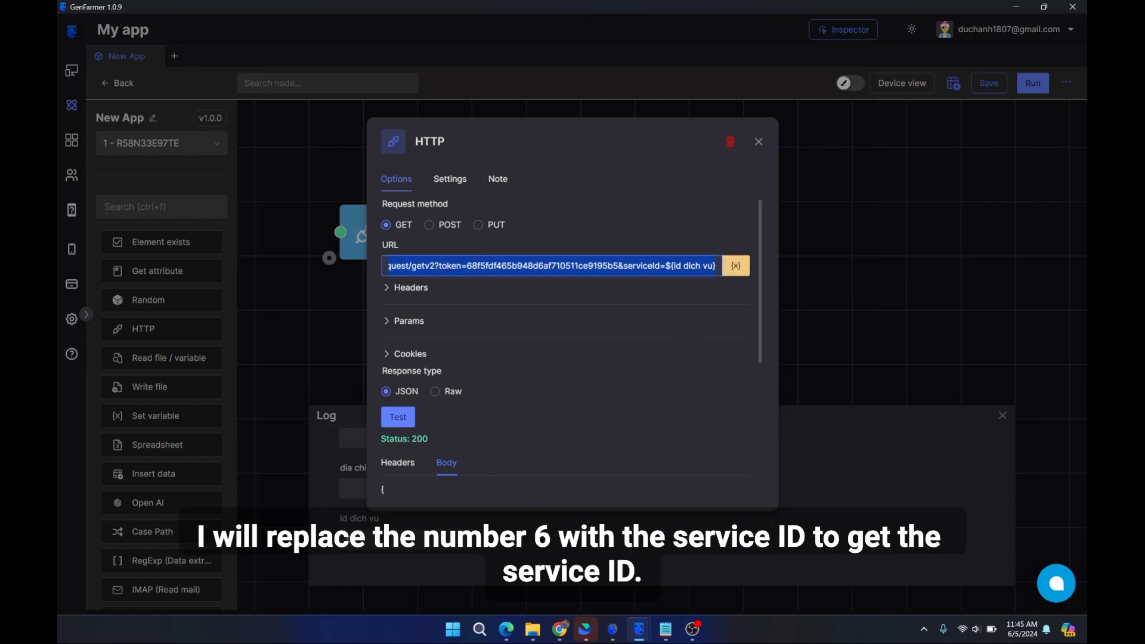
click(701, 266)
Step: Check the variables assigned to the two response body mappings and close the node settings
scroll(585, 327, down, 5)
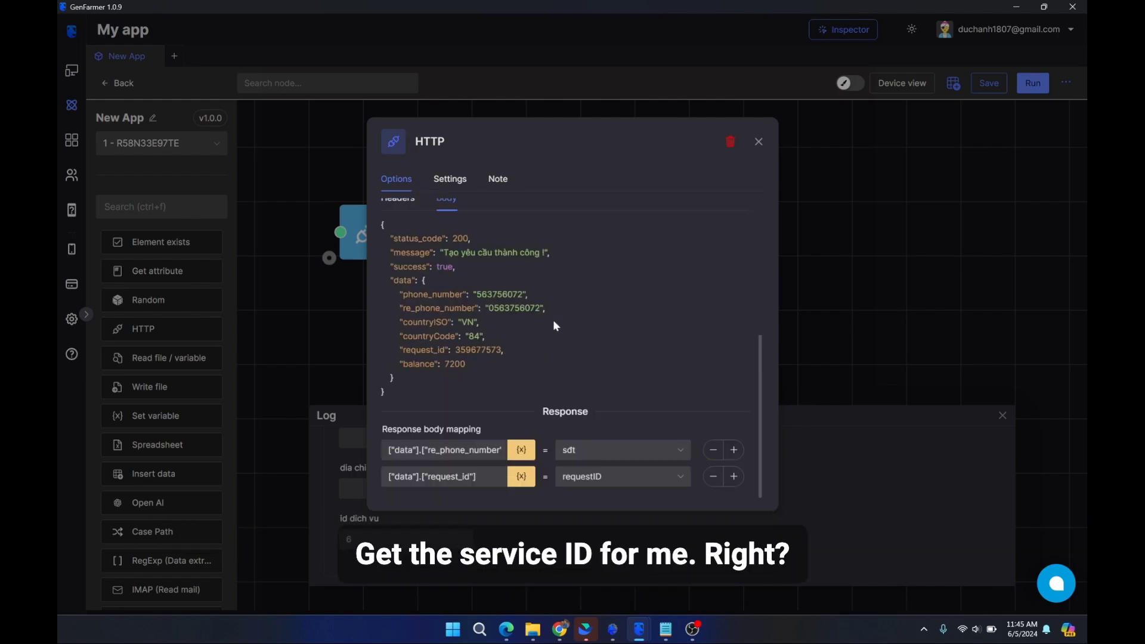
click(613, 453)
click(718, 409)
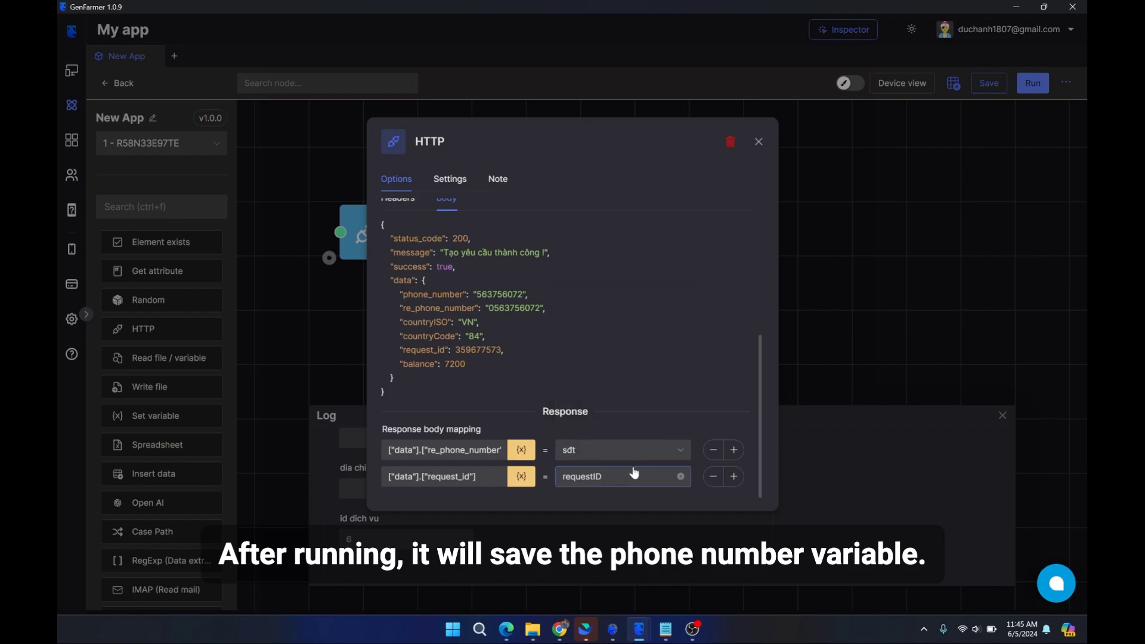
click(759, 142)
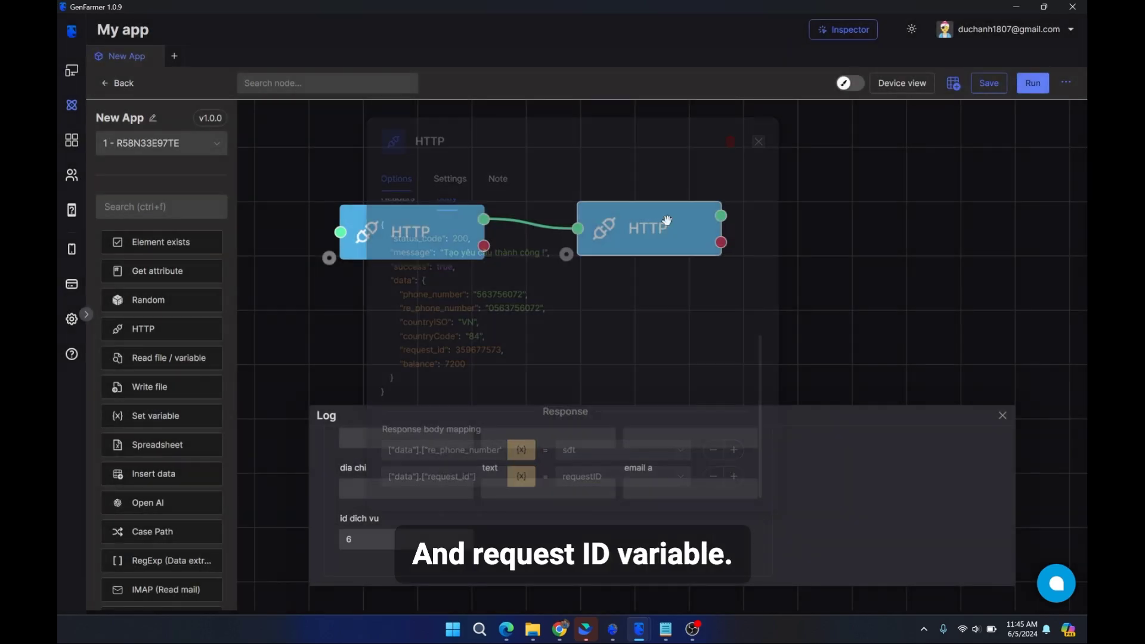
Step: Shift the first HTTP node slightly to line up with the second and run the script from it
mouse_move(414, 230)
drag(414, 229, 409, 235)
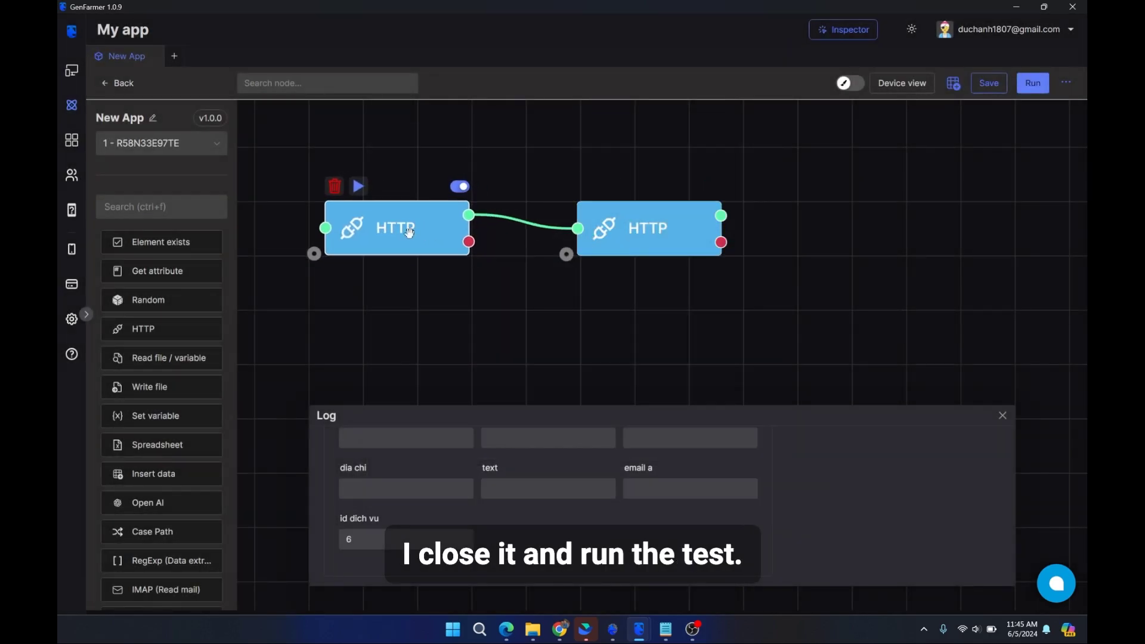
click(359, 186)
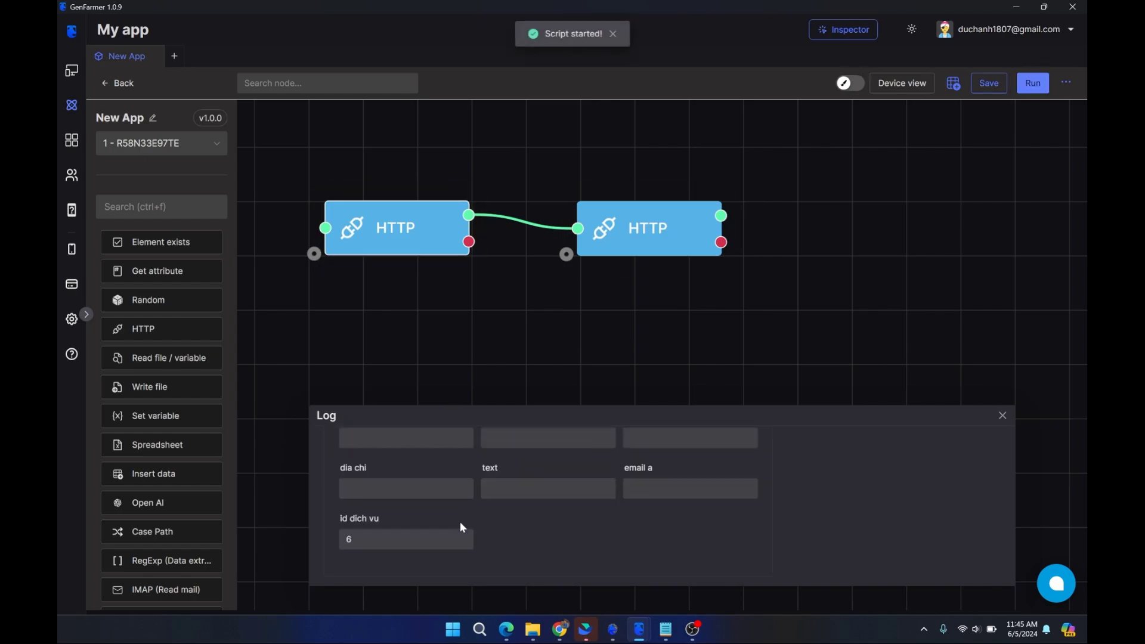
Step: Examine the id dich vu, requestID and sđt variable values in the log
scroll(544, 521, up, 3)
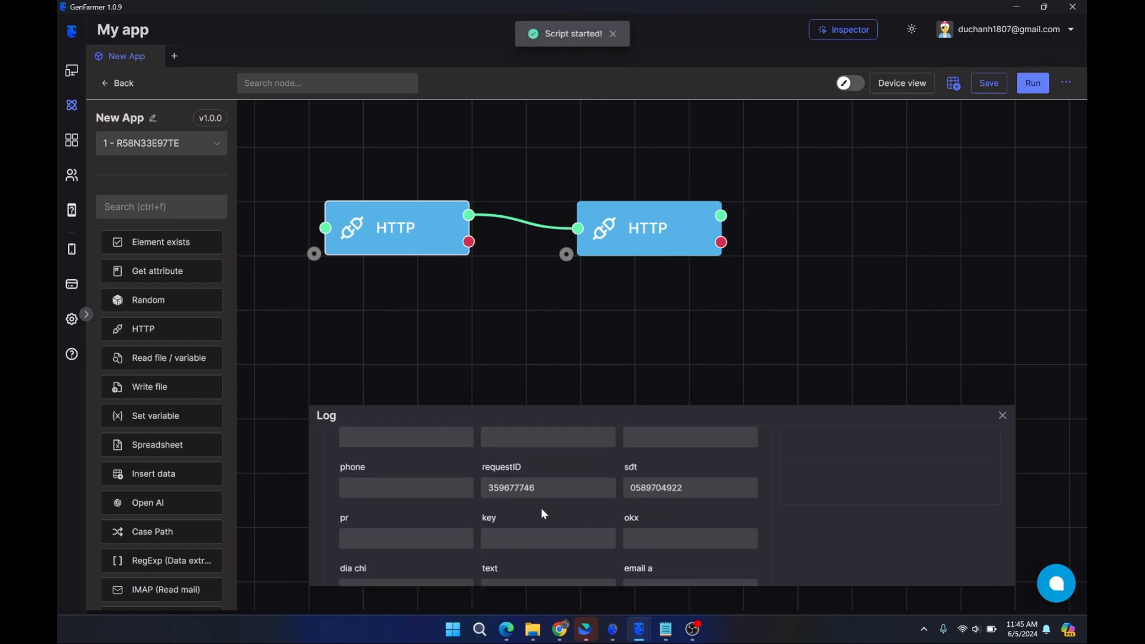
scroll(546, 517, down, 3)
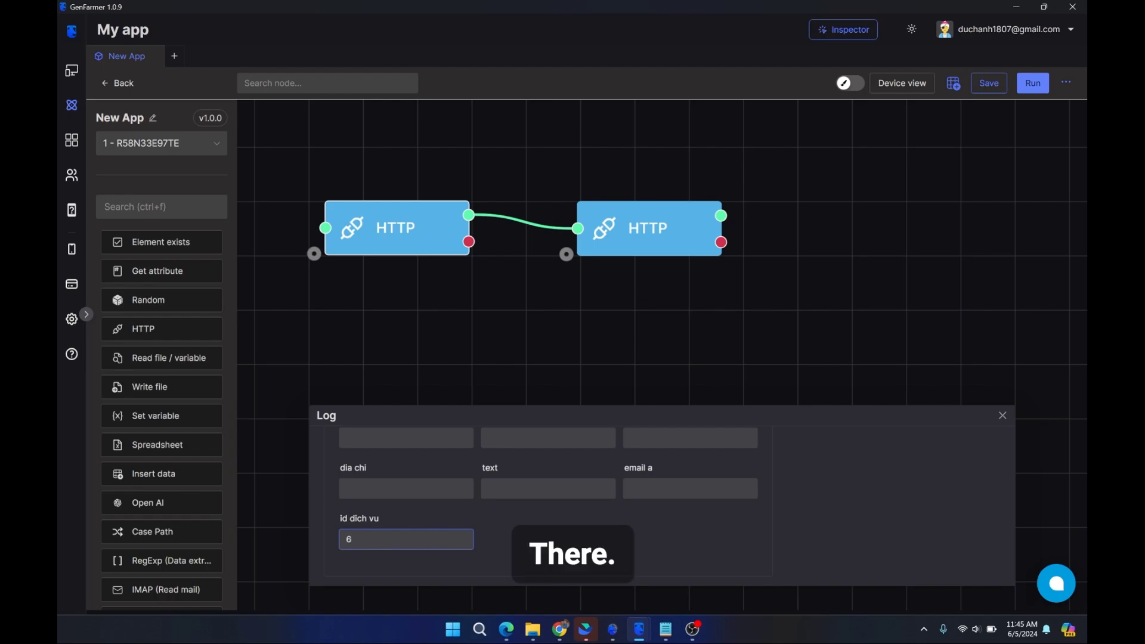
scroll(477, 501, up, 3)
drag(535, 488, 477, 500)
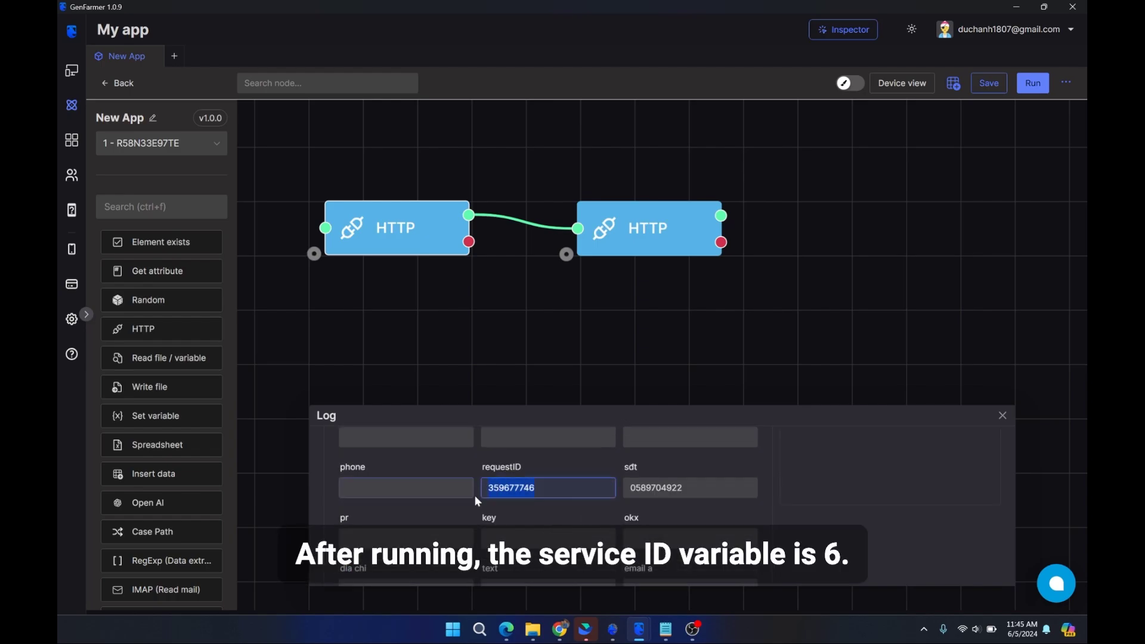
drag(703, 504, 631, 488)
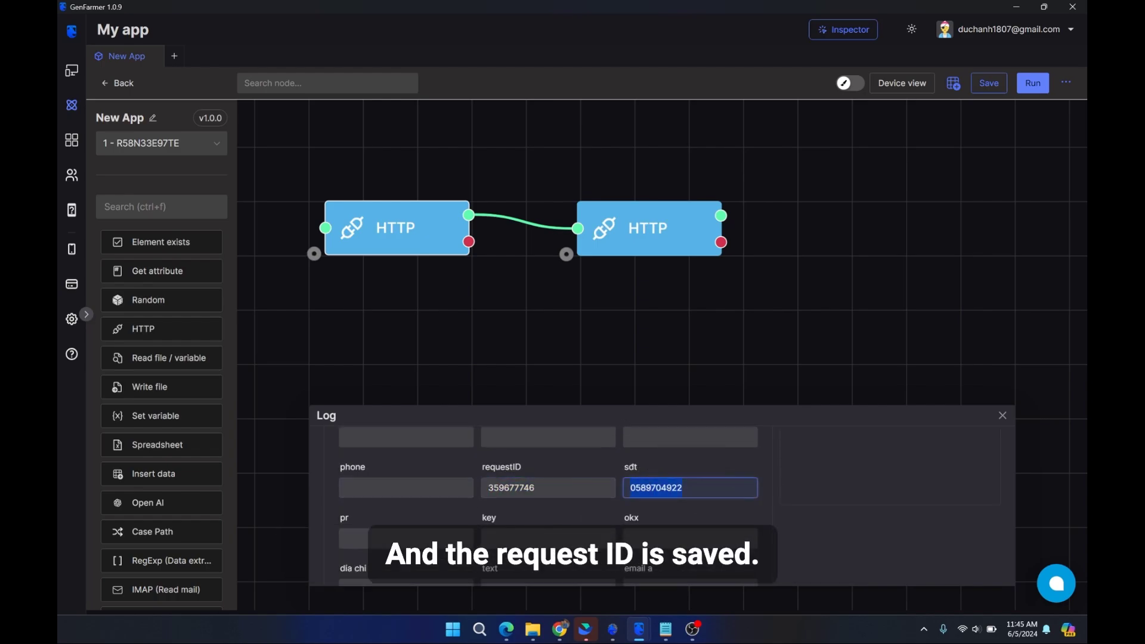
scroll(546, 517, down, 3)
Step: Switch to the ViOTP API documentation in Chrome and examine section 4 on getting the code of a rented number
click(559, 629)
scroll(472, 367, down, 10)
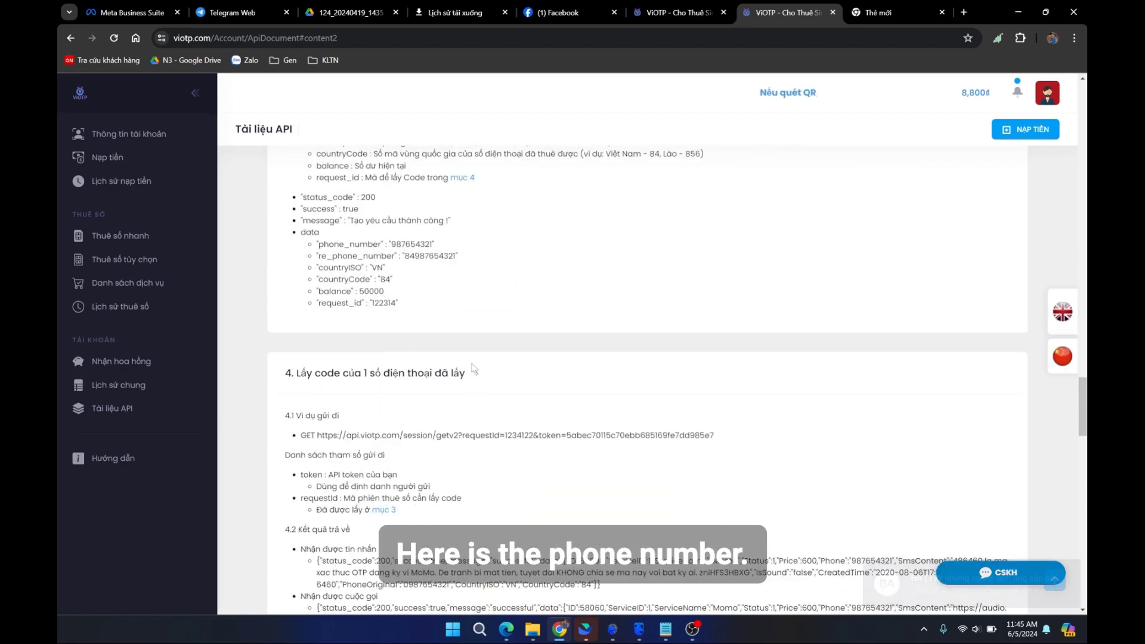
scroll(473, 367, down, 5)
scroll(460, 365, down, 5)
scroll(449, 363, up, 2)
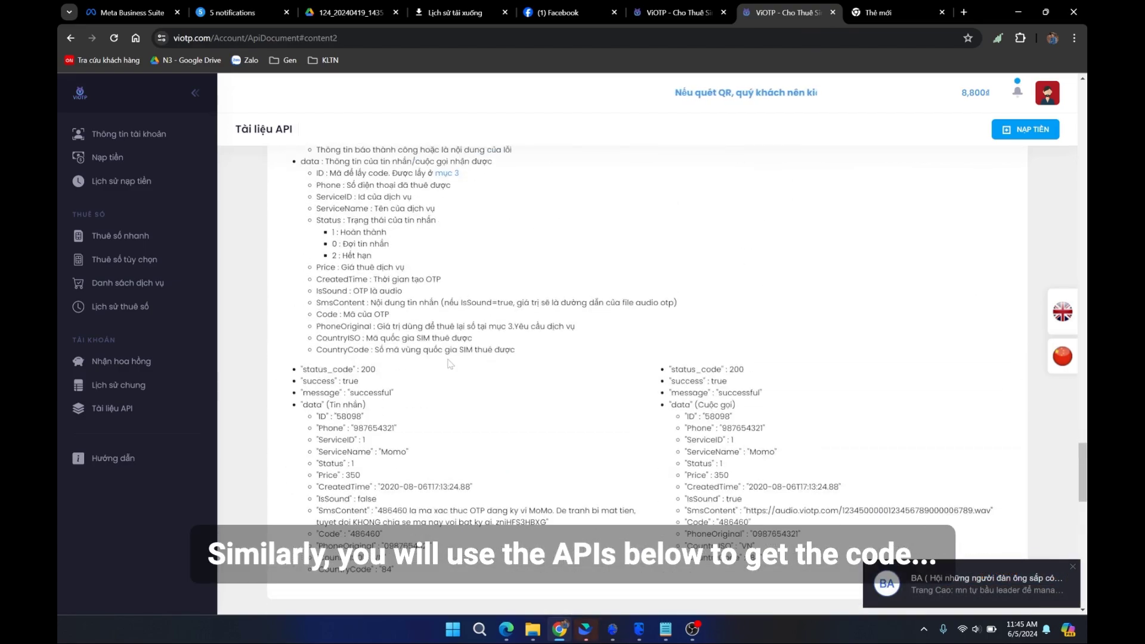
scroll(450, 364, up, 8)
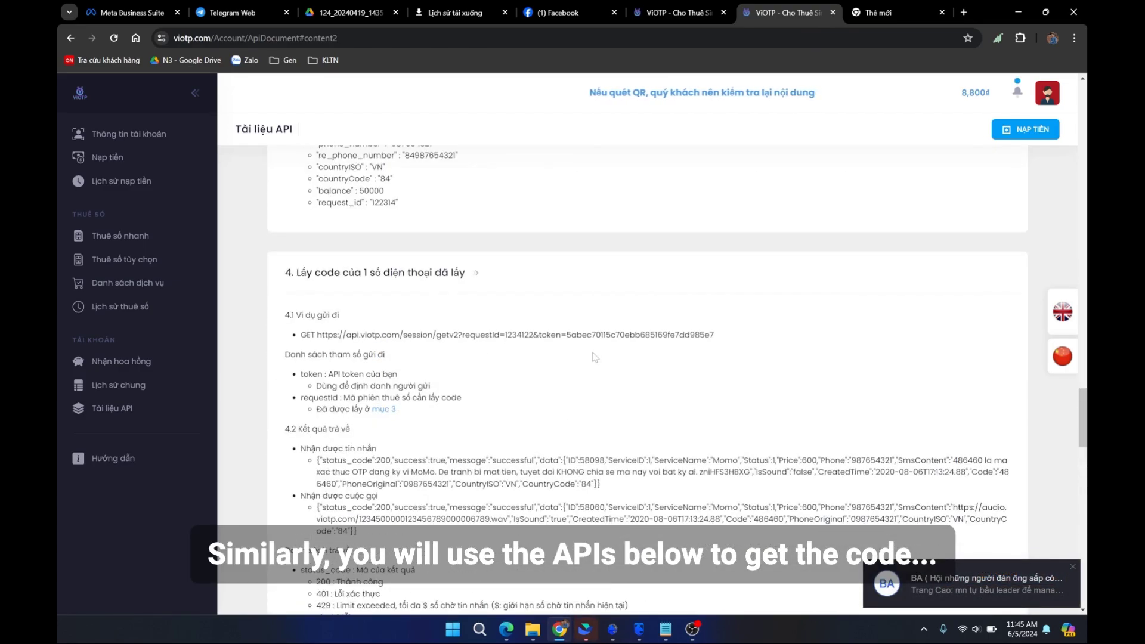
Step: Switch back to GenFarmer and reopen the second HTTP node to review its response body mappings
mouse_move(639, 629)
click(678, 565)
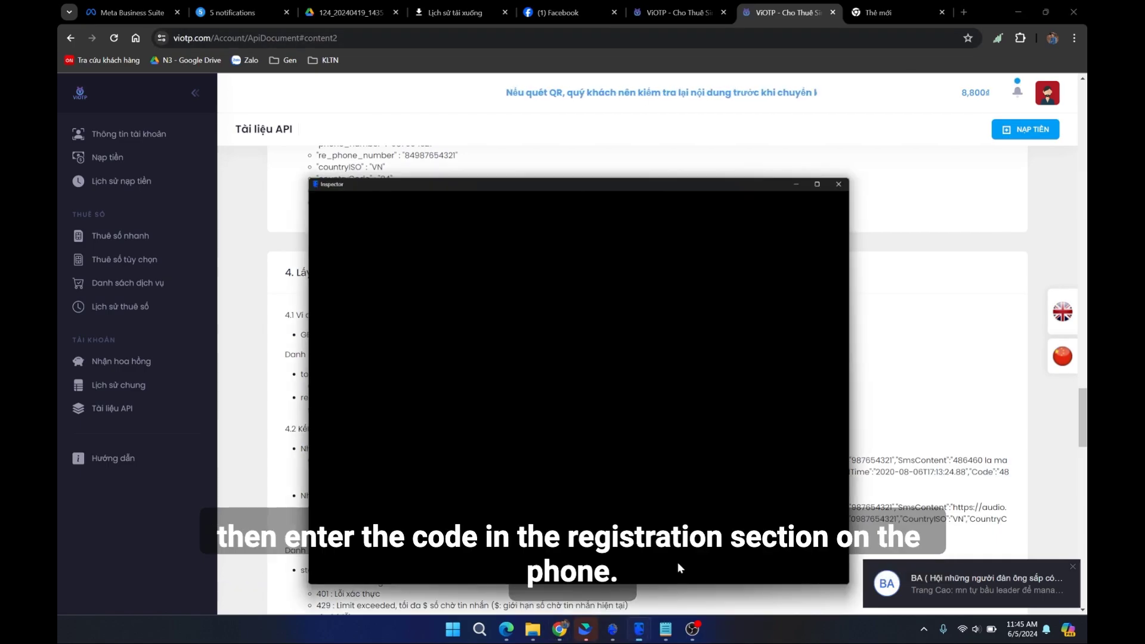
click(578, 563)
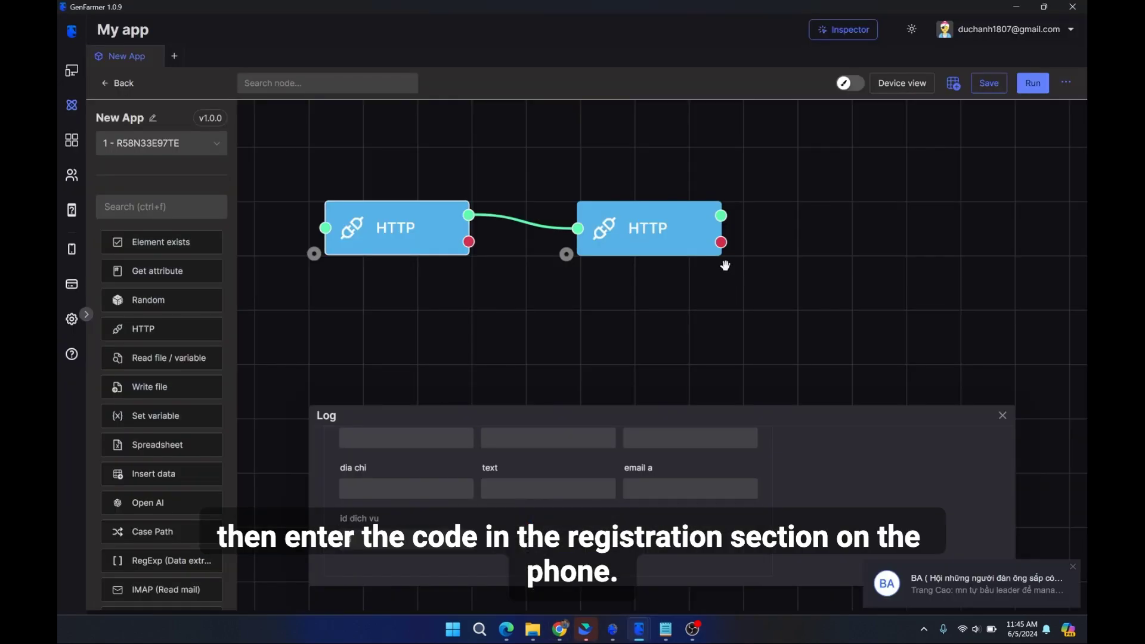
drag(674, 235, 666, 233)
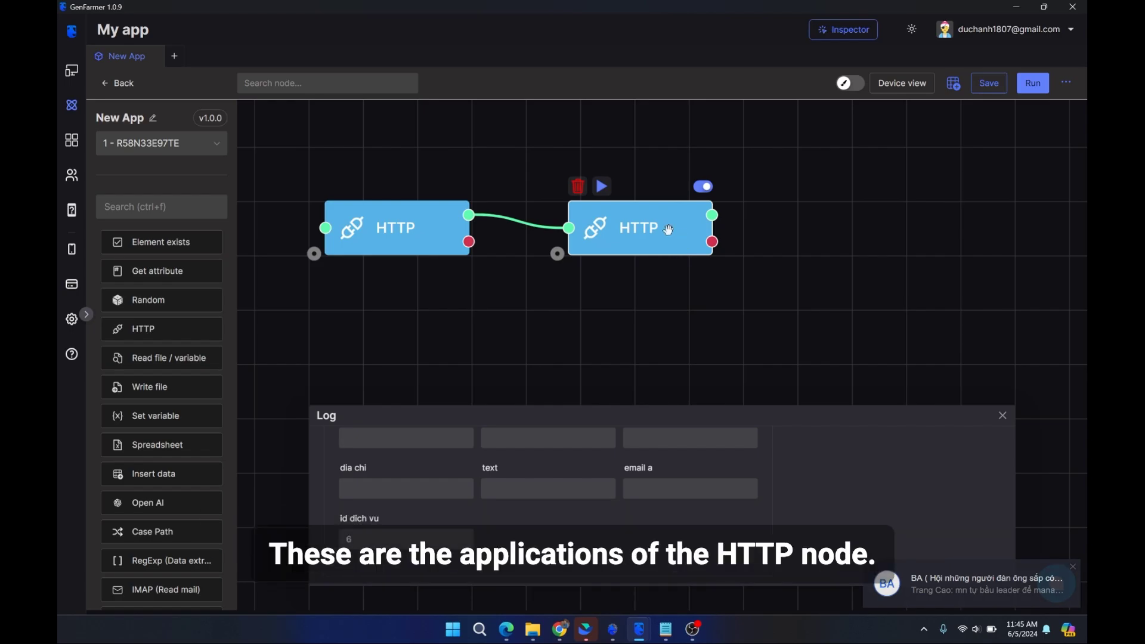
double_click(665, 233)
scroll(524, 304, down, 2)
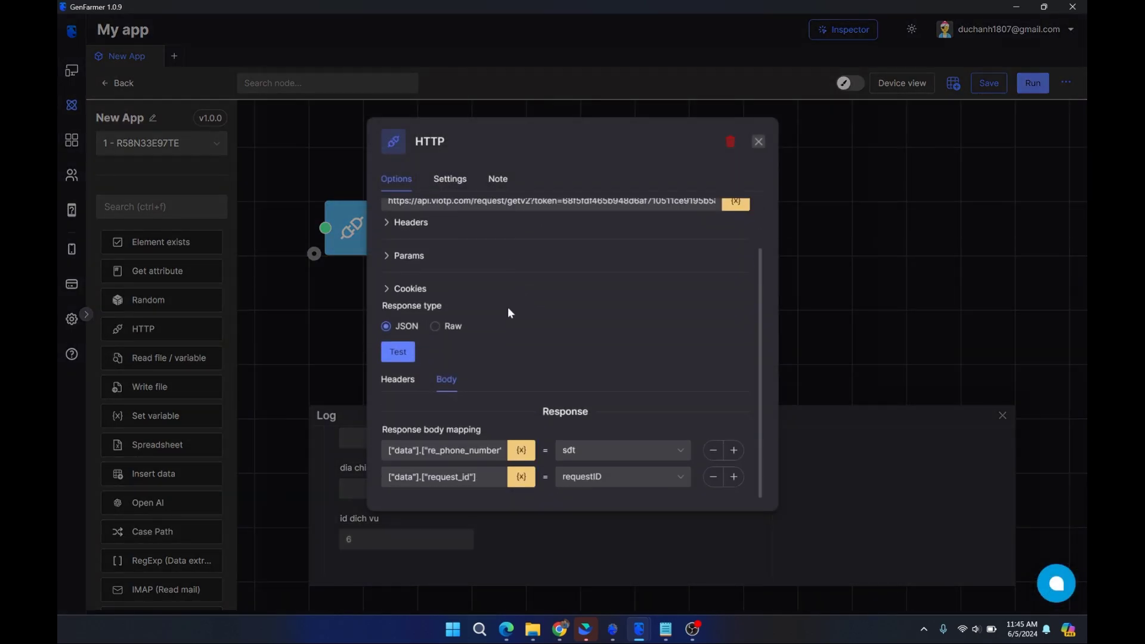